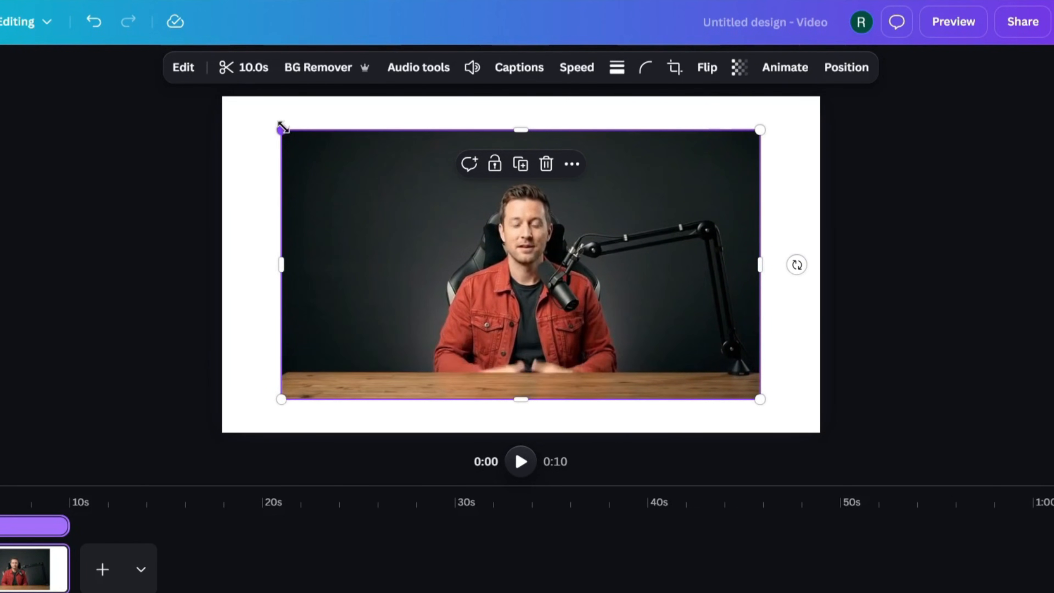
- Stretch the talking-head clip to fill the page edge to edge, then stack a centred duplicate on top
{"action": "left_click_drag", "start_coordinate": [281, 130], "coordinate": [217, 97]}
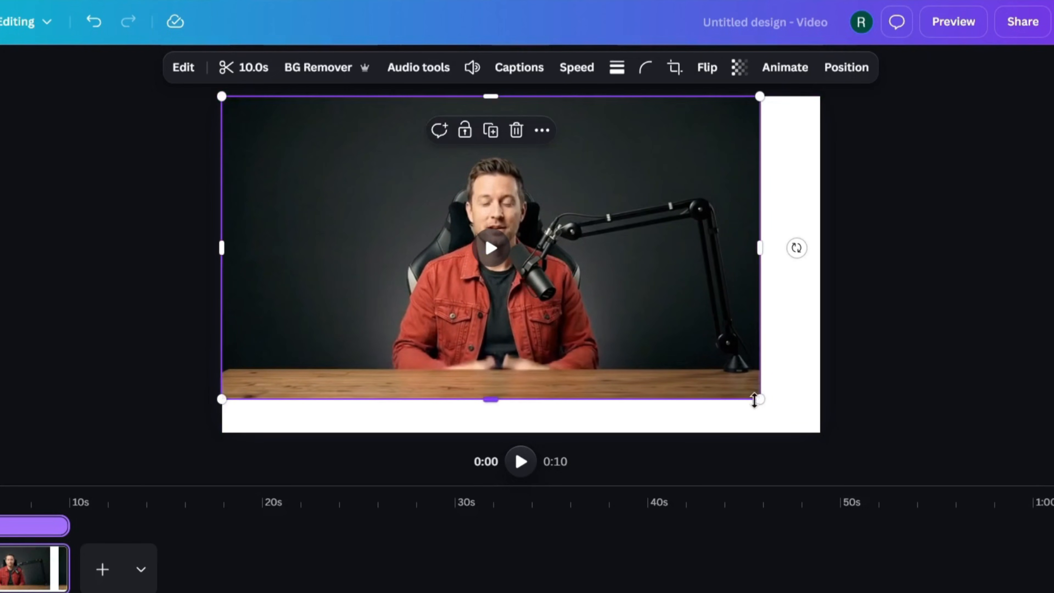
{"action": "left_click_drag", "start_coordinate": [759, 401], "coordinate": [828, 425]}
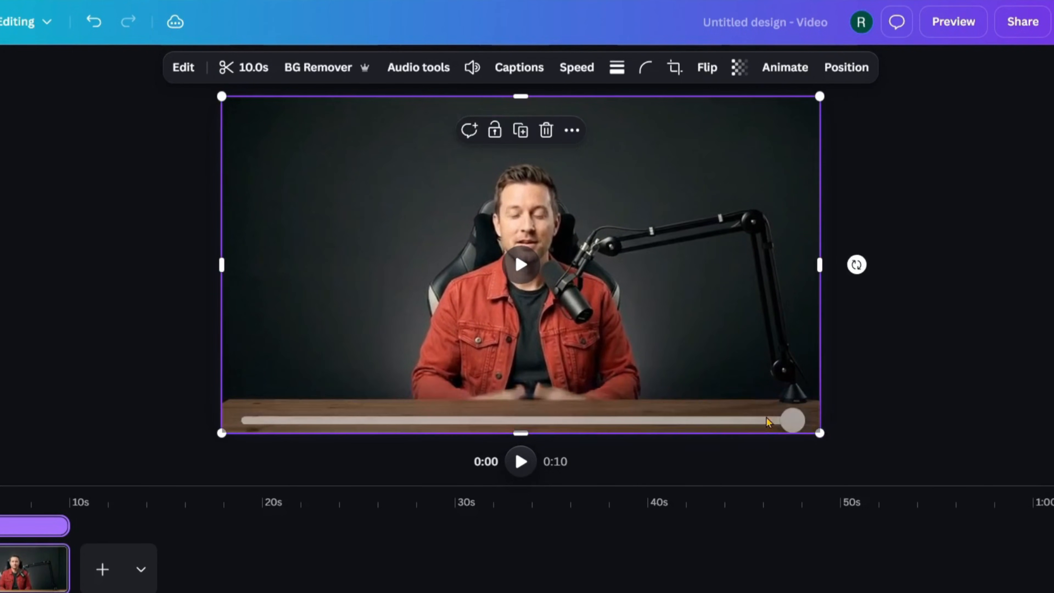
{"action": "left_click", "coordinate": [520, 140]}
{"action": "mouse_move", "coordinate": [648, 321]}
{"action": "left_mouse_down"}
{"action": "mouse_move", "coordinate": [635, 309]}
{"action": "mouse_move", "coordinate": [639, 316]}
{"action": "left_mouse_up"}
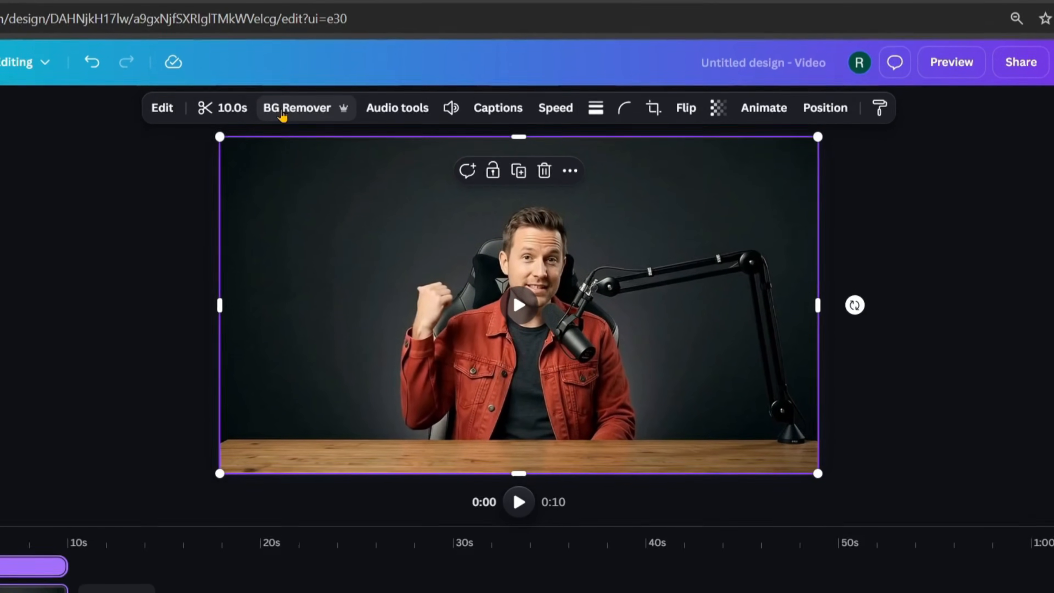
{"action": "left_click", "coordinate": [285, 71]}
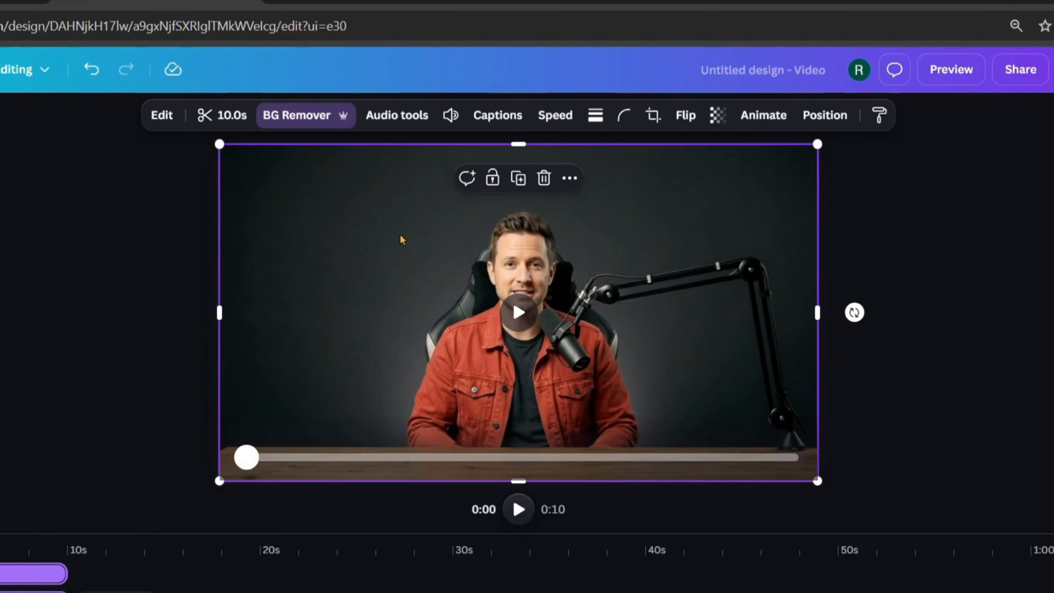
{"action": "mouse_move", "coordinate": [366, 252]}
{"action": "left_mouse_down"}
{"action": "mouse_move", "coordinate": [426, 252]}
{"action": "mouse_move", "coordinate": [320, 246]}
{"action": "mouse_move", "coordinate": [362, 245]}
{"action": "left_mouse_up"}
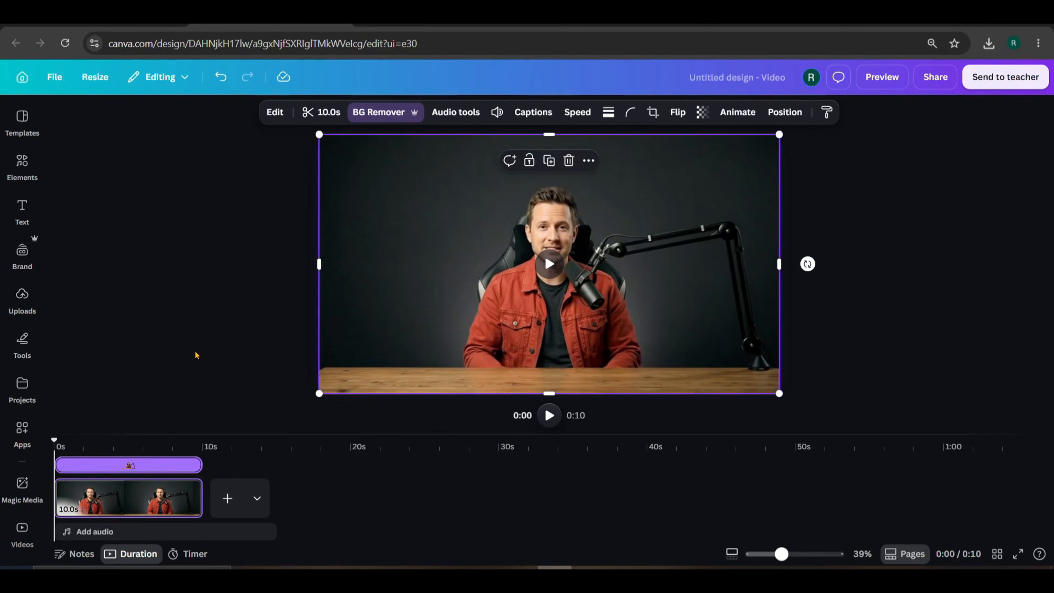
{"action": "scroll", "coordinate": [174, 503], "scroll_direction": "up", "scroll_amount": 10}
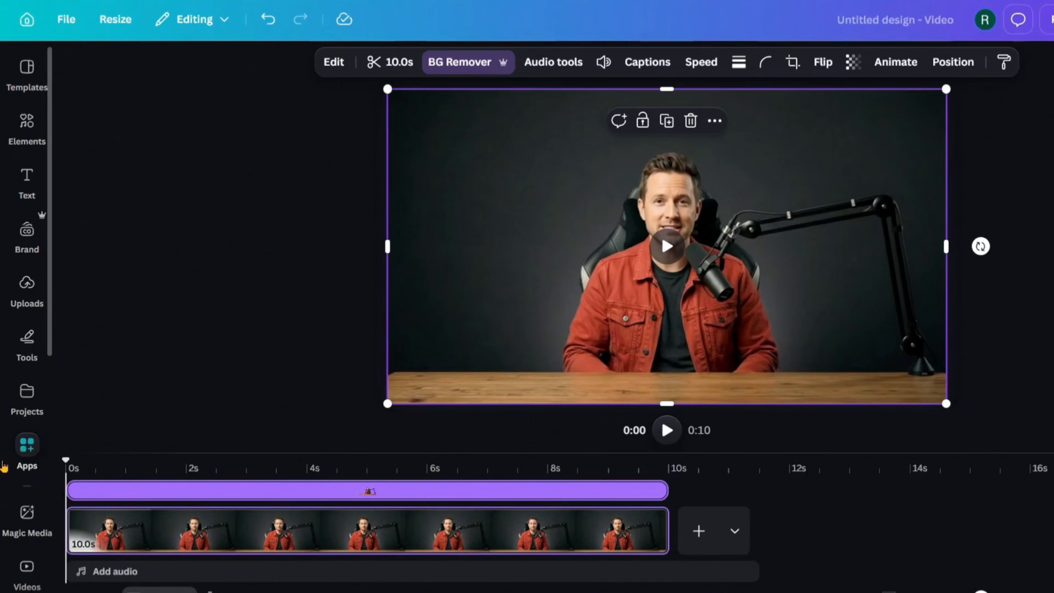
- Search the apps for 'captions' and open the Captions app
{"action": "left_click", "coordinate": [22, 430]}
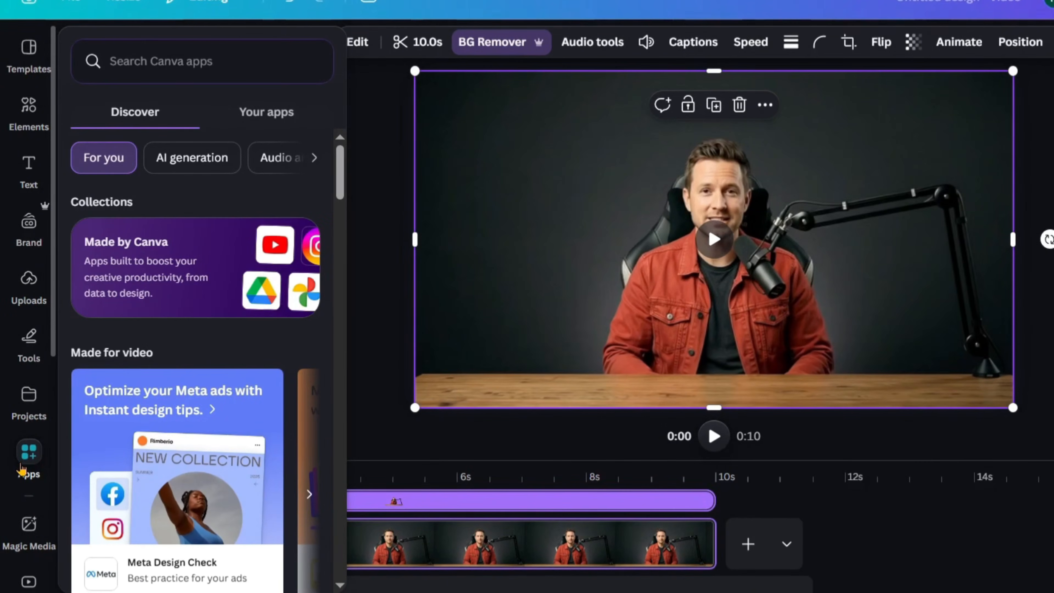
{"action": "left_click", "coordinate": [125, 128]}
{"action": "type", "text": "captions"}
{"action": "key", "text": "Return"}
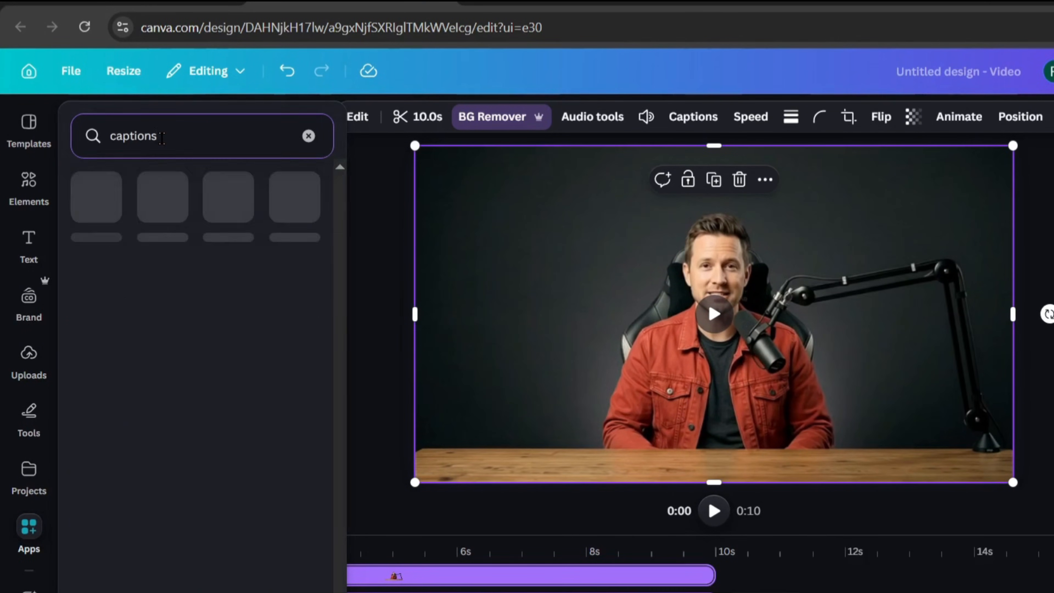
{"action": "left_click", "coordinate": [96, 203]}
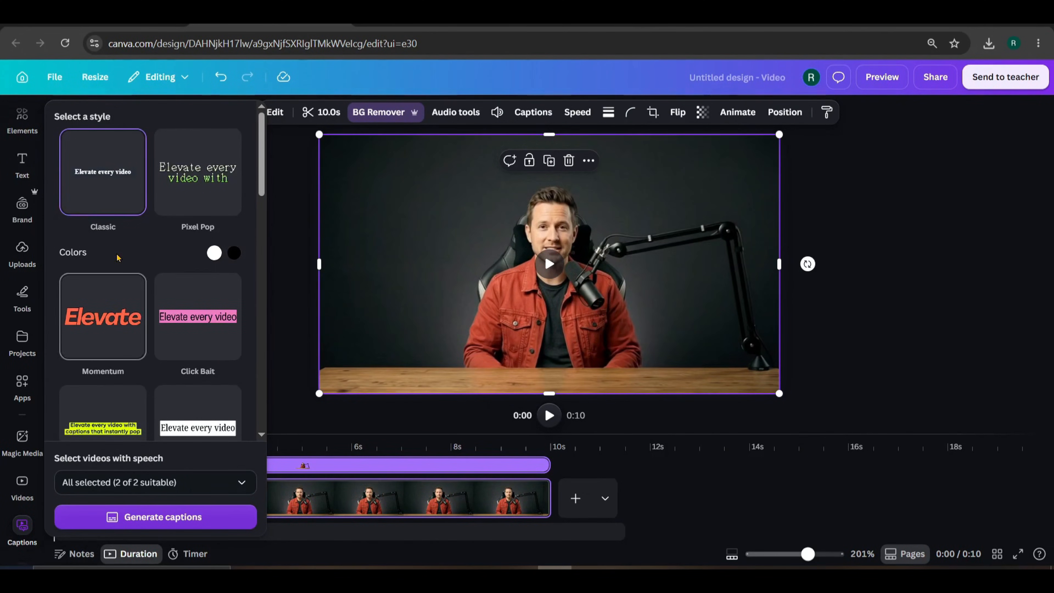
{"action": "scroll", "coordinate": [160, 315], "scroll_direction": "down", "scroll_amount": 10}
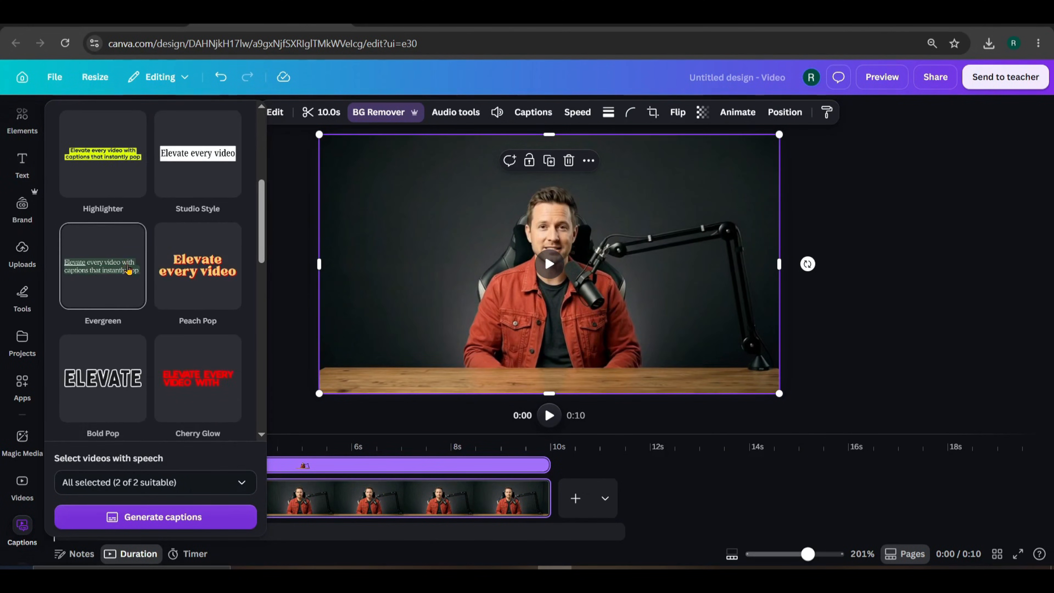
{"action": "scroll", "coordinate": [130, 272], "scroll_direction": "down", "scroll_amount": 10}
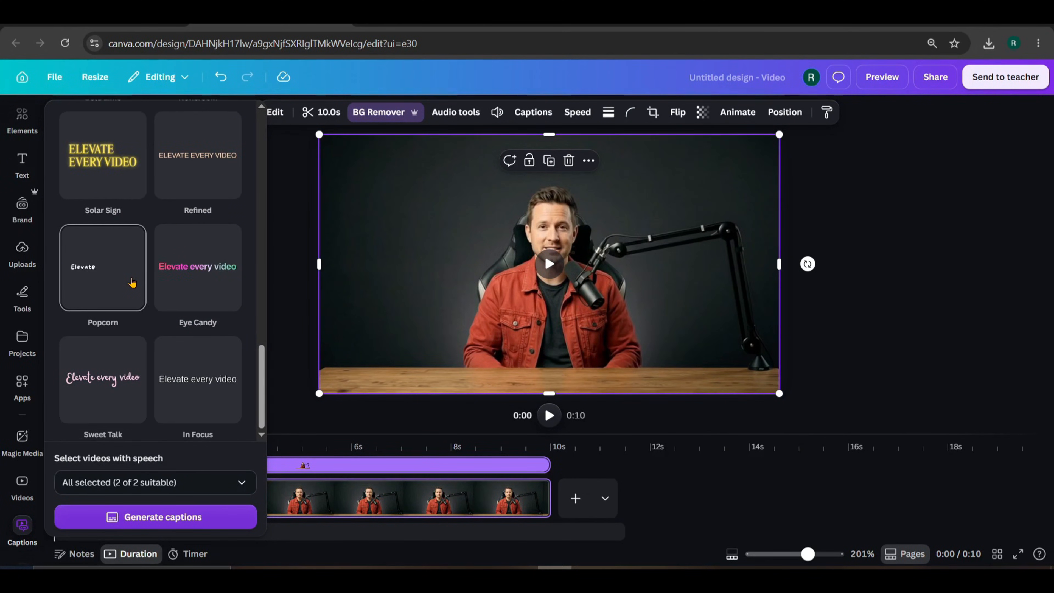
{"action": "scroll", "coordinate": [132, 283], "scroll_direction": "up", "scroll_amount": 7}
{"action": "scroll", "coordinate": [132, 282], "scroll_direction": "up", "scroll_amount": 10}
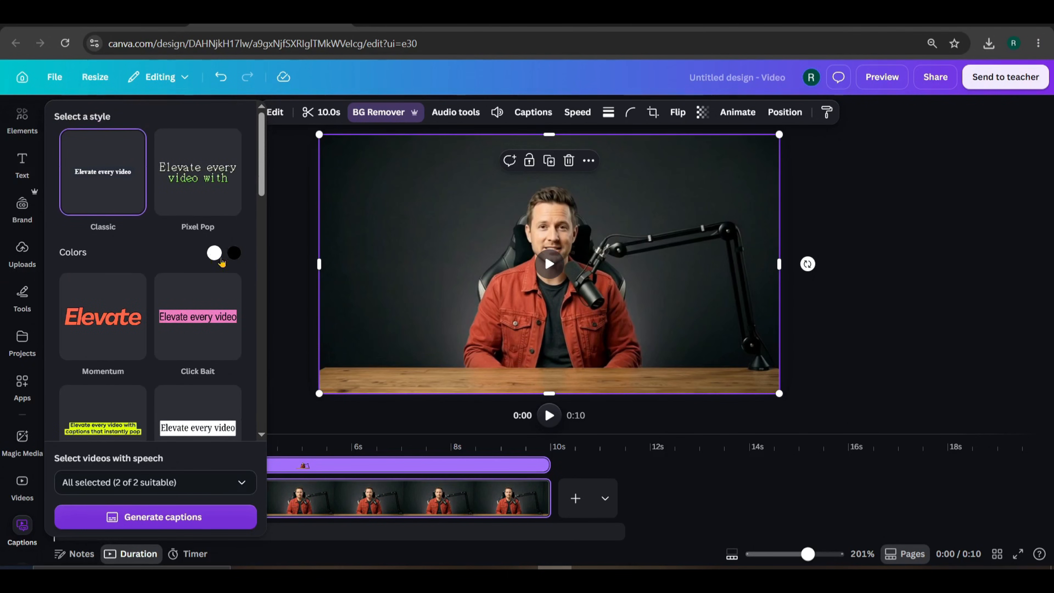
- Choose the Momentum style, exclude the first video, and generate the captions
{"action": "left_click", "coordinate": [111, 314]}
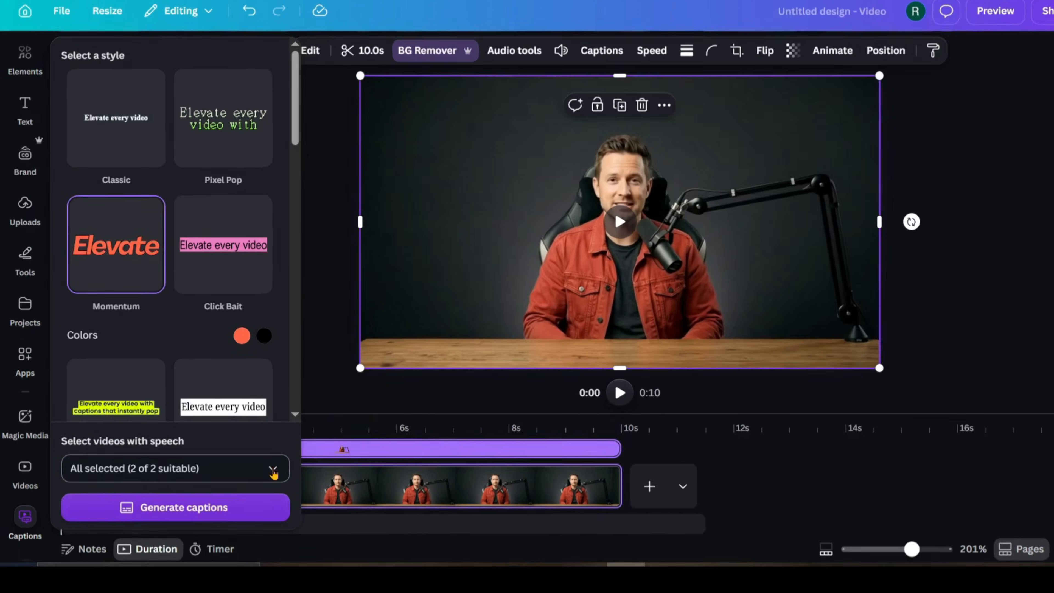
{"action": "left_click", "coordinate": [242, 484]}
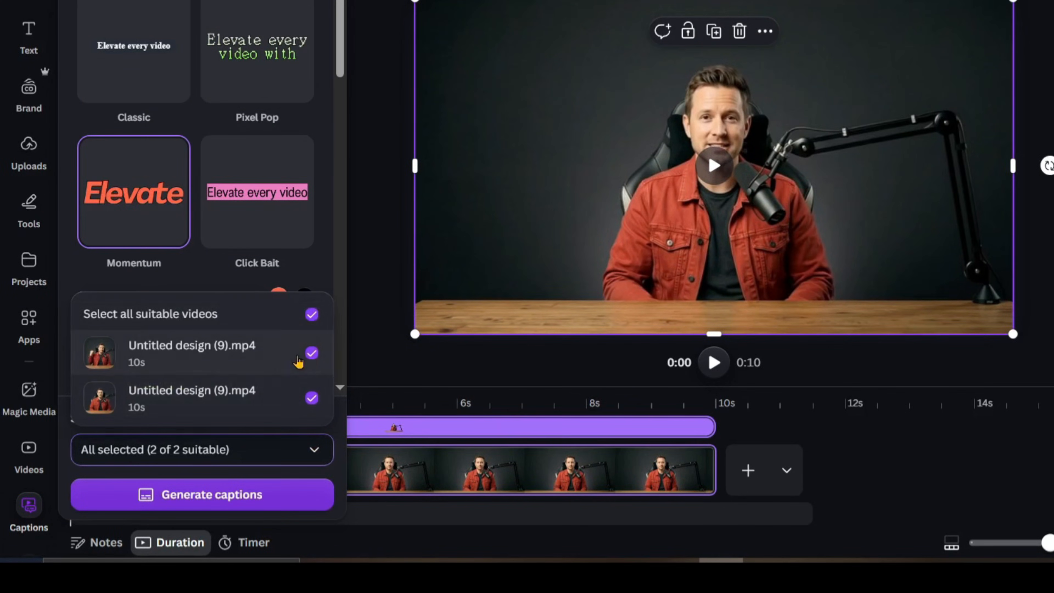
{"action": "left_click", "coordinate": [312, 353]}
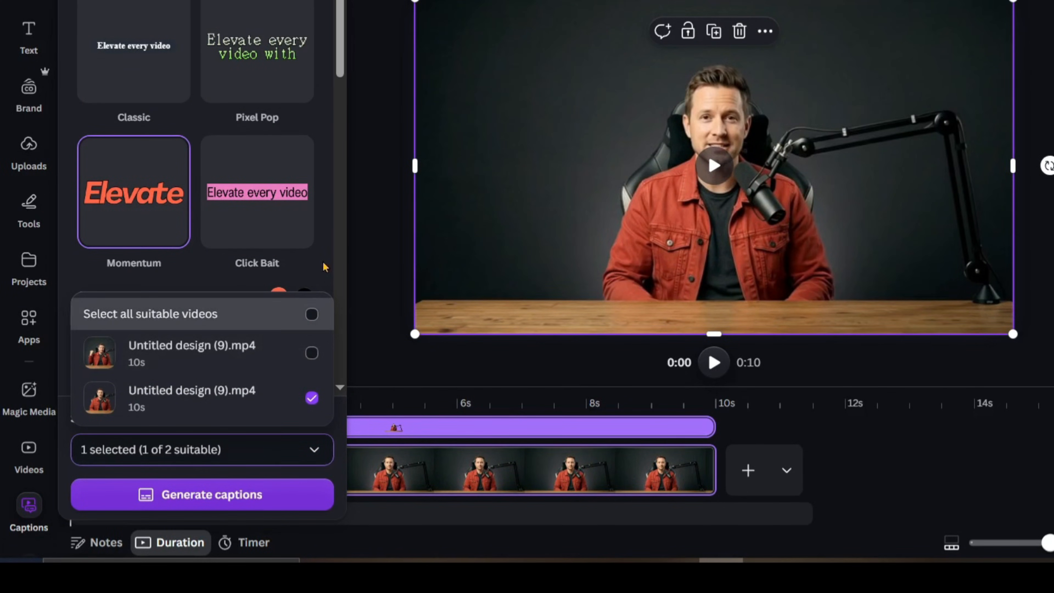
{"action": "left_click", "coordinate": [331, 271]}
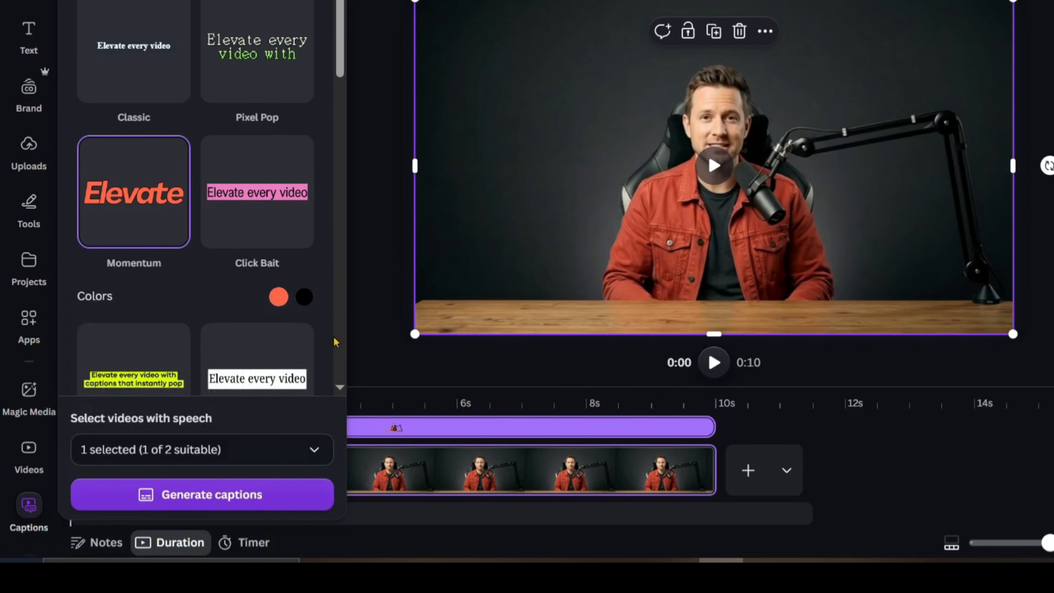
{"action": "left_click", "coordinate": [208, 497]}
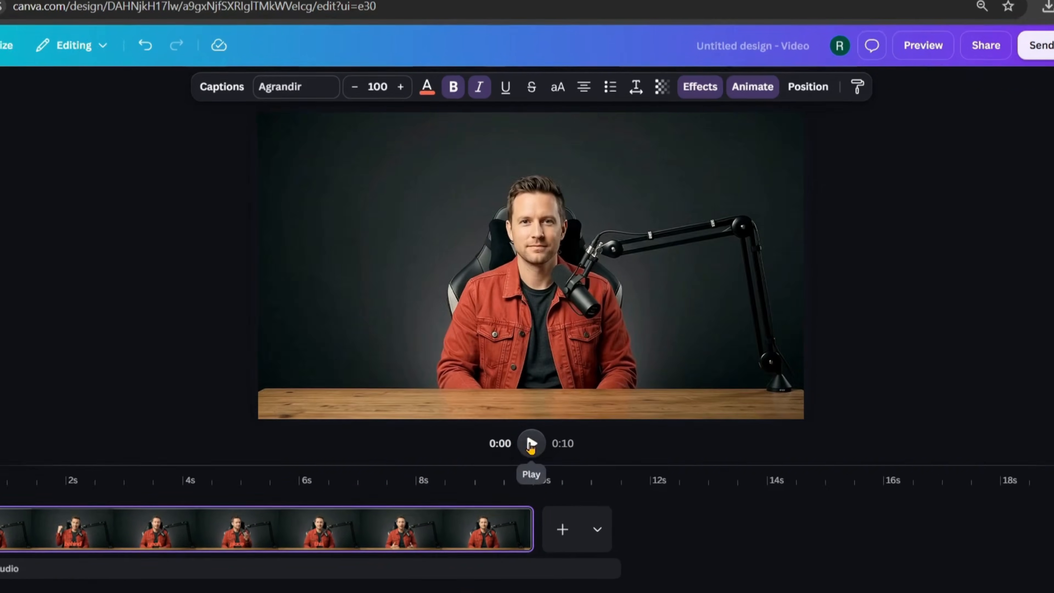
- Play the video to preview the captions, then select the 'yeah,' caption at 4 seconds
{"action": "left_click", "coordinate": [548, 415]}
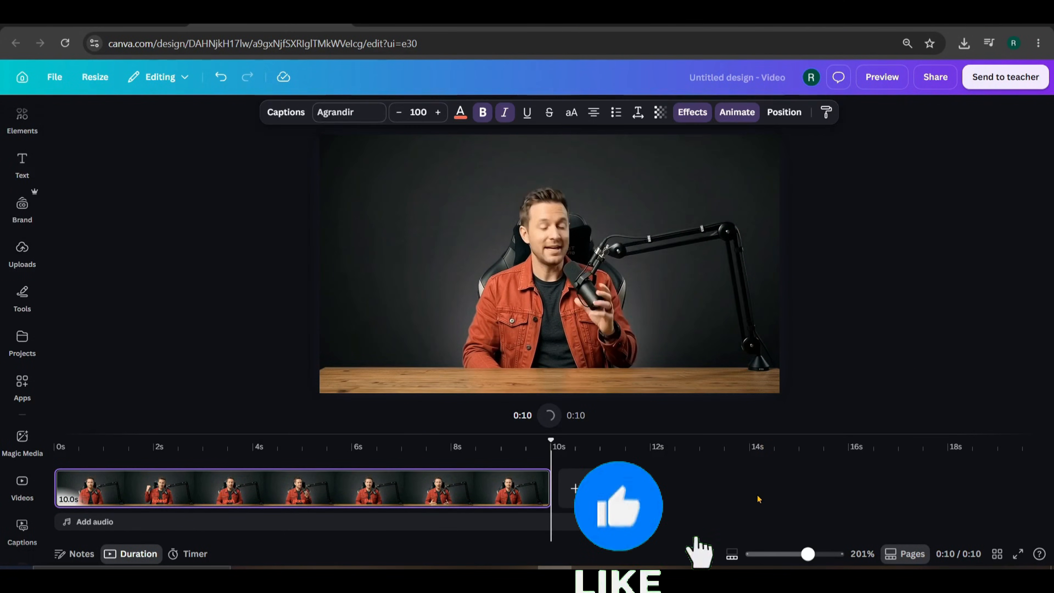
{"action": "left_click", "coordinate": [70, 445]}
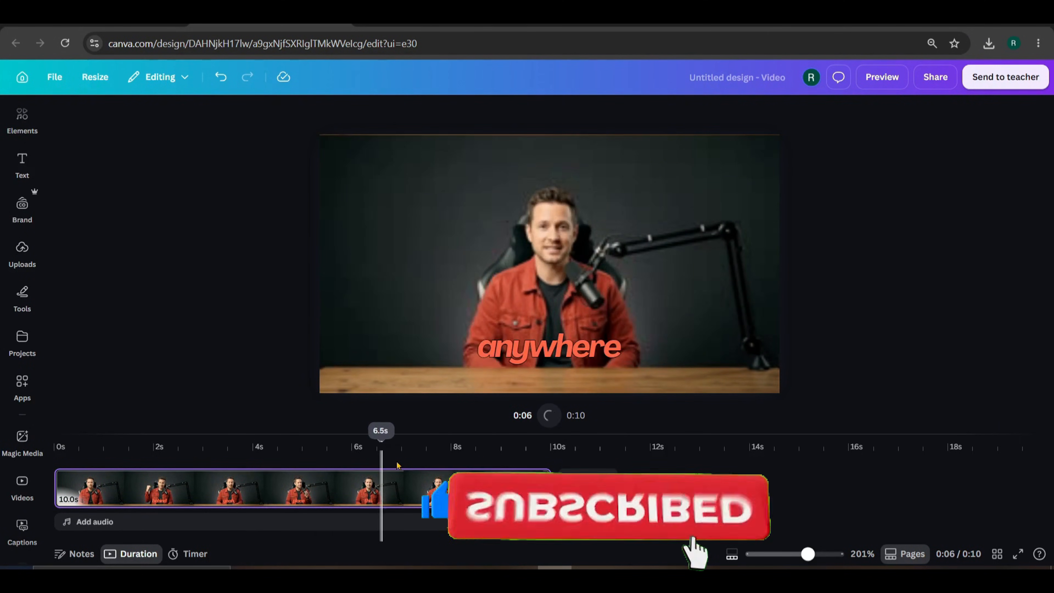
{"action": "left_click", "coordinate": [256, 448]}
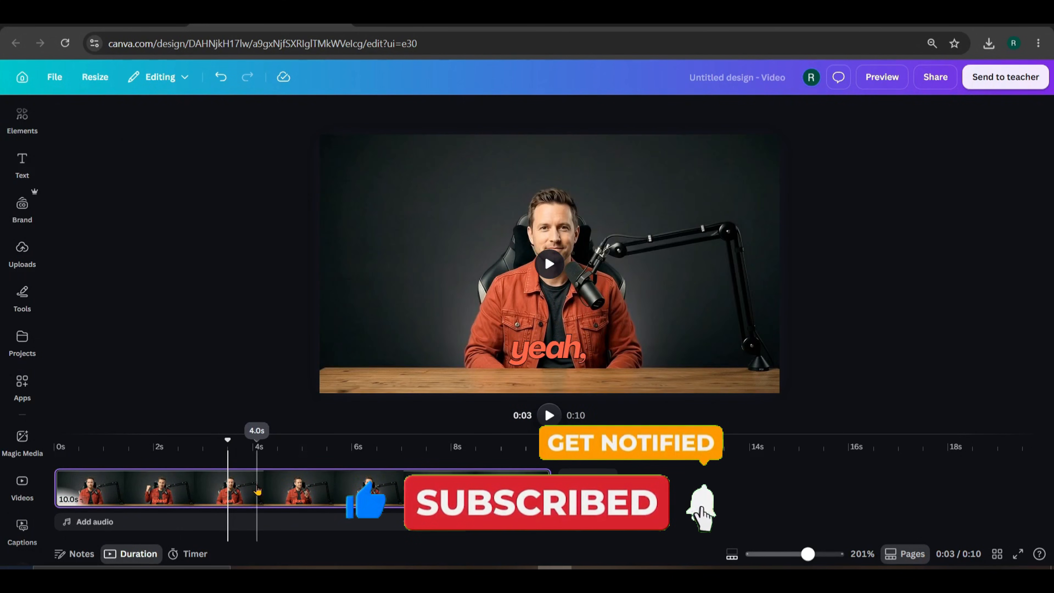
{"action": "left_click", "coordinate": [588, 351]}
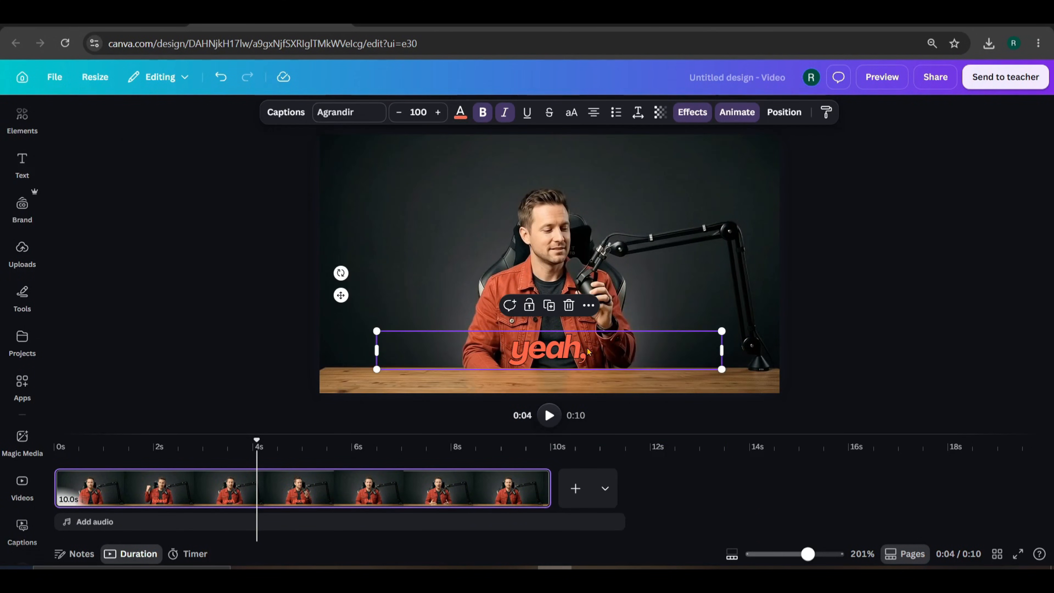
- Set the caption text colour to white
{"action": "left_click", "coordinate": [459, 115]}
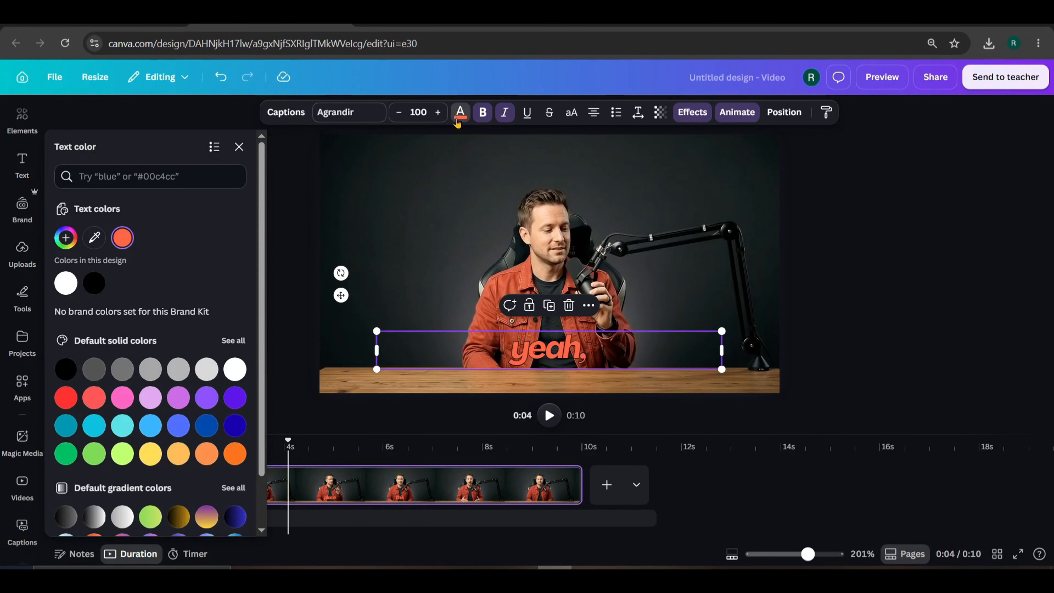
{"action": "left_click", "coordinate": [64, 284]}
{"action": "scroll", "coordinate": [176, 300], "scroll_direction": "down", "scroll_amount": 2}
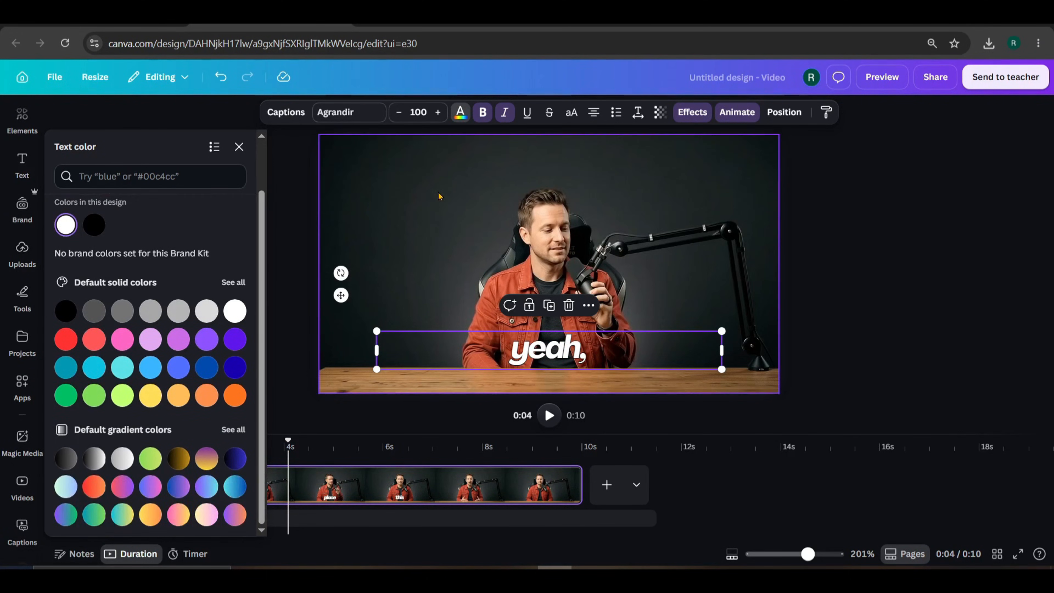
{"action": "left_click", "coordinate": [432, 206]}
{"action": "left_click_drag", "start_coordinate": [202, 444], "coordinate": [197, 444]}
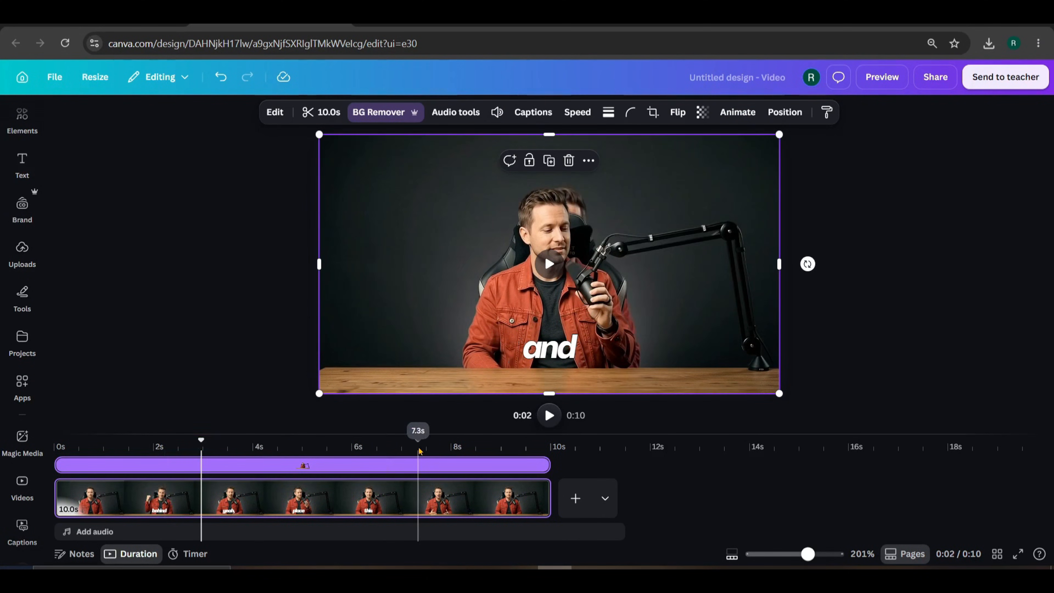
- Select the 'anywhere' caption at 6.6 s and apply a Glow effect at intensity 100
{"action": "left_click", "coordinate": [450, 445]}
{"action": "left_click", "coordinate": [385, 454]}
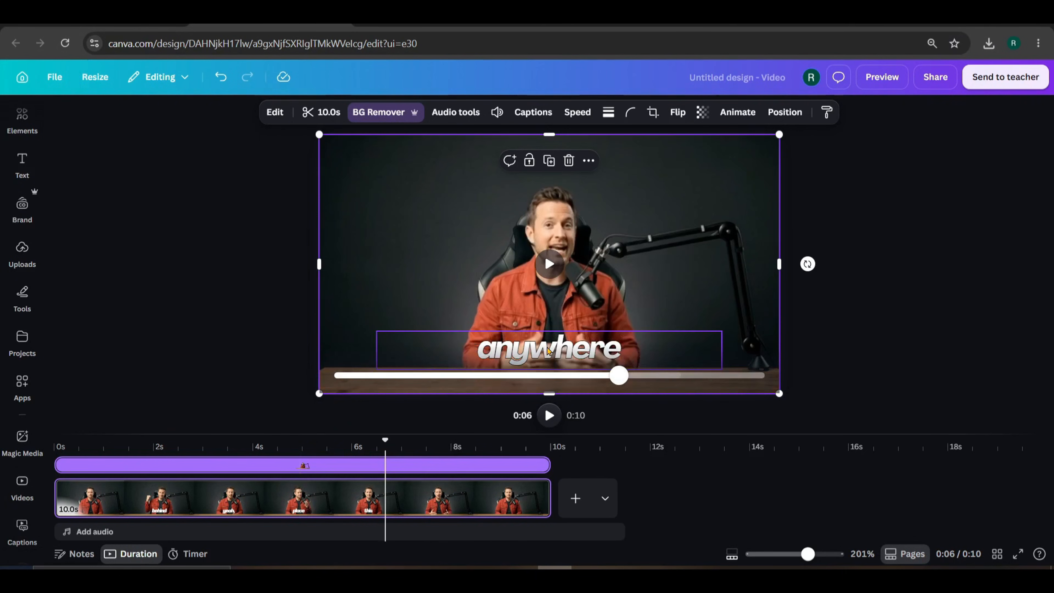
{"action": "left_click", "coordinate": [530, 348]}
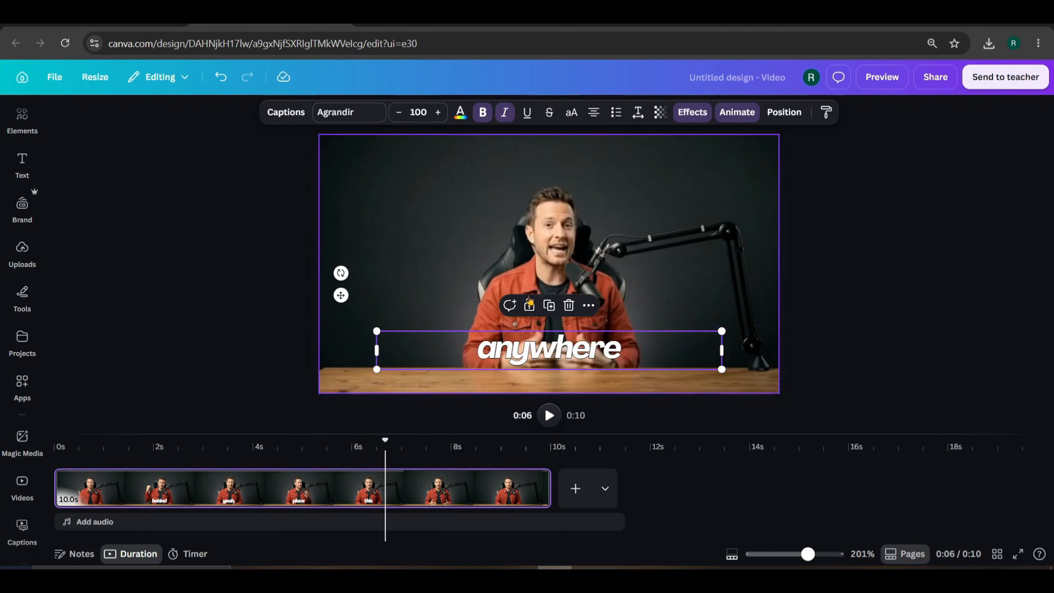
{"action": "left_click", "coordinate": [692, 113]}
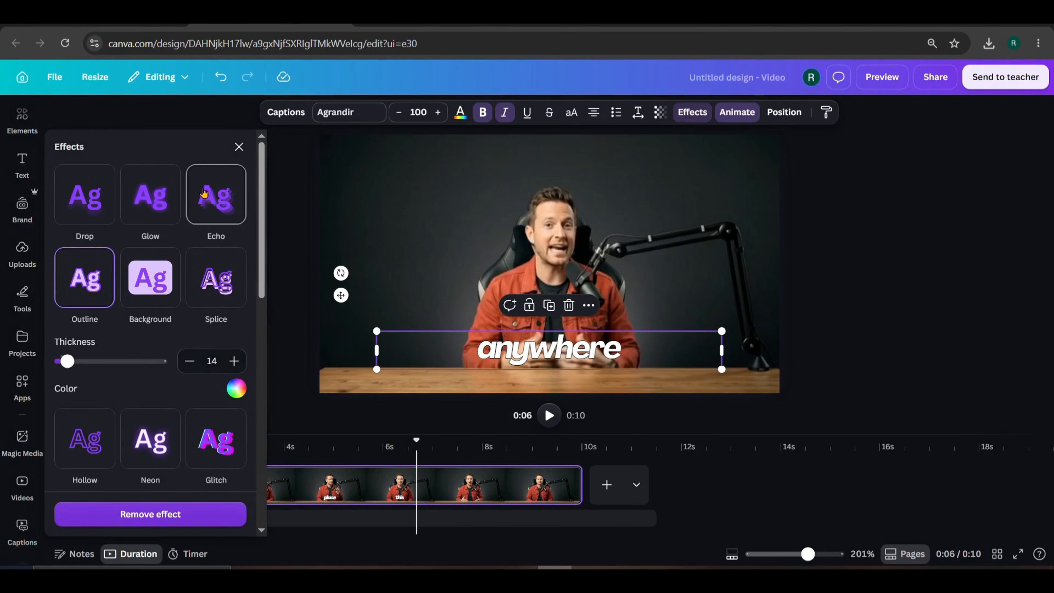
{"action": "left_click", "coordinate": [152, 209]}
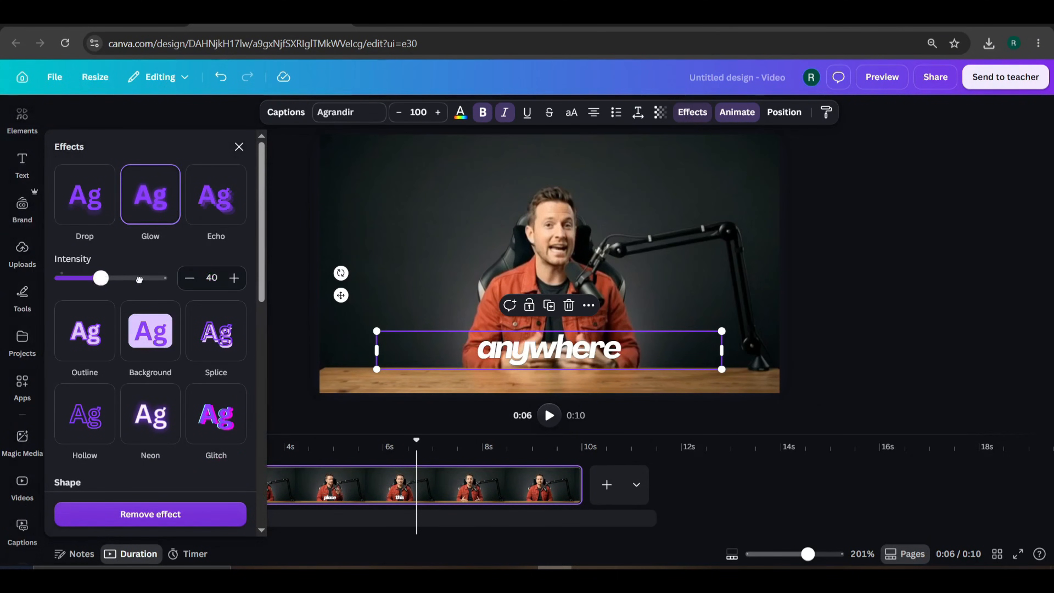
{"action": "left_click_drag", "start_coordinate": [139, 279], "coordinate": [207, 278]}
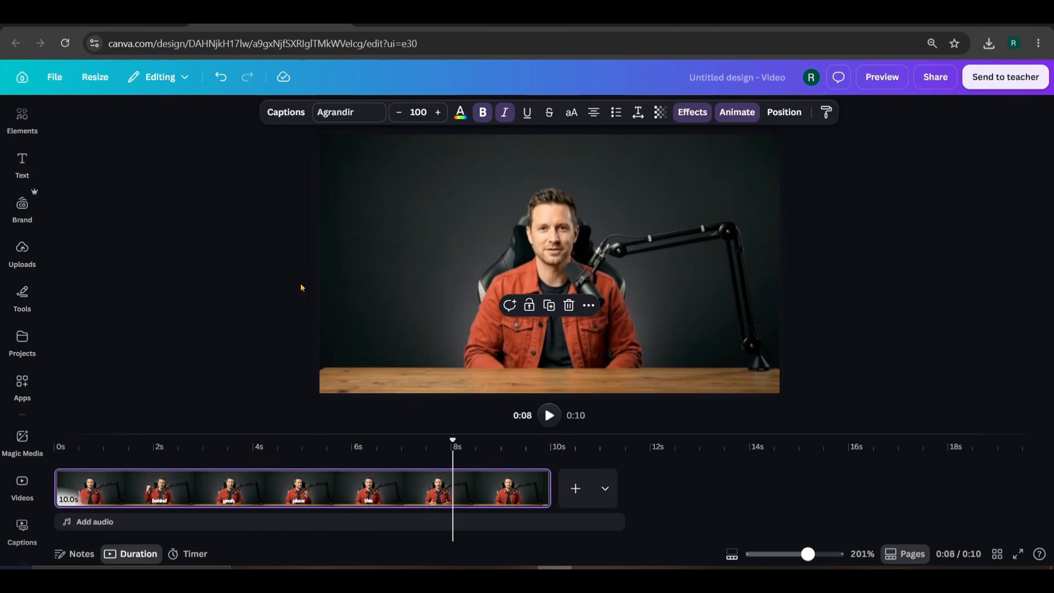
- Preview the glowing captions at points from about 2 to 7.4 seconds
{"action": "left_click", "coordinate": [171, 457]}
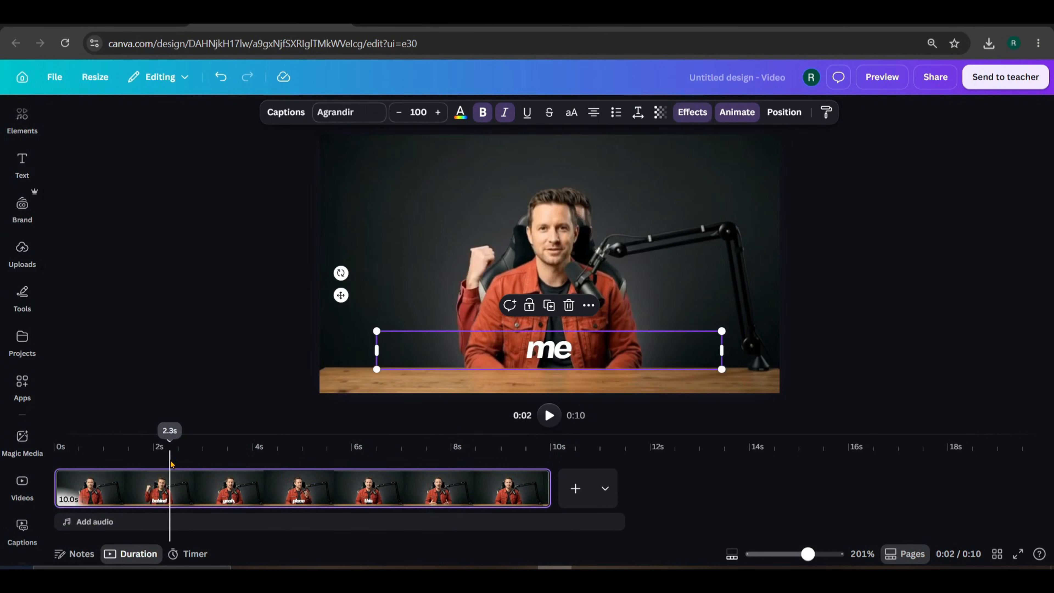
{"action": "left_click", "coordinate": [238, 459]}
{"action": "left_click", "coordinate": [317, 467]}
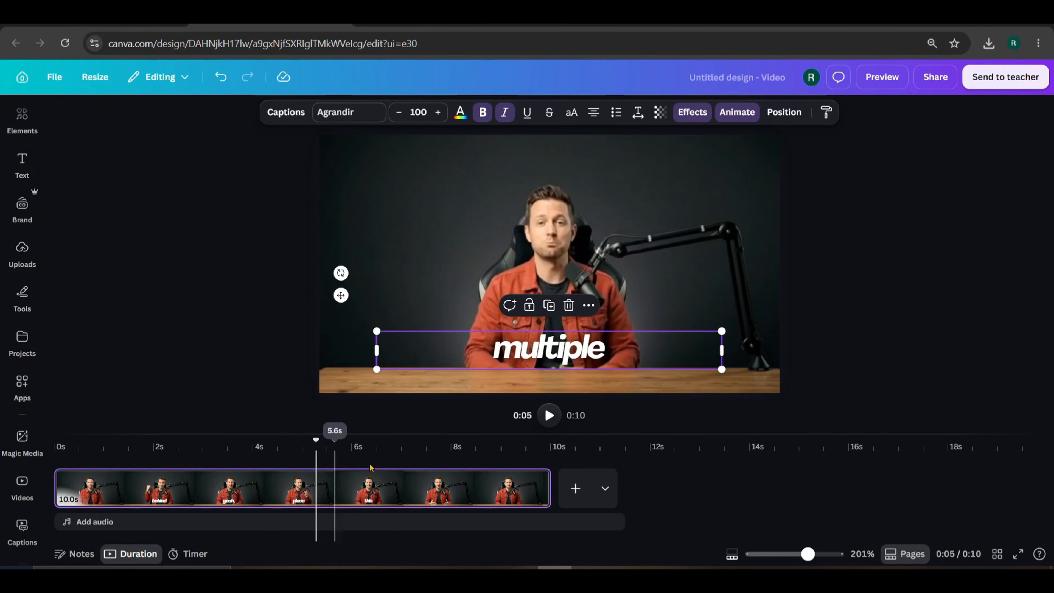
{"action": "left_click", "coordinate": [430, 467]}
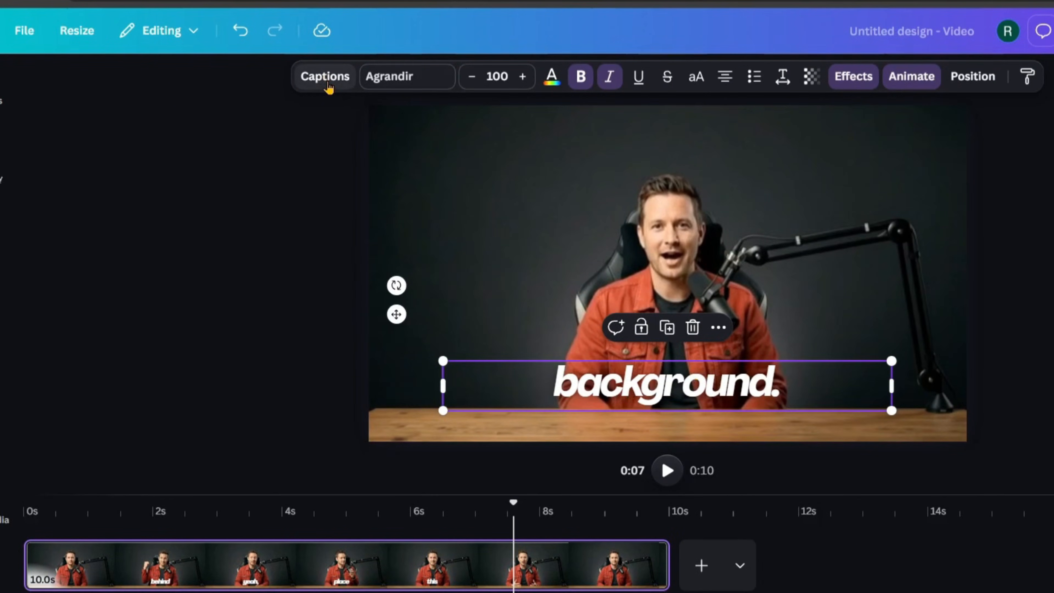
- Change the 'is' and 'a' transcript entries so each reads 'is a'
{"action": "left_click", "coordinate": [327, 79]}
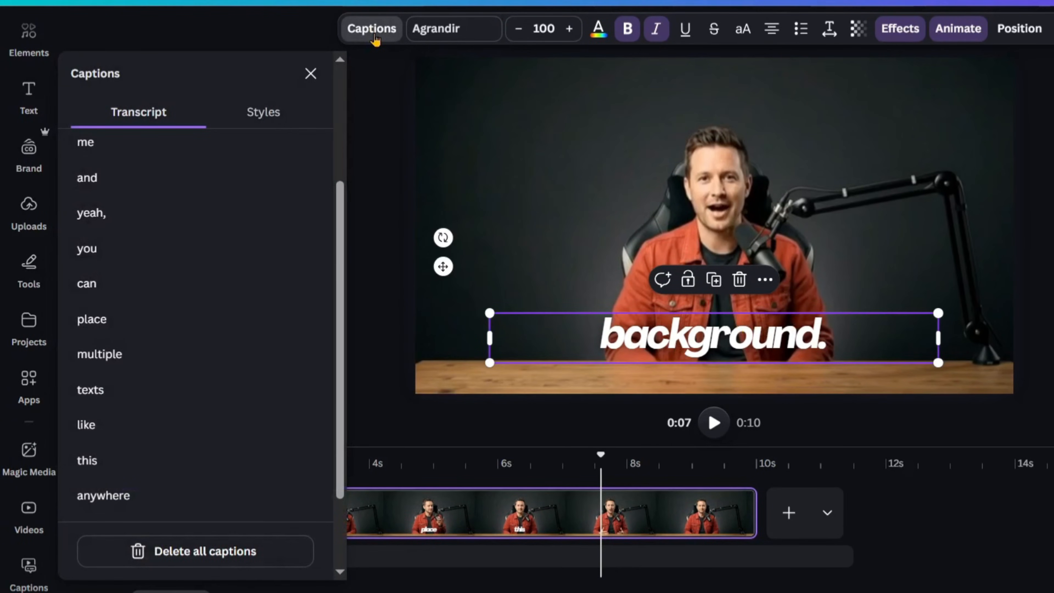
{"action": "scroll", "coordinate": [235, 281], "scroll_direction": "up", "scroll_amount": 4}
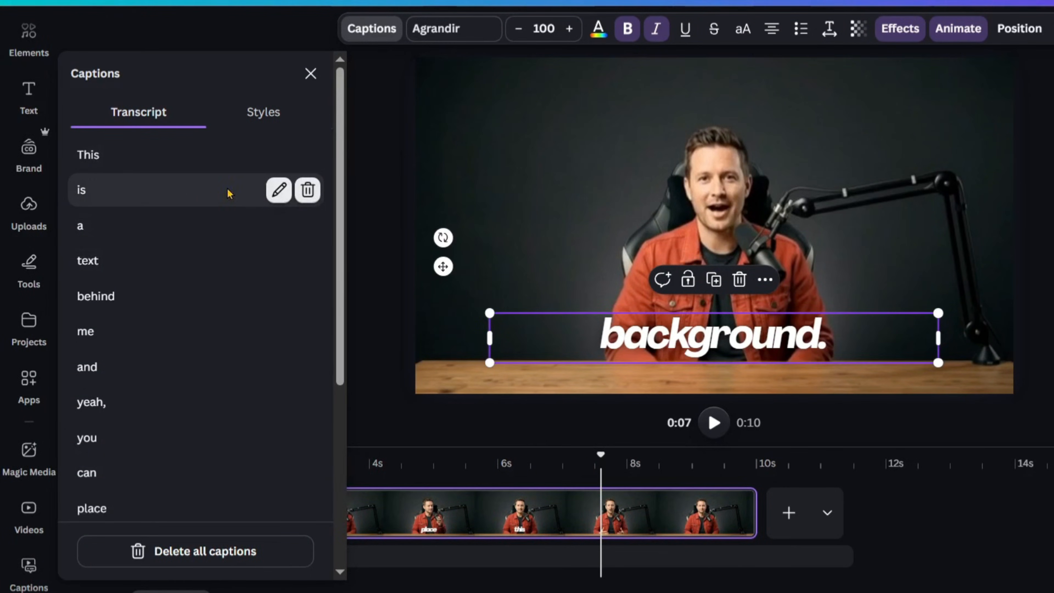
{"action": "left_click", "coordinate": [278, 195]}
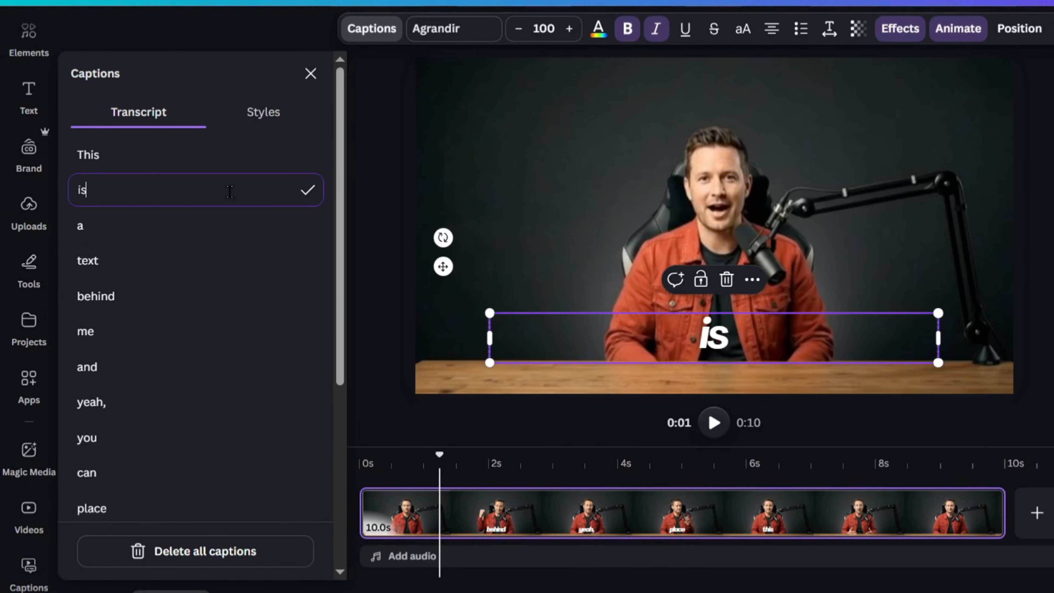
{"action": "type", "text": "a"}
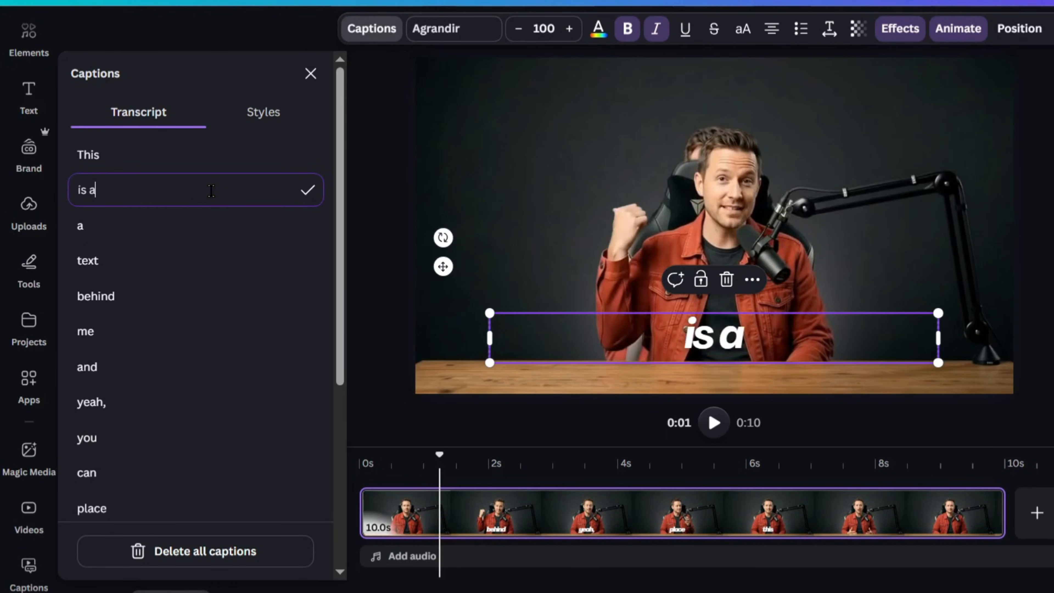
{"action": "mouse_move", "coordinate": [180, 233]}
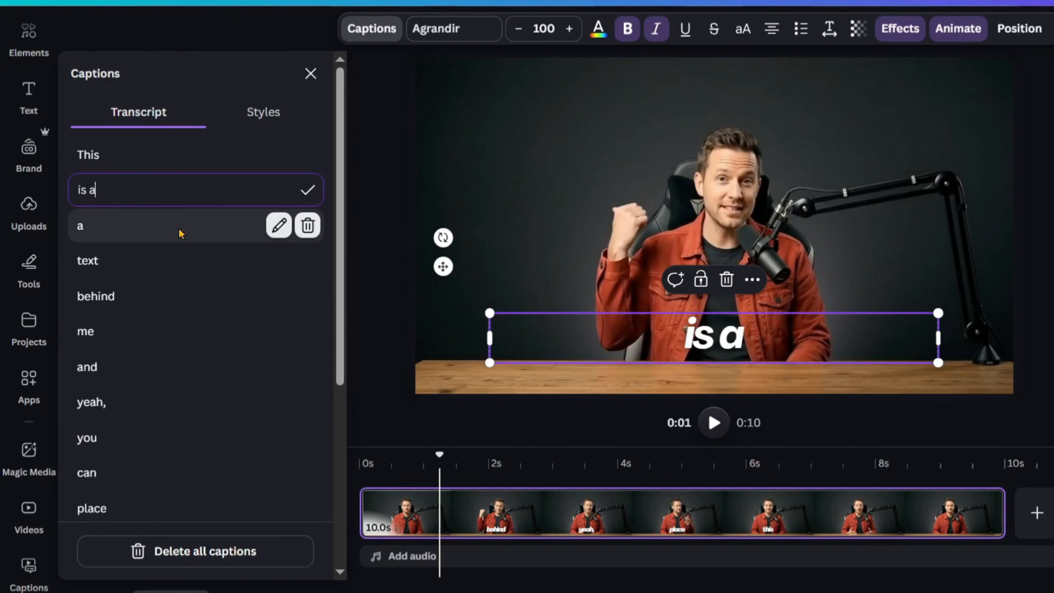
{"action": "left_click", "coordinate": [279, 225]}
{"action": "type", "text": "is"}
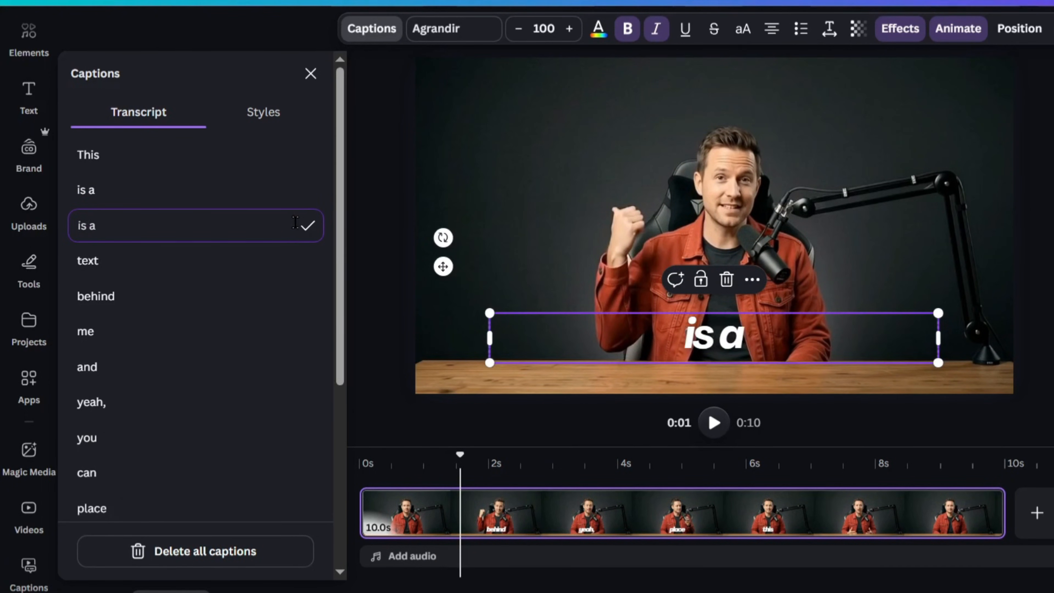
{"action": "left_click", "coordinate": [330, 237]}
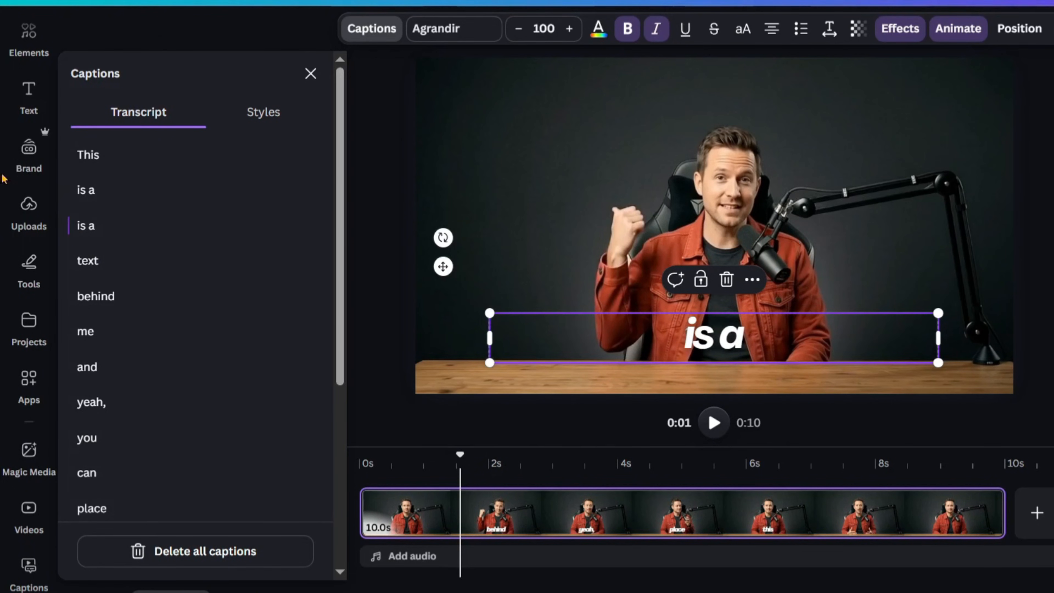
{"action": "double_click", "coordinate": [746, 344]}
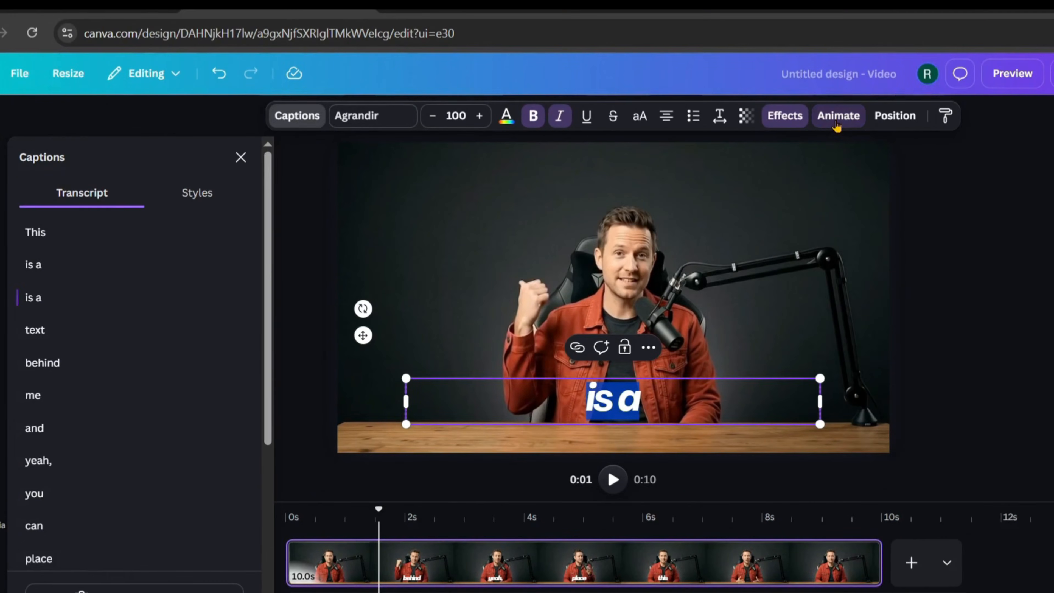
- Remove the Shift animation from the captions and close the animation settings
{"action": "left_click", "coordinate": [958, 28]}
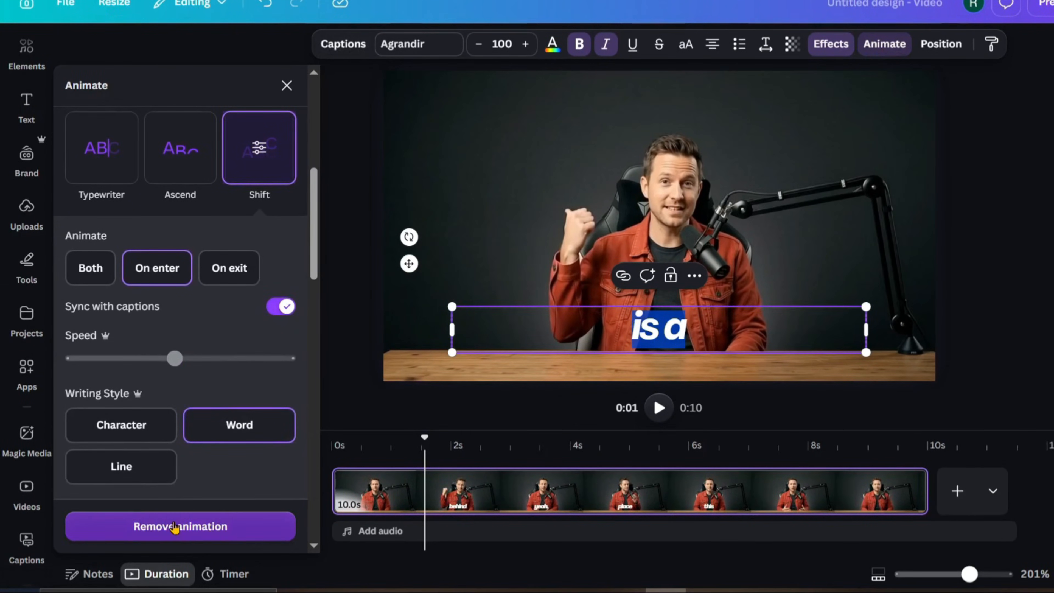
{"action": "left_click", "coordinate": [174, 527]}
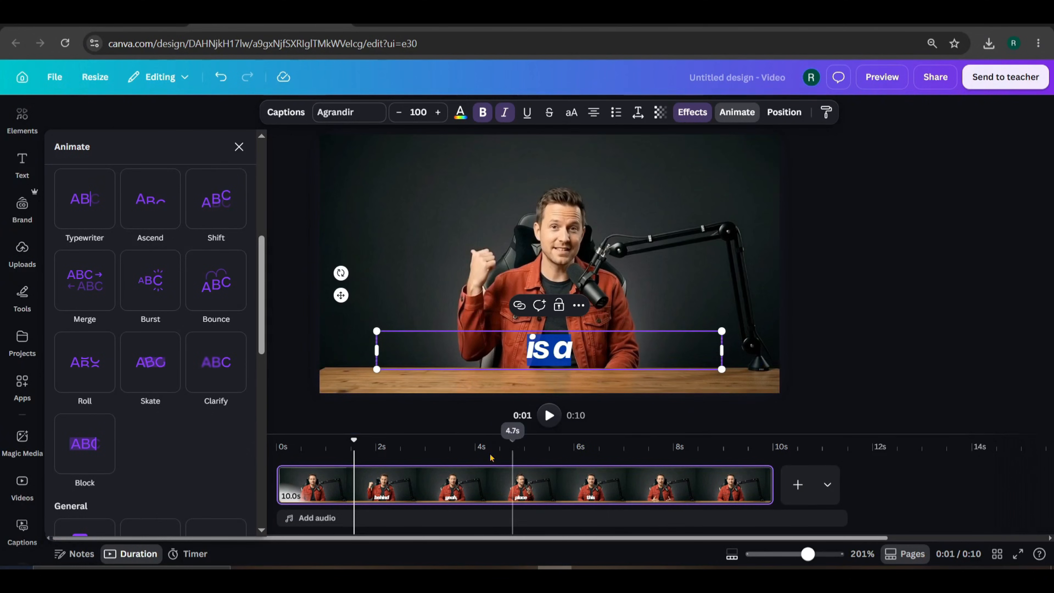
{"action": "left_click", "coordinate": [315, 446]}
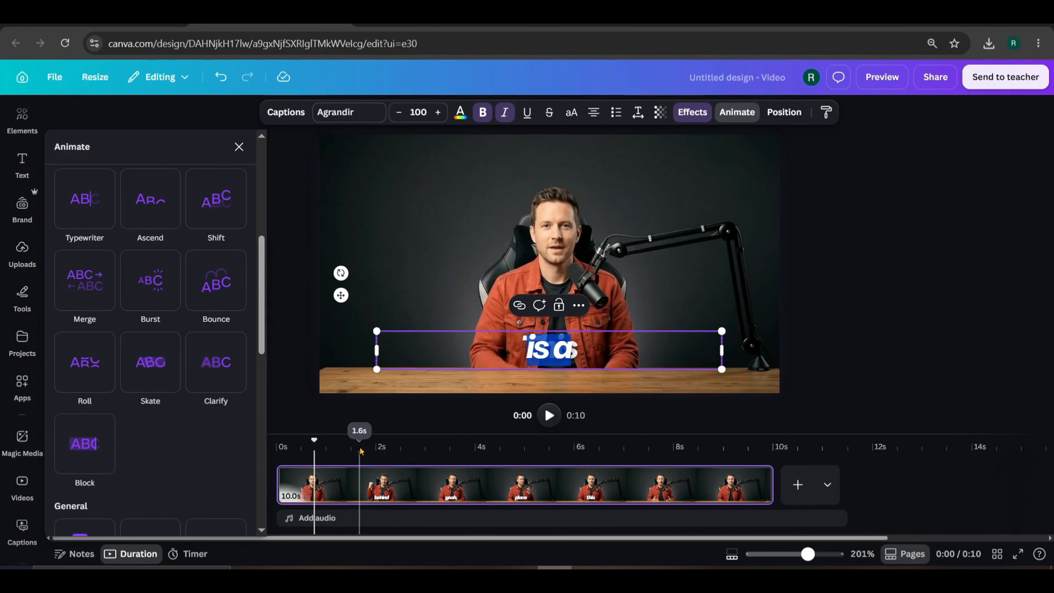
{"action": "left_click", "coordinate": [855, 296]}
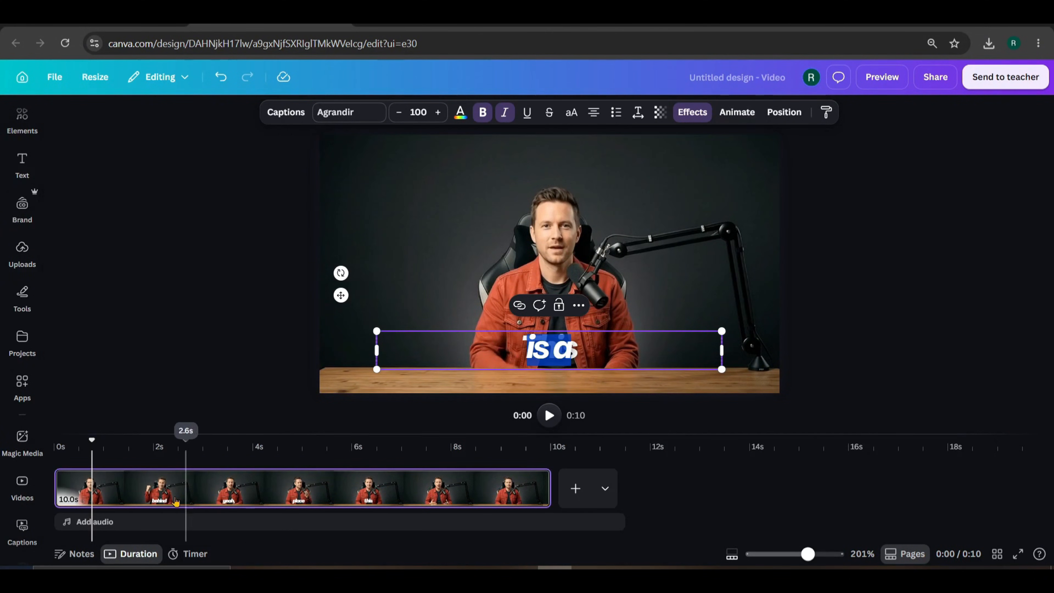
- At about 3.3 seconds, select the 'and' caption and reopen the caption transcript
{"action": "left_click", "coordinate": [221, 482]}
{"action": "left_click", "coordinate": [548, 349]}
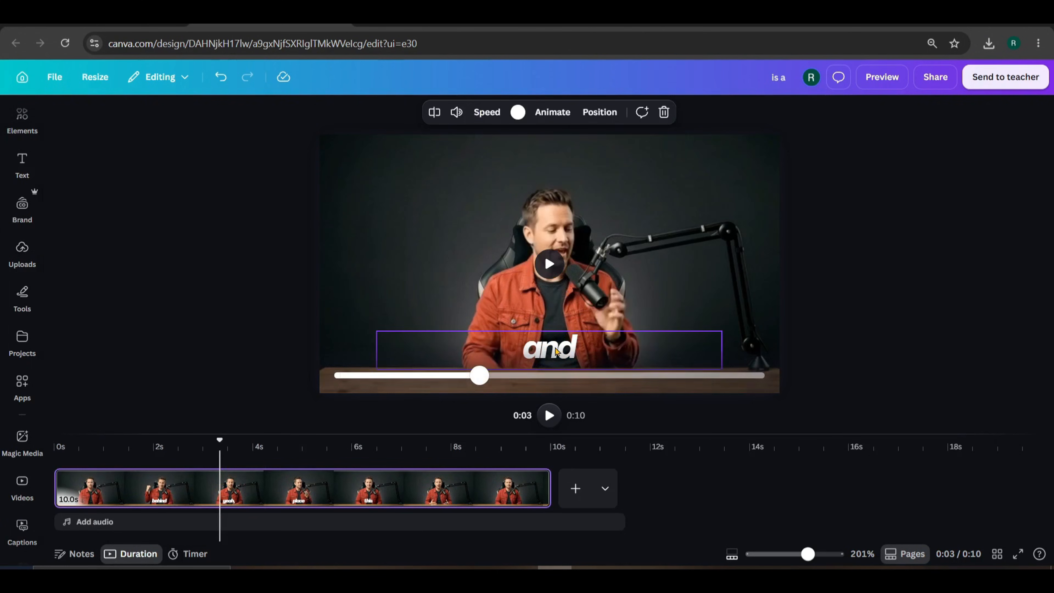
{"action": "left_click", "coordinate": [286, 113]}
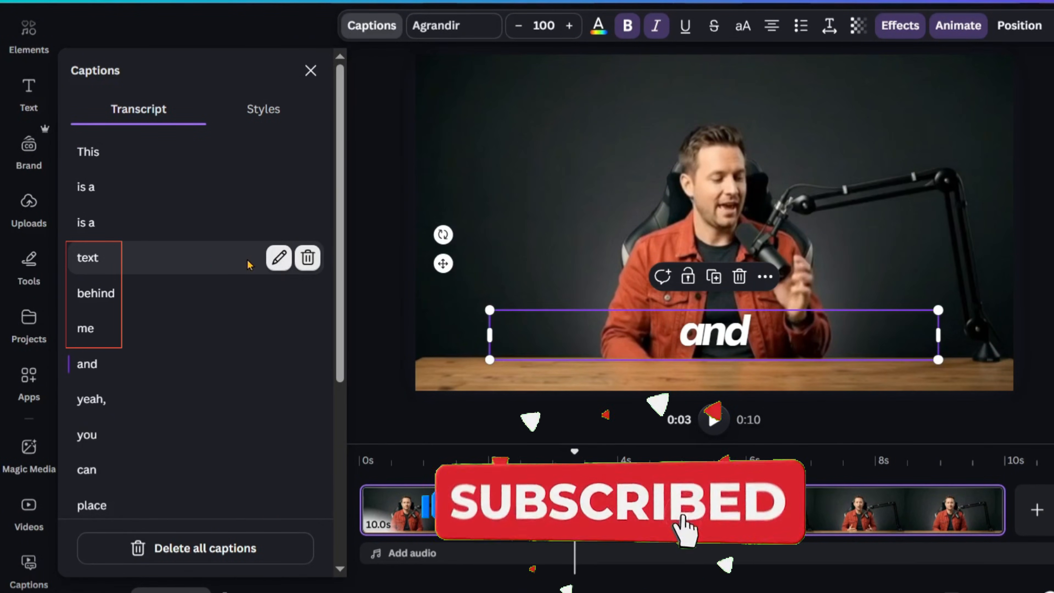
- Change the 'text', 'behind' and 'me' captions so each reads 'text behind me'
{"action": "left_click", "coordinate": [278, 258]}
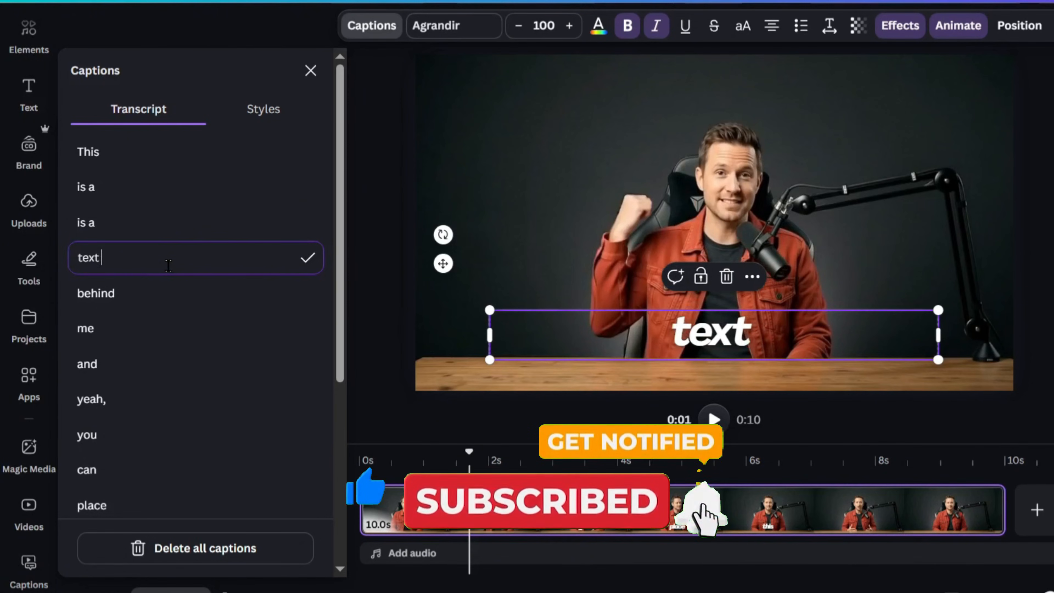
{"action": "type", "text": "behind me"}
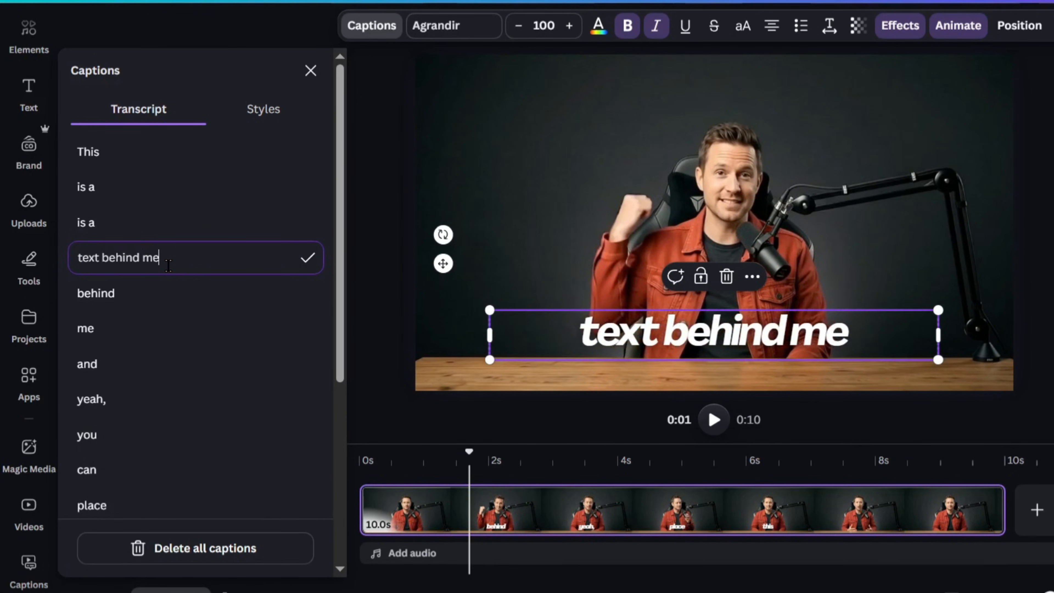
{"action": "key", "text": "ctrl+a"}
{"action": "key", "text": "ctrl+c"}
{"action": "double_click", "coordinate": [179, 296]}
{"action": "key", "text": "ctrl+a"}
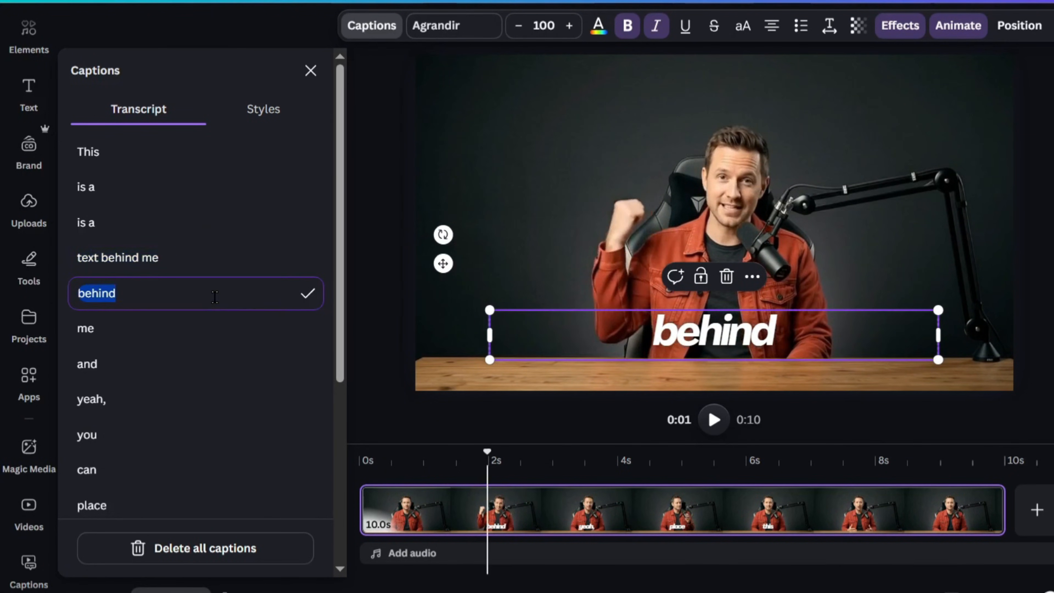
{"action": "key", "text": "ctrl+v"}
{"action": "double_click", "coordinate": [200, 330]}
{"action": "key", "text": "ctrl+a"}
{"action": "key", "text": "ctrl+v"}
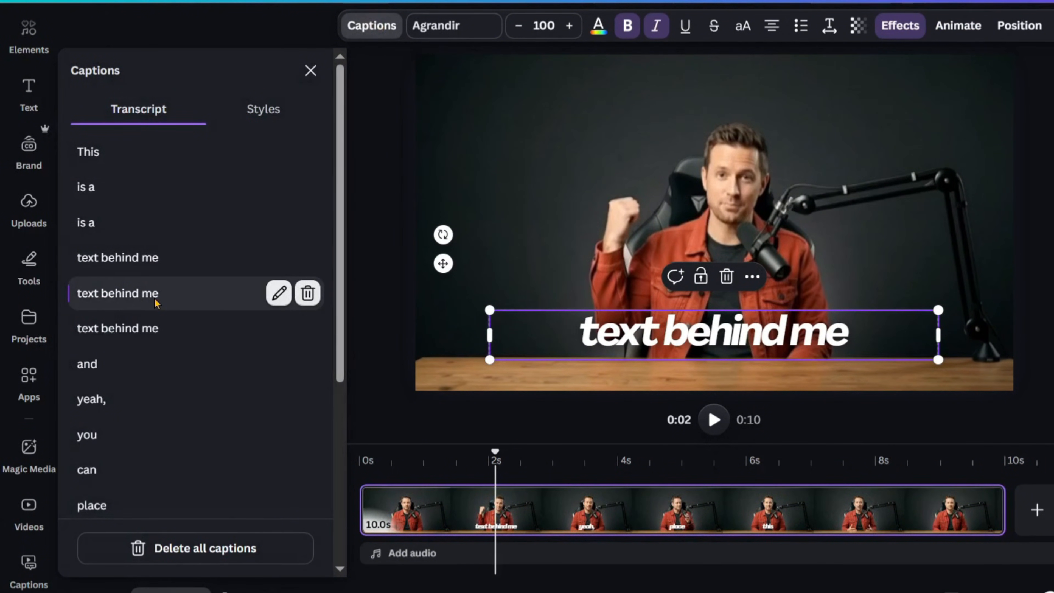
- Remove the Shift animation from the edited captions
{"action": "left_click", "coordinate": [157, 301]}
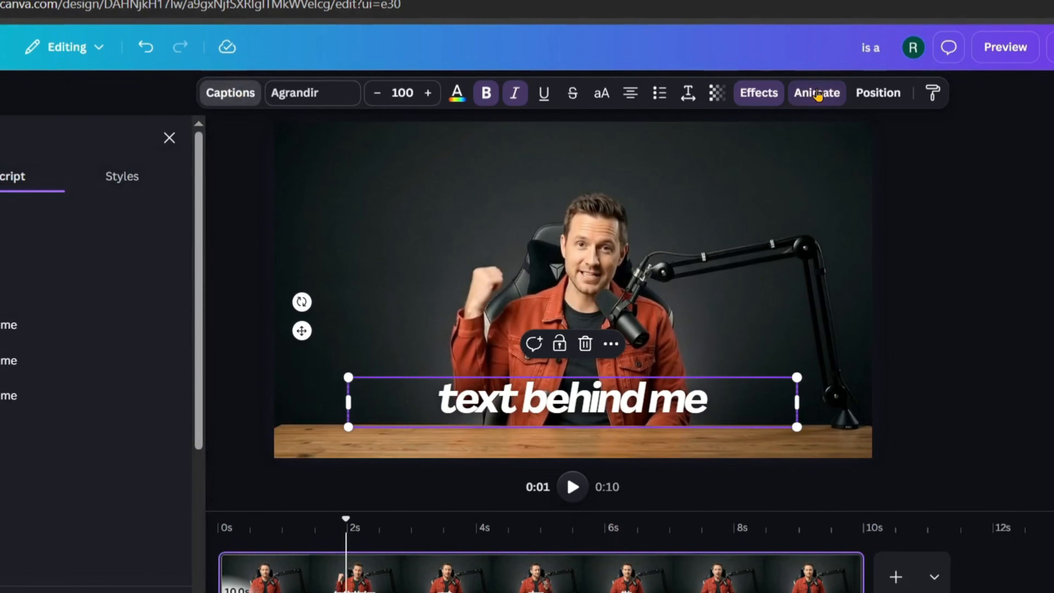
{"action": "left_click", "coordinate": [817, 94]}
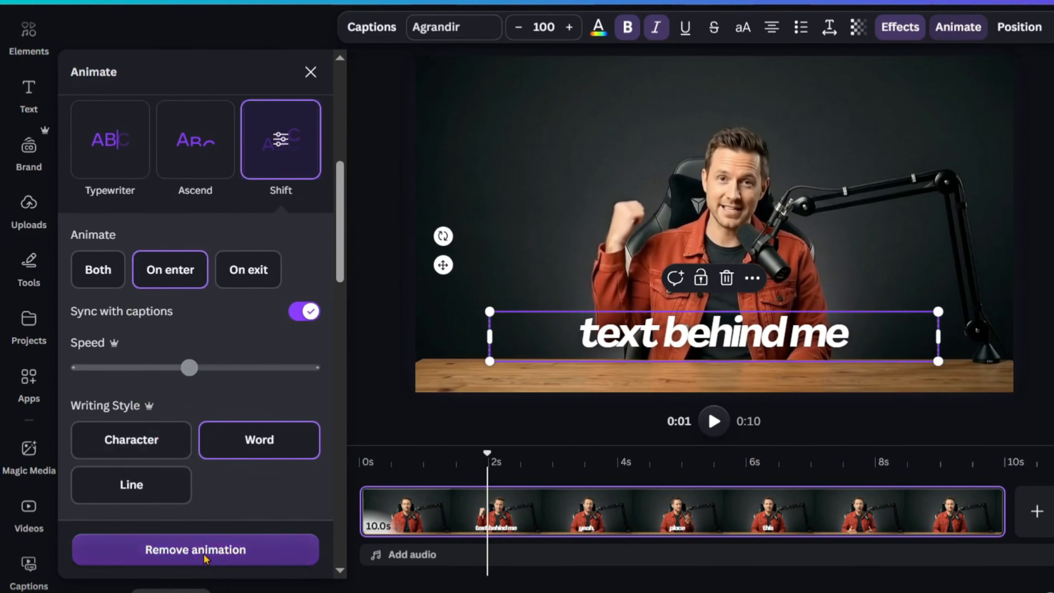
{"action": "left_click", "coordinate": [203, 556]}
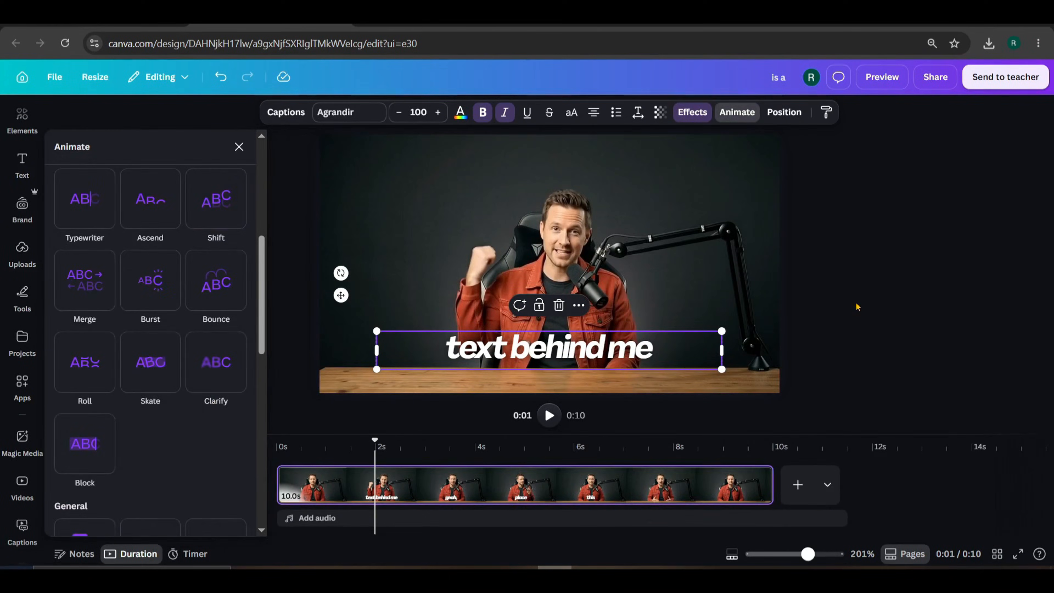
- Close the animation settings and scrub back to about 2.2 seconds, where 'text behind me' shows
{"action": "left_click", "coordinate": [857, 306]}
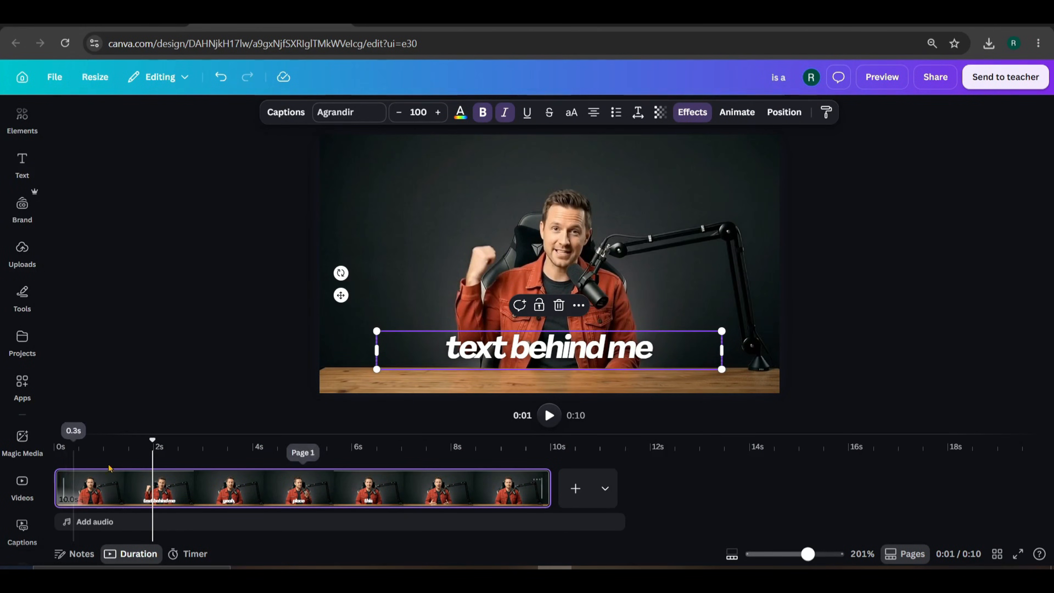
{"action": "left_click", "coordinate": [70, 454]}
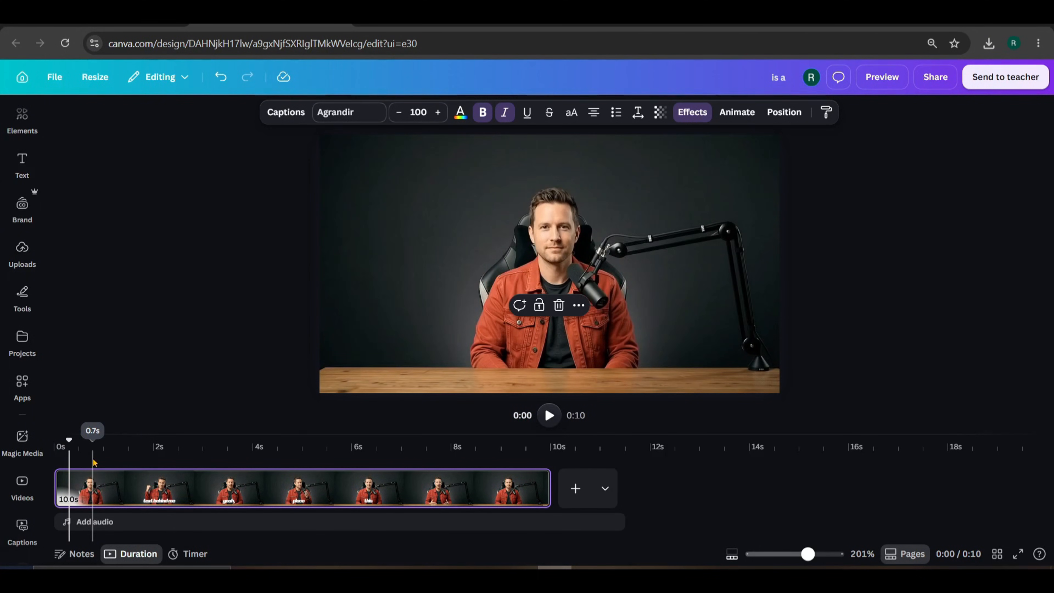
{"action": "left_click_drag", "start_coordinate": [67, 443], "coordinate": [248, 468]}
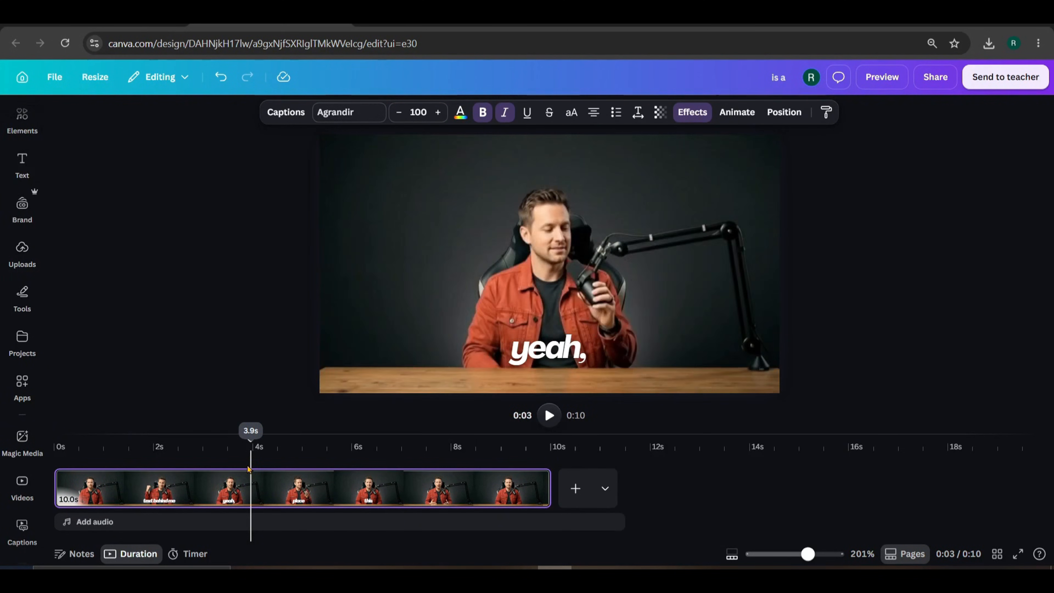
{"action": "left_click_drag", "start_coordinate": [248, 469], "coordinate": [172, 469]}
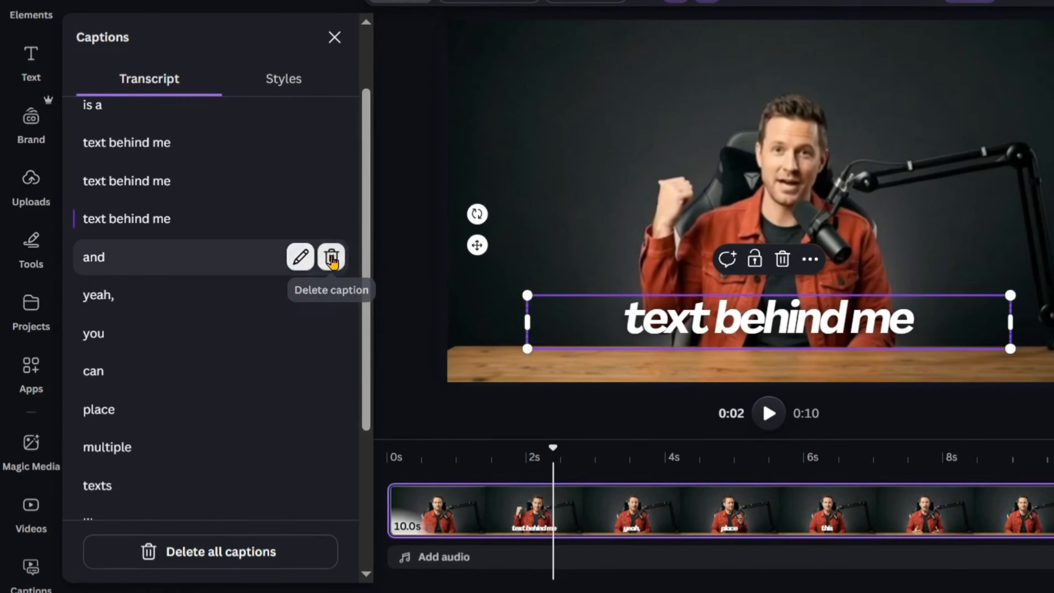
- Delete the 'and', 'yeah,', 'you', 'can' and 'place' captions from the transcript
{"action": "left_click", "coordinate": [306, 276]}
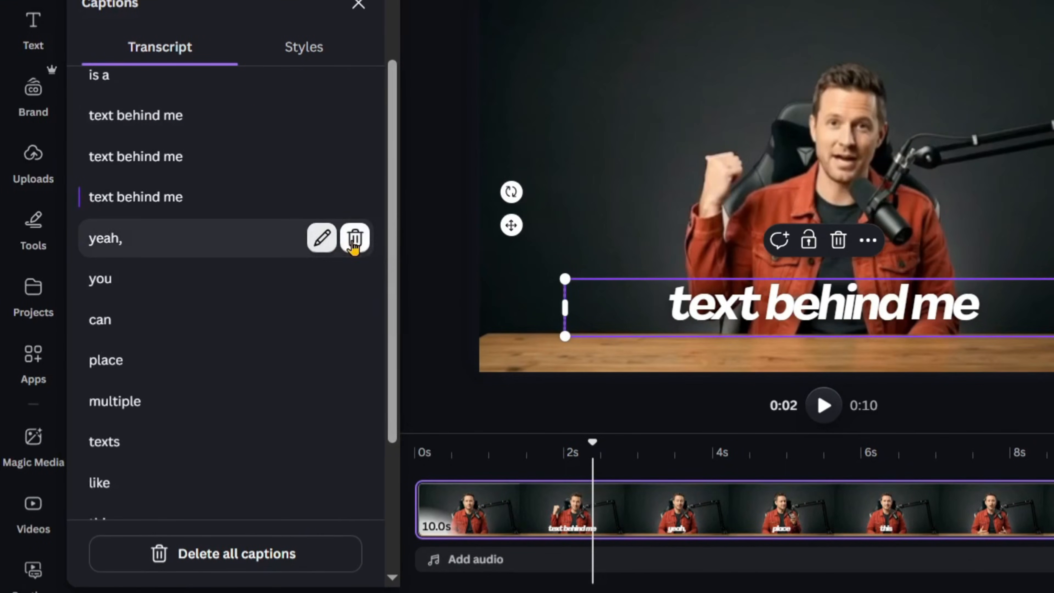
{"action": "left_click", "coordinate": [354, 240]}
{"action": "left_click", "coordinate": [354, 240]}
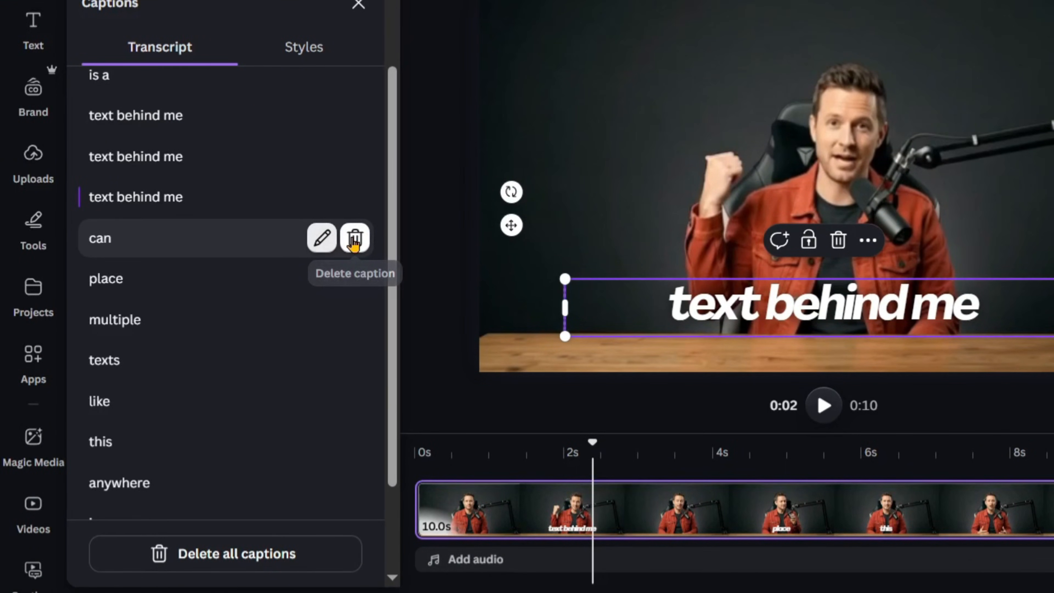
{"action": "left_click", "coordinate": [354, 239]}
{"action": "left_click", "coordinate": [354, 239]}
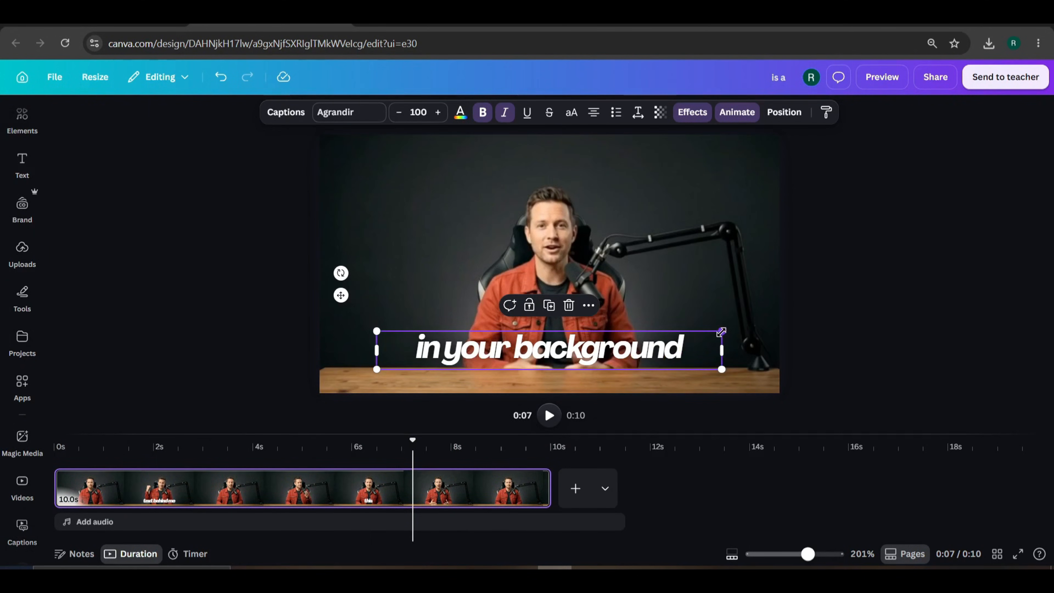
- Enlarge the captions to size 207 at the top, with 'text behind me' wrapping onto two lines
{"action": "left_click_drag", "start_coordinate": [721, 331], "coordinate": [692, 318]}
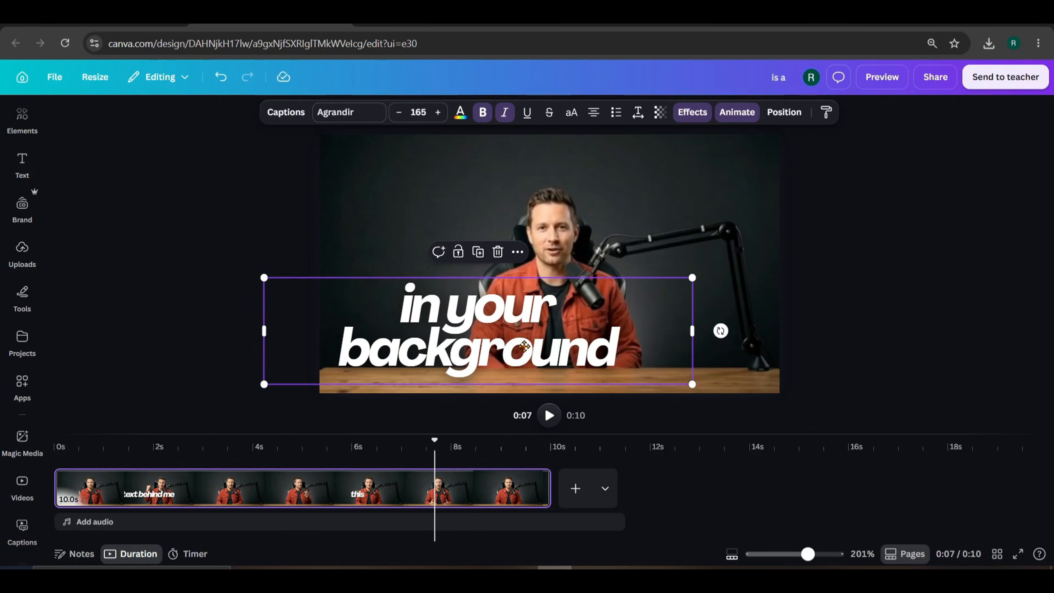
{"action": "left_click_drag", "start_coordinate": [524, 346], "coordinate": [566, 337]}
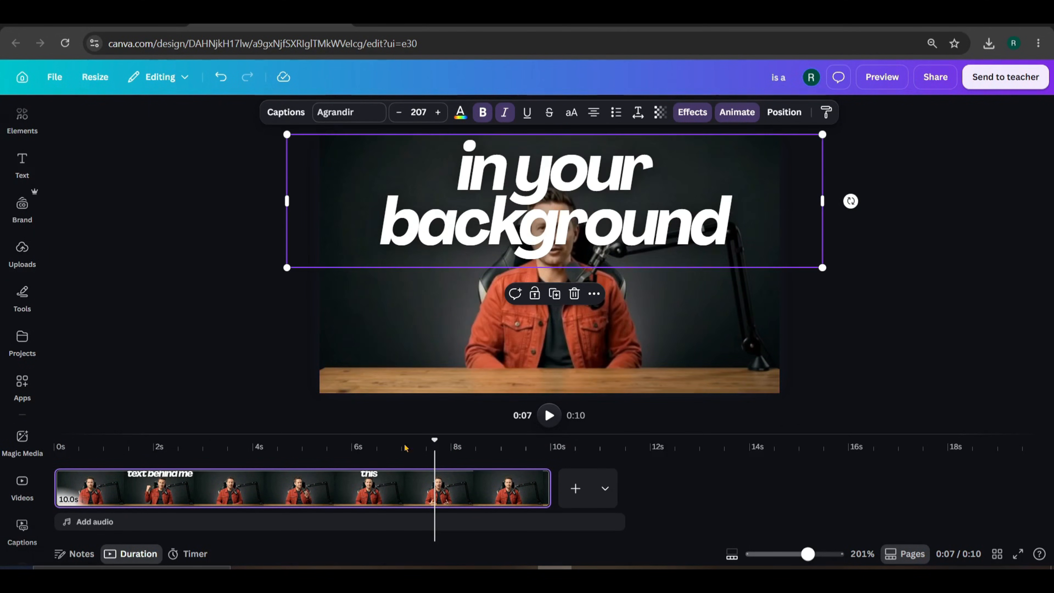
{"action": "left_click_drag", "start_coordinate": [435, 440], "coordinate": [174, 454]}
{"action": "left_click_drag", "start_coordinate": [822, 201], "coordinate": [697, 203]}
{"action": "left_click_drag", "start_coordinate": [621, 203], "coordinate": [676, 211]}
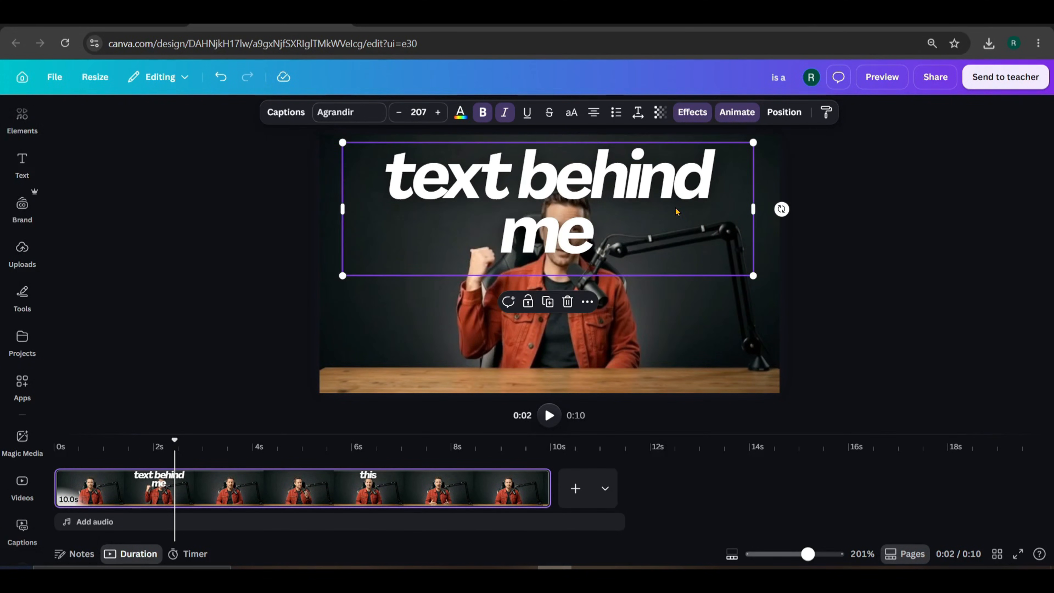
{"action": "key", "text": "ctrl+z"}
{"action": "left_click", "coordinate": [567, 207]}
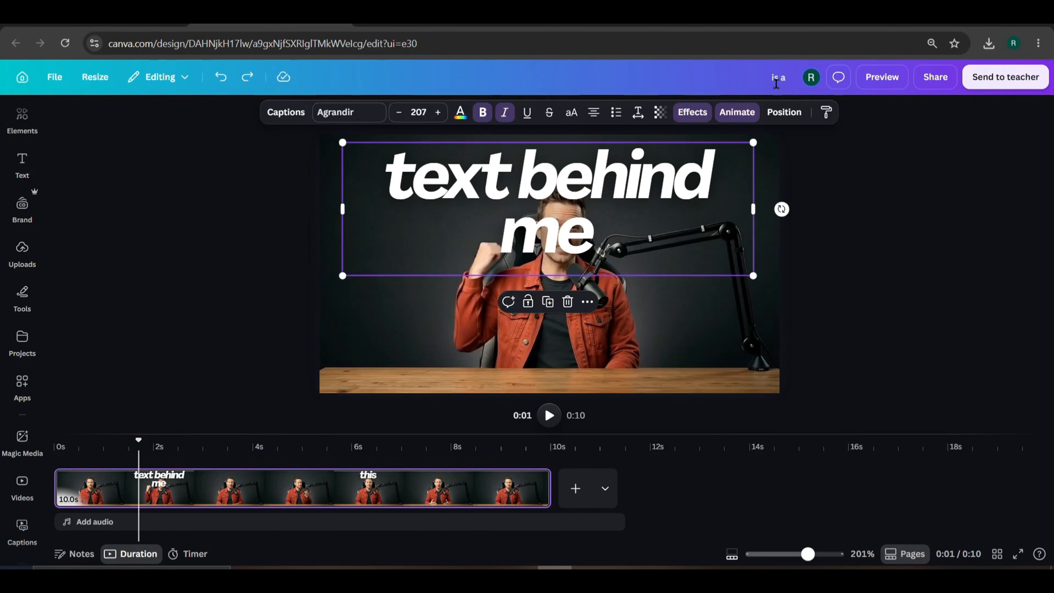
{"action": "left_click", "coordinate": [783, 110]}
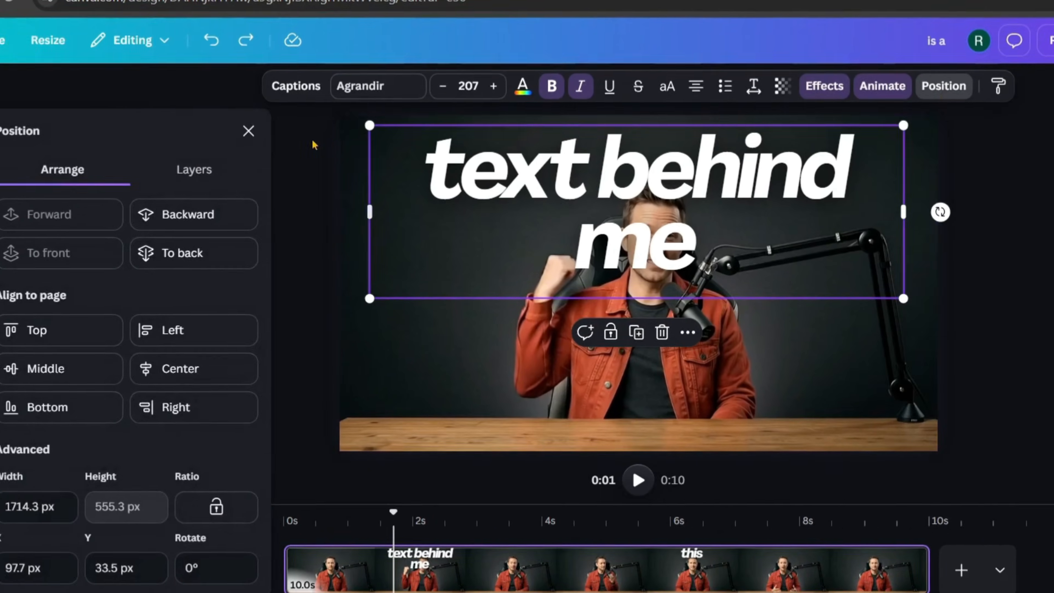
- Drag the caption group below the cut-out video layer in Layers, then scrub to confirm the captions sit behind him
{"action": "left_click", "coordinate": [74, 196]}
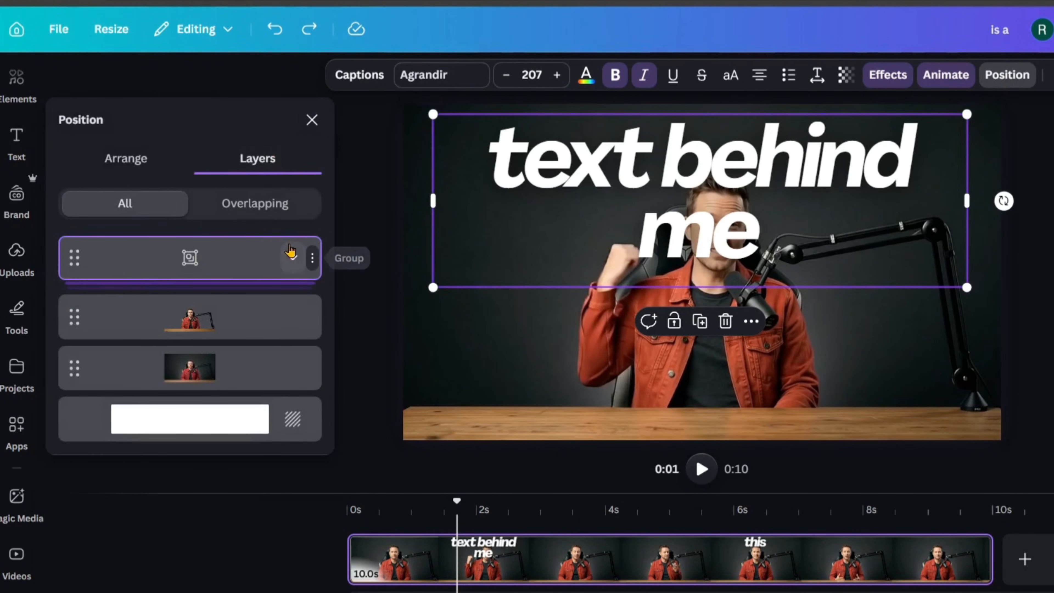
{"action": "left_click", "coordinate": [294, 260]}
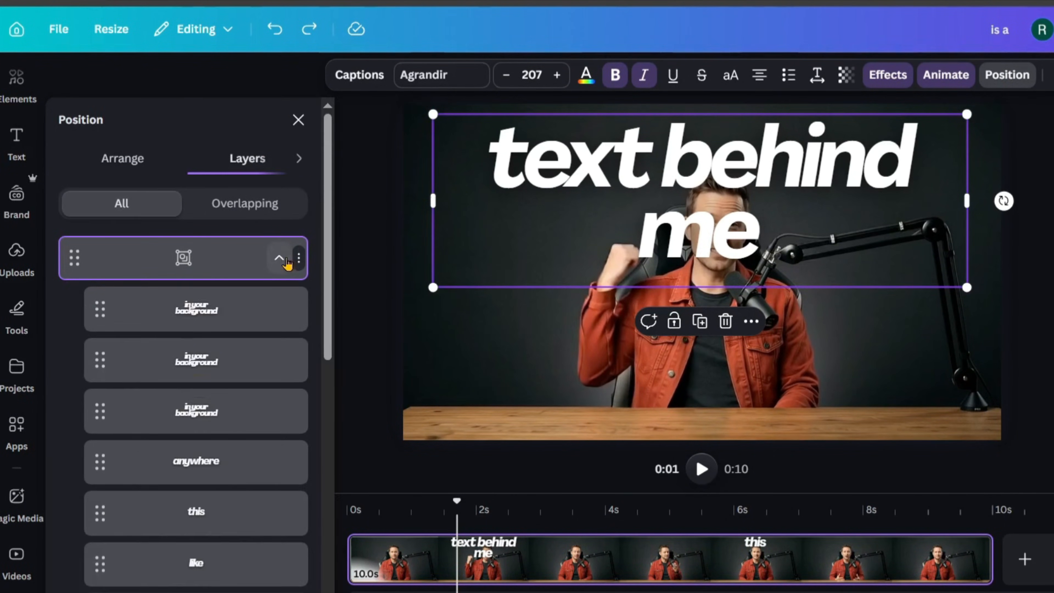
{"action": "scroll", "coordinate": [219, 336], "scroll_direction": "down", "scroll_amount": 5}
{"action": "scroll", "coordinate": [219, 338], "scroll_direction": "up", "scroll_amount": 10}
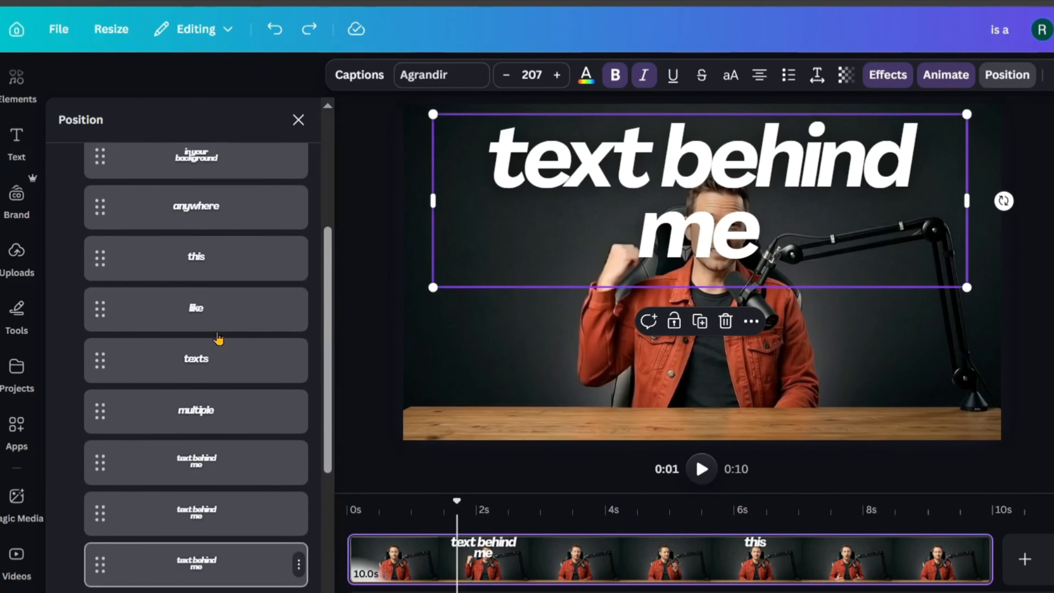
{"action": "left_click", "coordinate": [293, 257]}
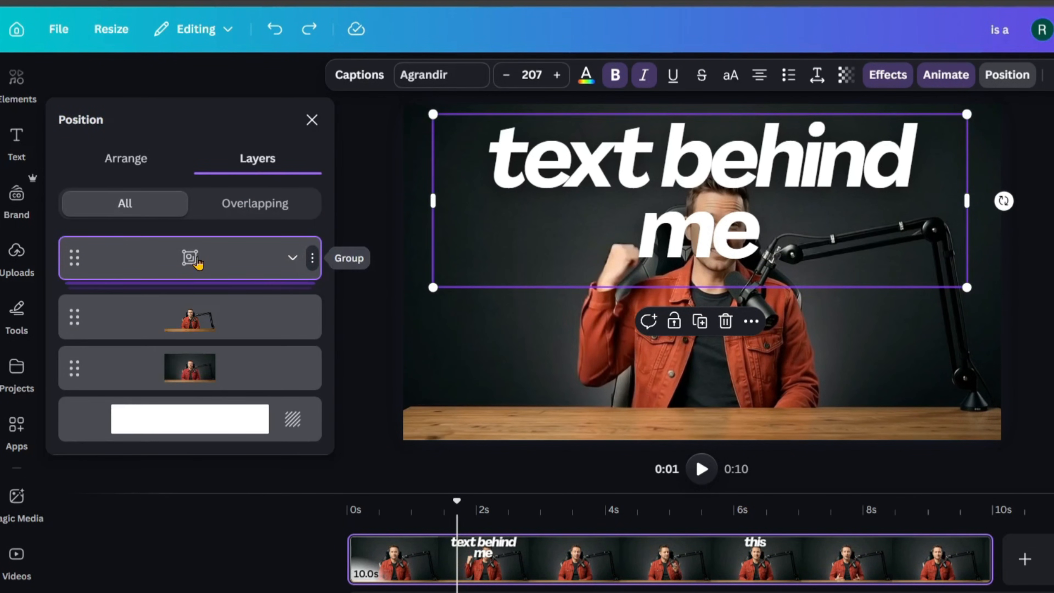
{"action": "left_click_drag", "start_coordinate": [196, 265], "coordinate": [199, 349]}
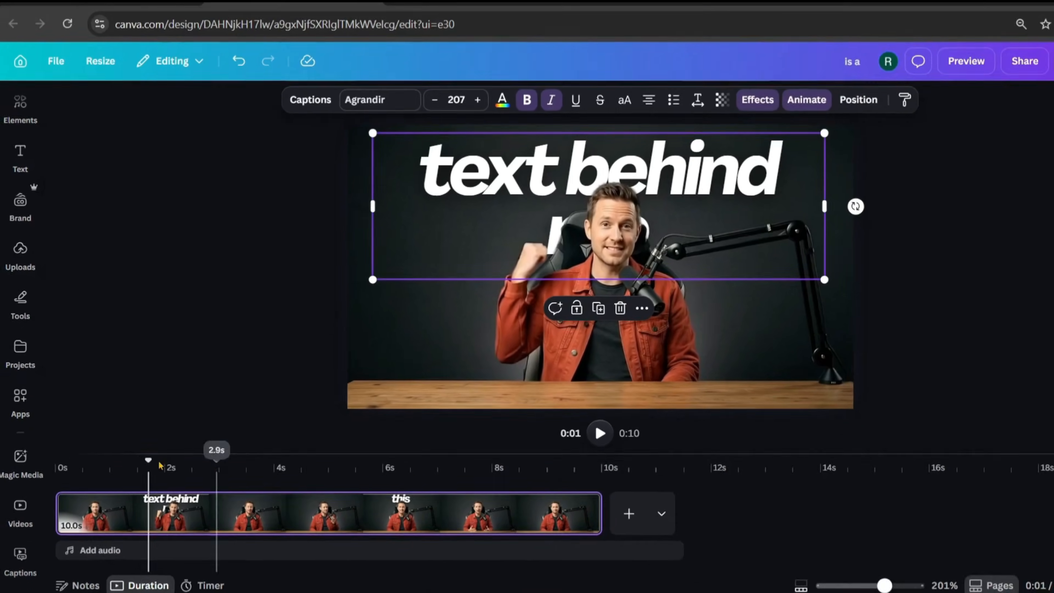
{"action": "left_click", "coordinate": [89, 480]}
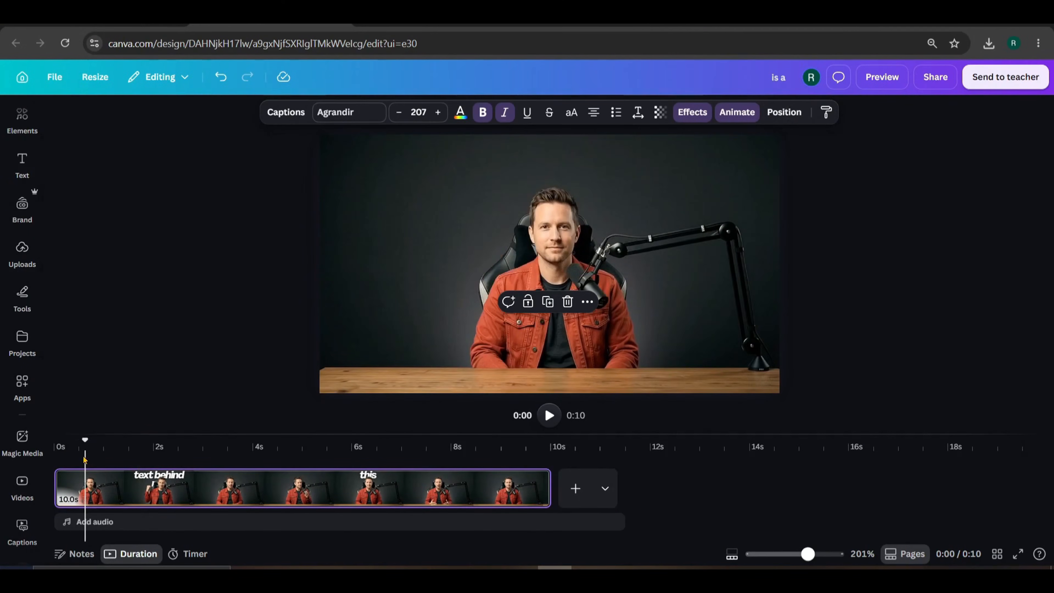
{"action": "left_click_drag", "start_coordinate": [83, 445], "coordinate": [158, 465]}
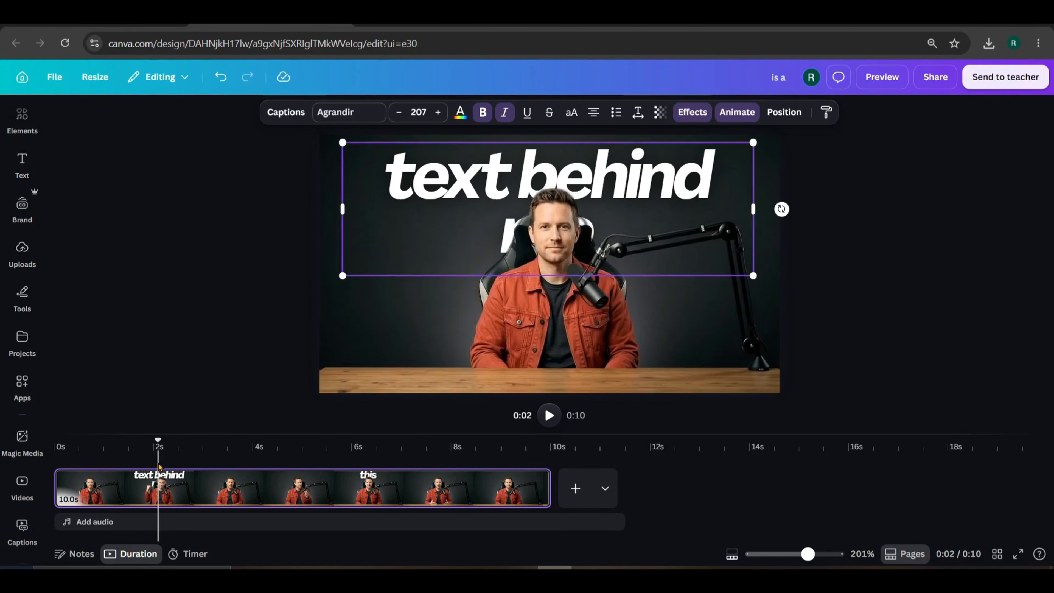
- Left-align the 'text behind me' captions, then scrub to about 4.5 seconds to check
{"action": "left_click", "coordinate": [286, 112]}
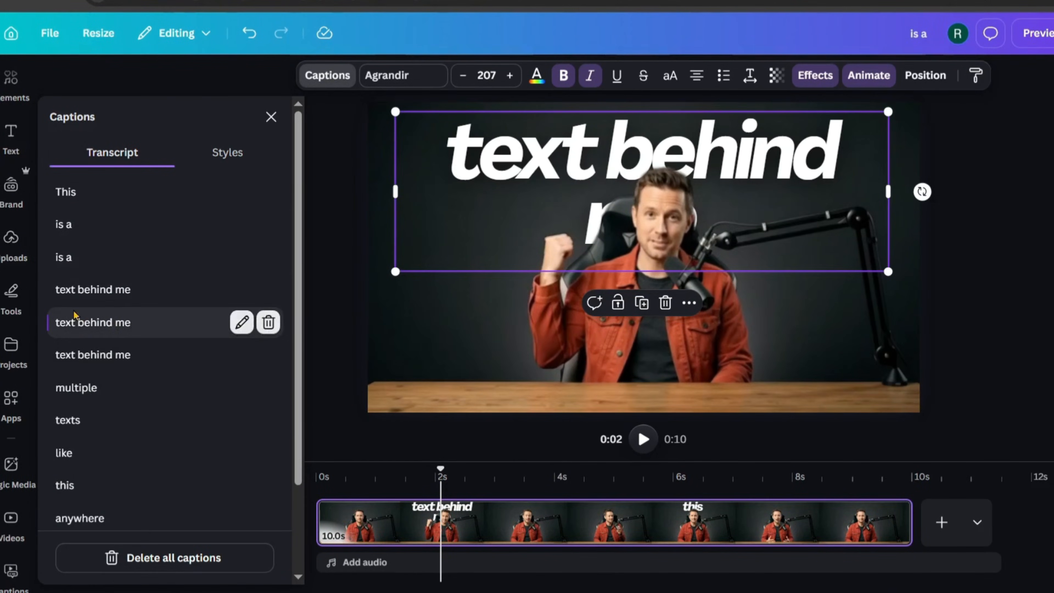
{"action": "left_click", "coordinate": [93, 286]}
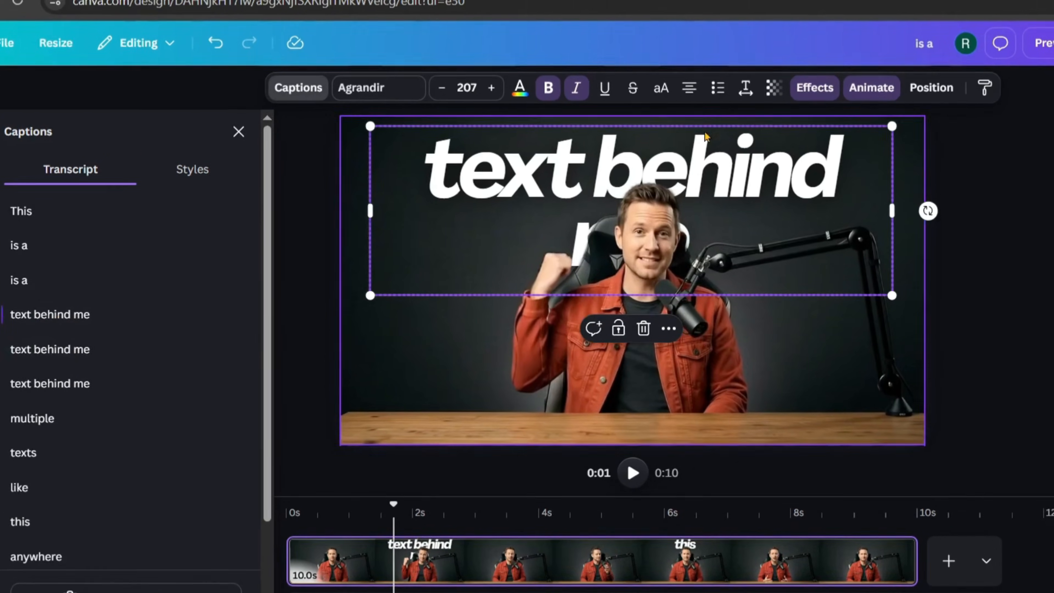
{"action": "left_click", "coordinate": [686, 89]}
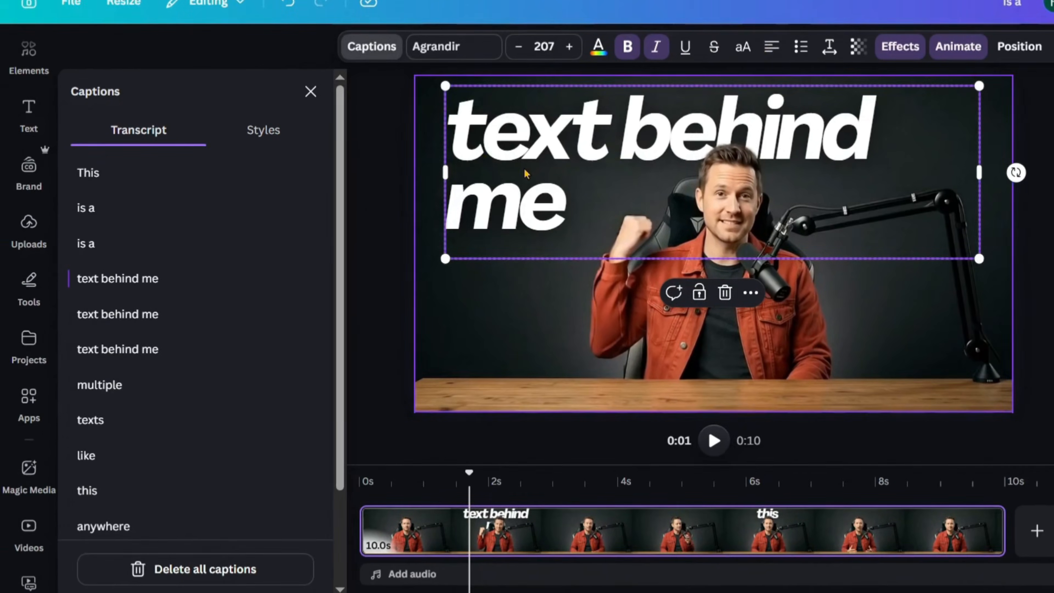
{"action": "left_click", "coordinate": [120, 350]}
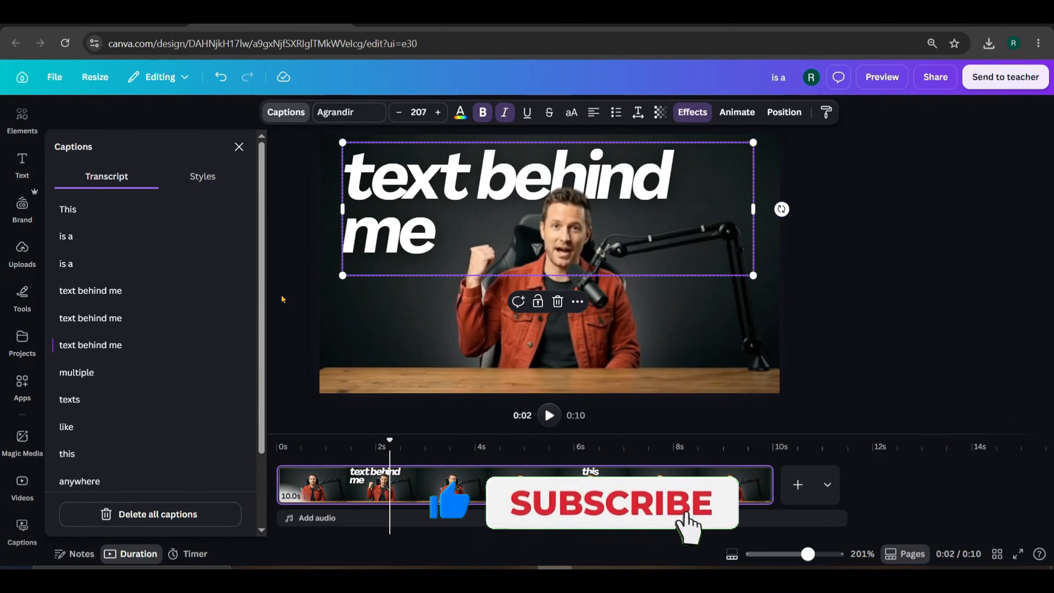
{"action": "left_click", "coordinate": [202, 448]}
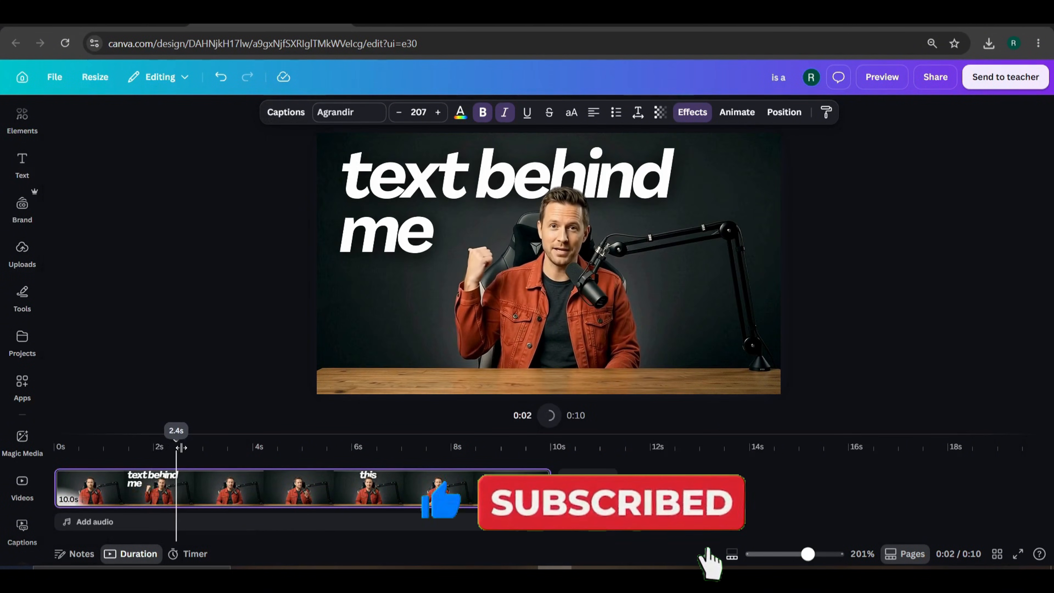
{"action": "left_click_drag", "start_coordinate": [212, 458], "coordinate": [424, 494]}
{"action": "left_click", "coordinate": [622, 172]}
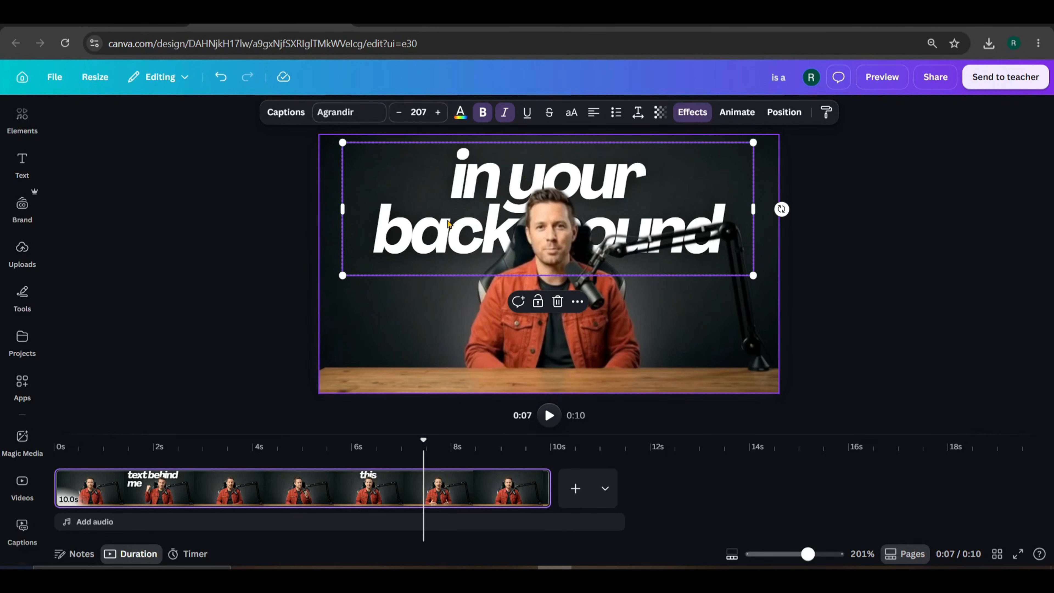
{"action": "left_click", "coordinate": [289, 111]}
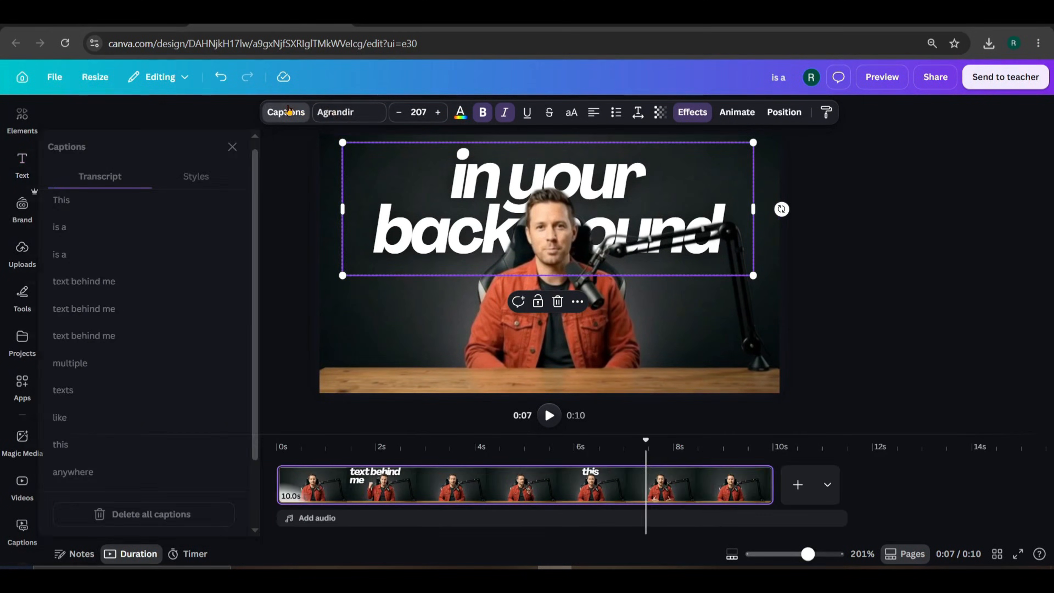
{"action": "scroll", "coordinate": [158, 394], "scroll_direction": "down", "scroll_amount": 3}
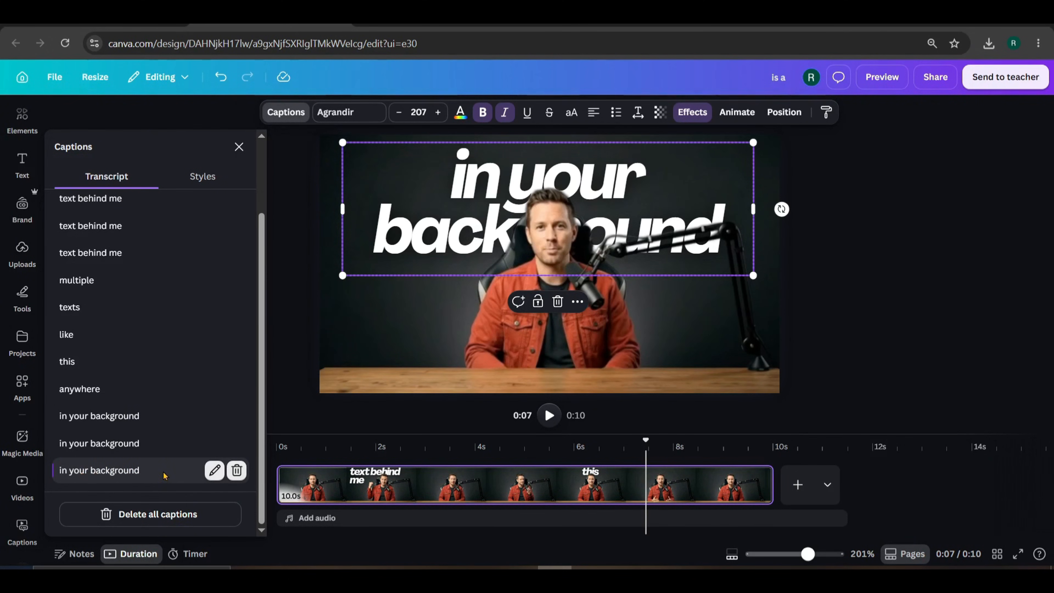
{"action": "scroll", "coordinate": [141, 373], "scroll_direction": "up", "scroll_amount": 2}
{"action": "scroll", "coordinate": [141, 440], "scroll_direction": "down", "scroll_amount": 2}
{"action": "left_click", "coordinate": [863, 307]}
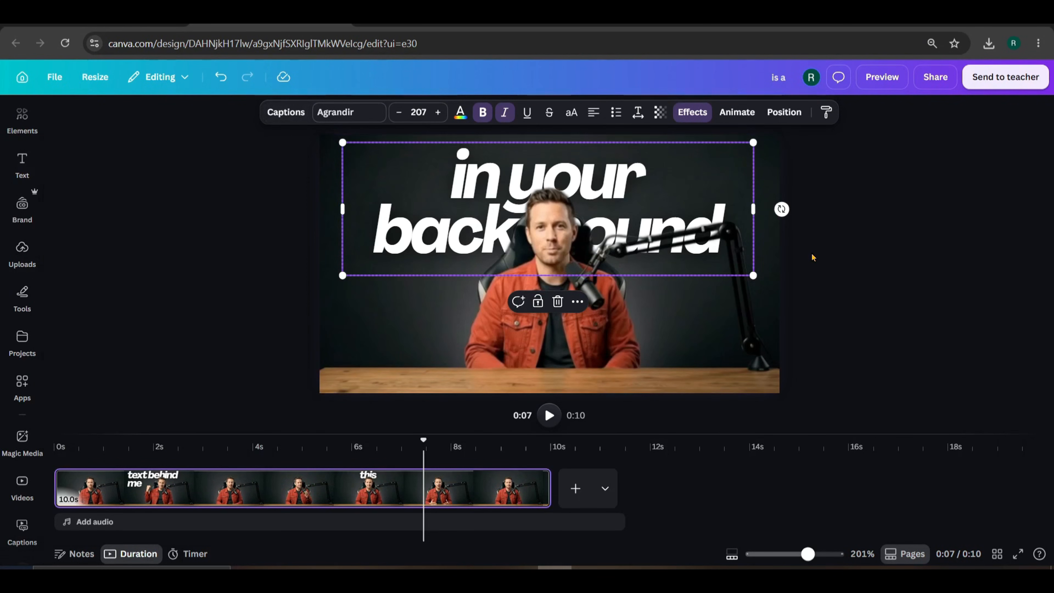
{"action": "left_click", "coordinate": [25, 170]}
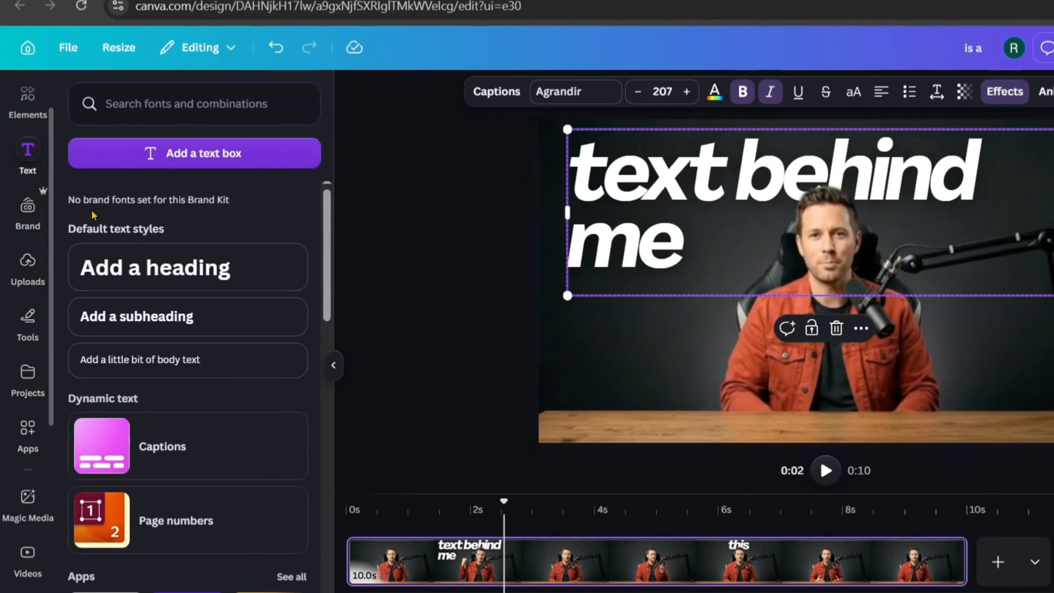
- Add an 'Add a heading' text and move its clip start to about 7.4 seconds
{"action": "left_click", "coordinate": [139, 271]}
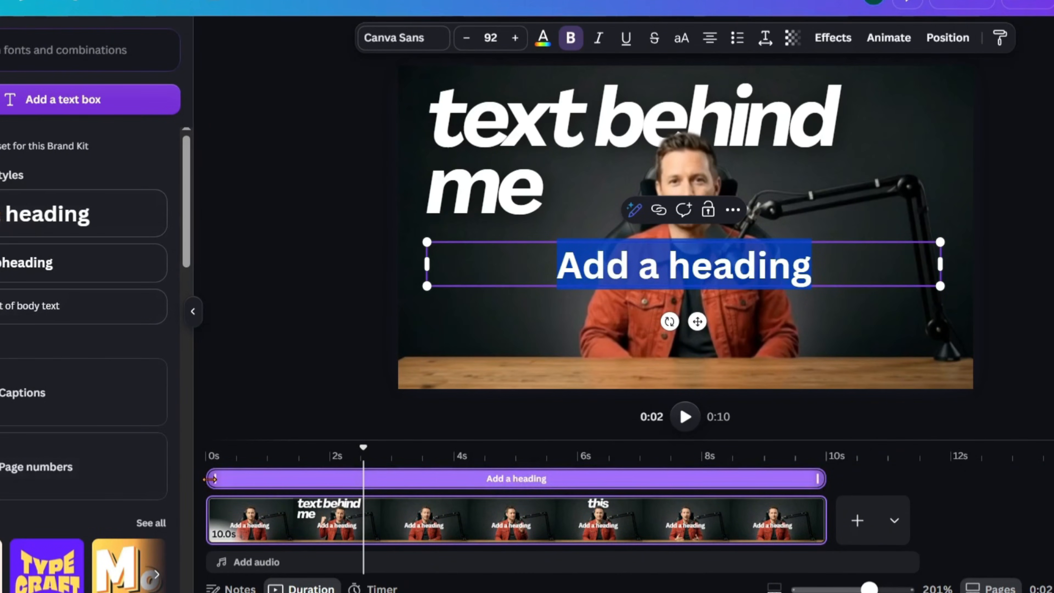
{"action": "left_click_drag", "start_coordinate": [289, 482], "coordinate": [675, 487]}
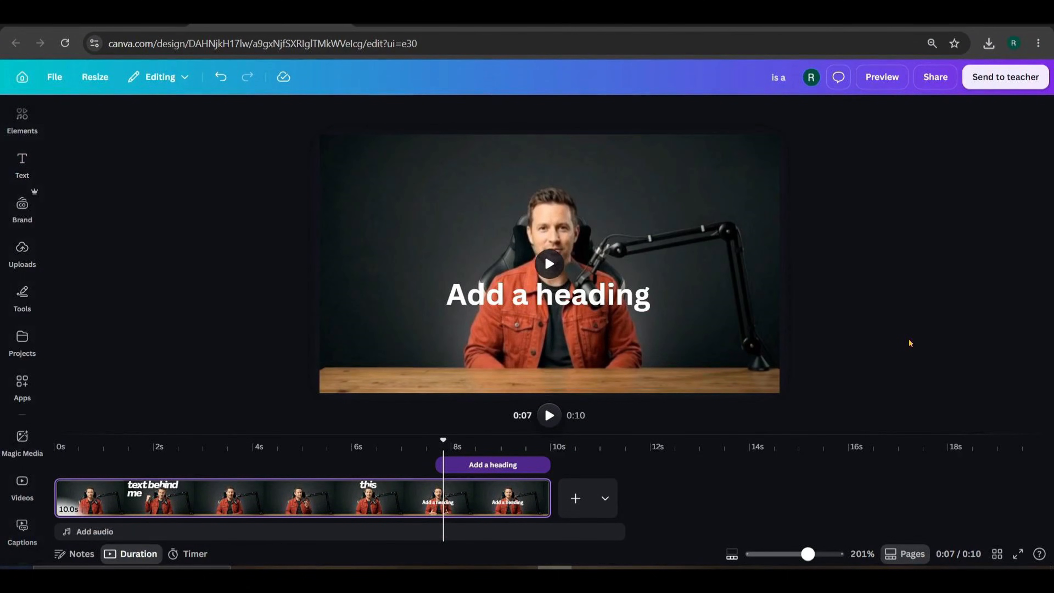
- Copy the style of the 'in your background' caption from the video's caption transcript
{"action": "left_click", "coordinate": [382, 204]}
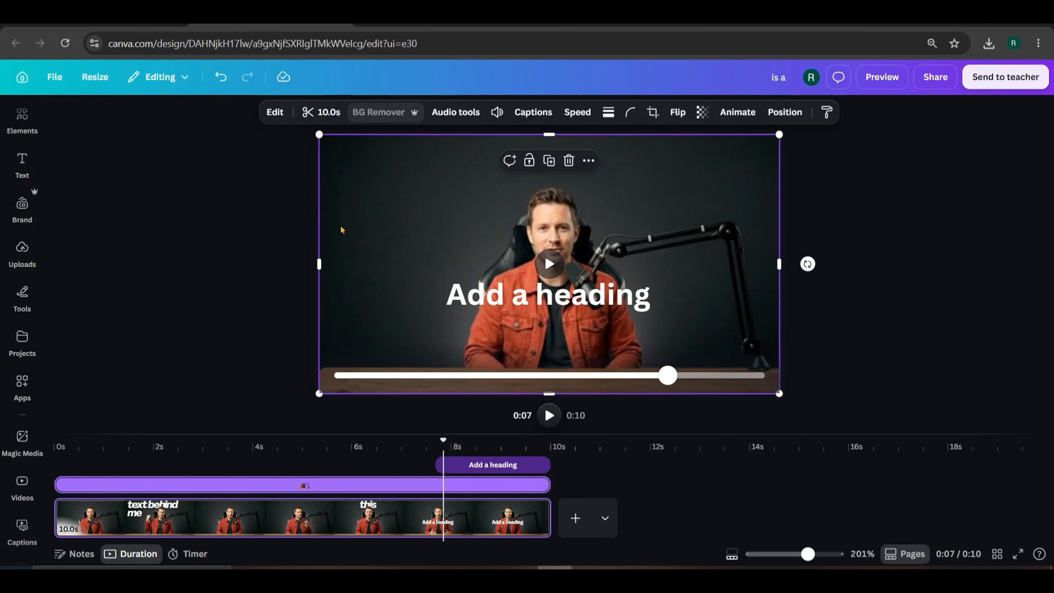
{"action": "left_click", "coordinate": [533, 113]}
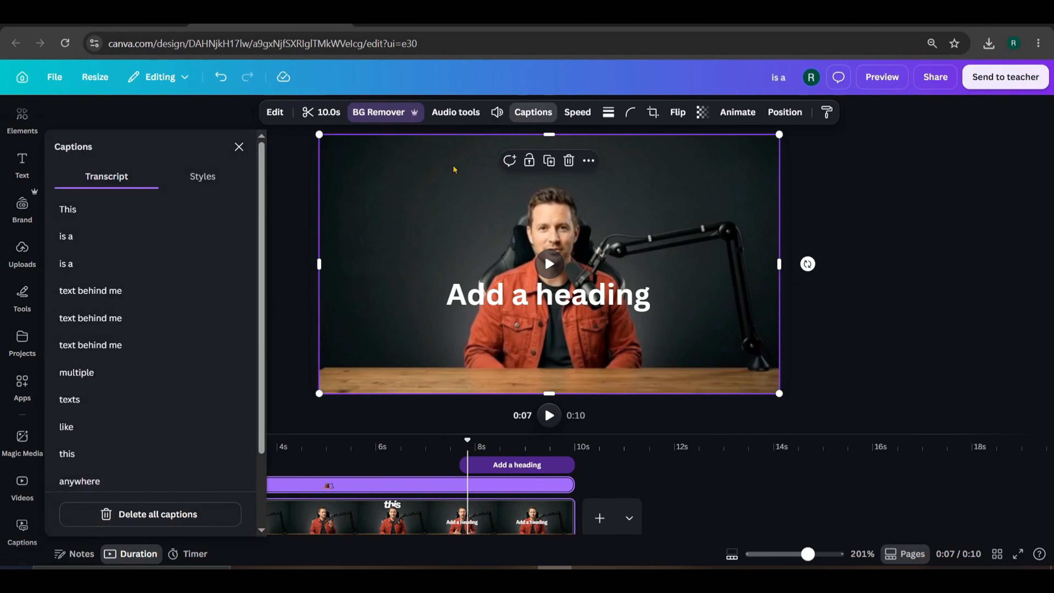
{"action": "scroll", "coordinate": [182, 332], "scroll_direction": "down", "scroll_amount": 3}
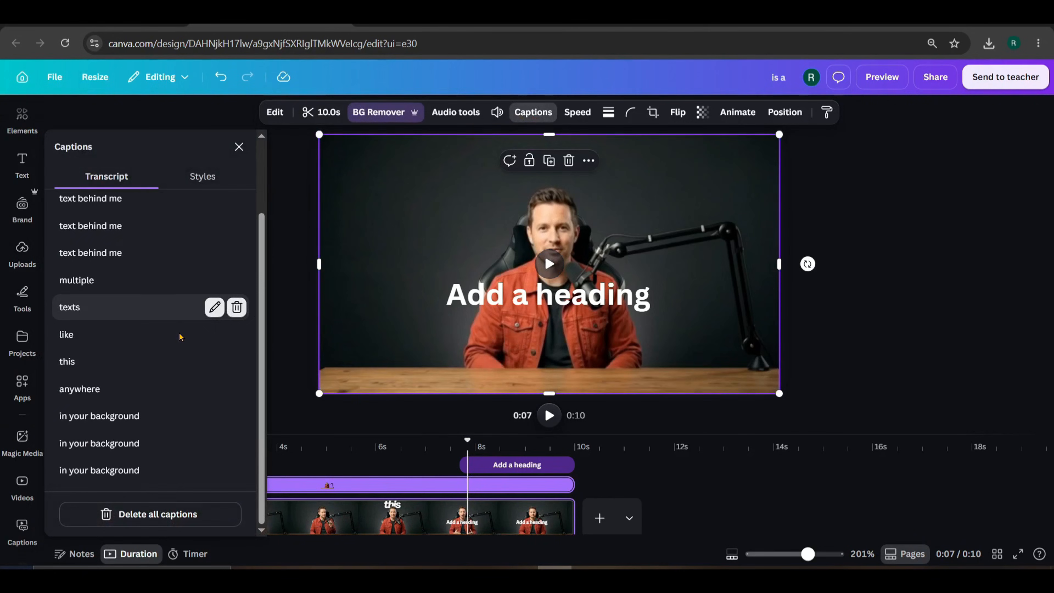
{"action": "left_click", "coordinate": [140, 471]}
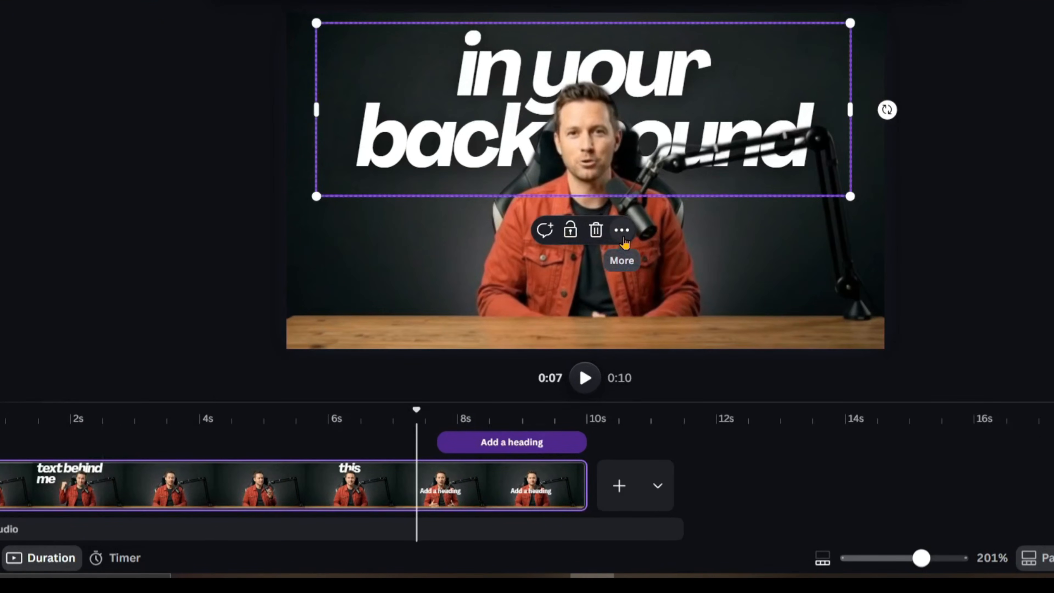
{"action": "left_click", "coordinate": [577, 303]}
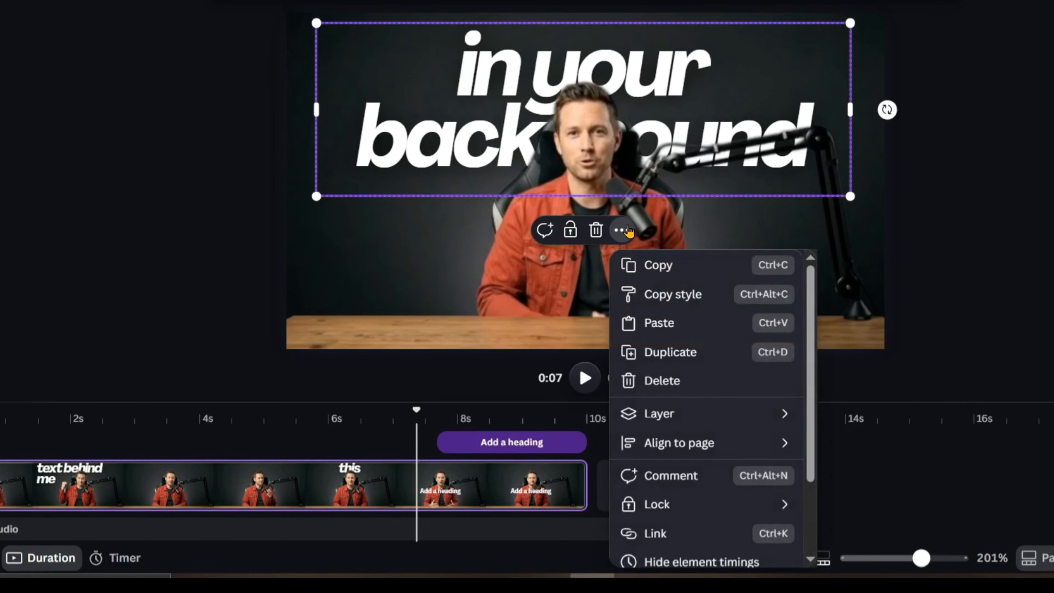
{"action": "left_click", "coordinate": [681, 294]}
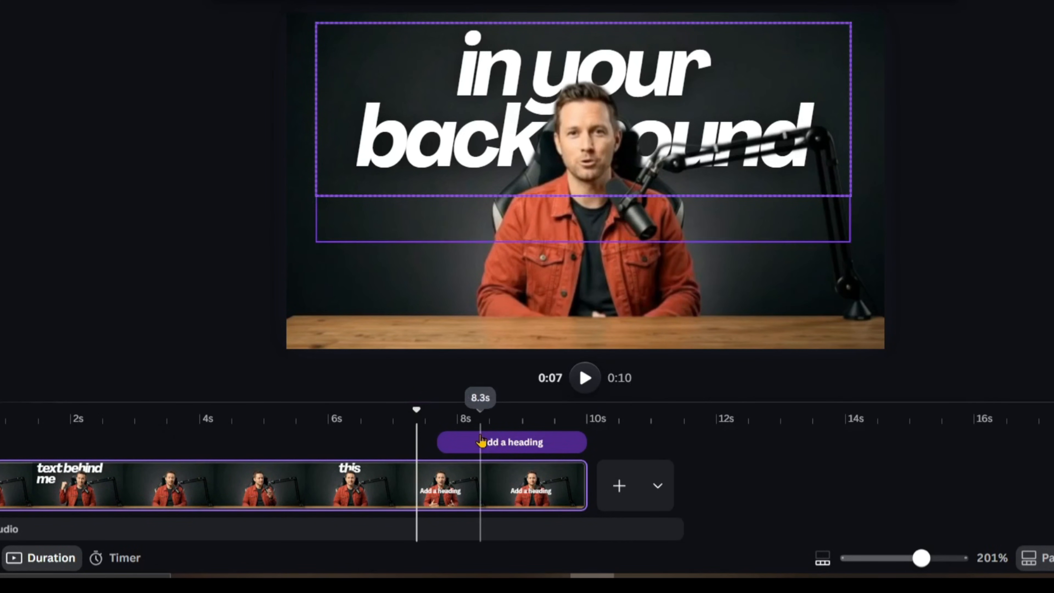
- Paste the copied caption style onto the 'Add a heading' text and retype it as 'in your background'
{"action": "left_click", "coordinate": [492, 452]}
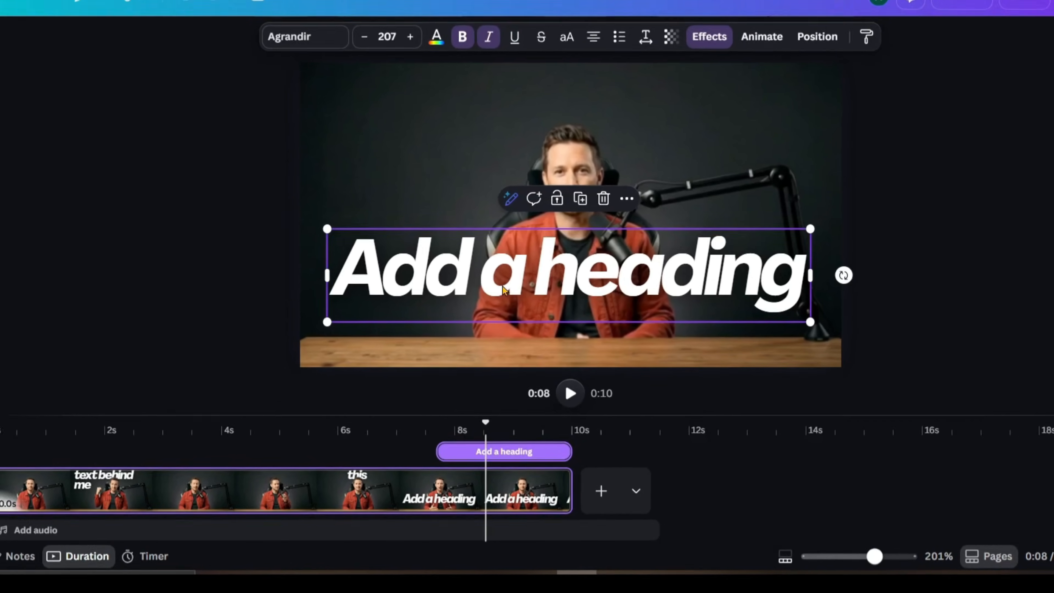
{"action": "triple_click", "coordinate": [511, 263]}
{"action": "type", "text": "in your background"}
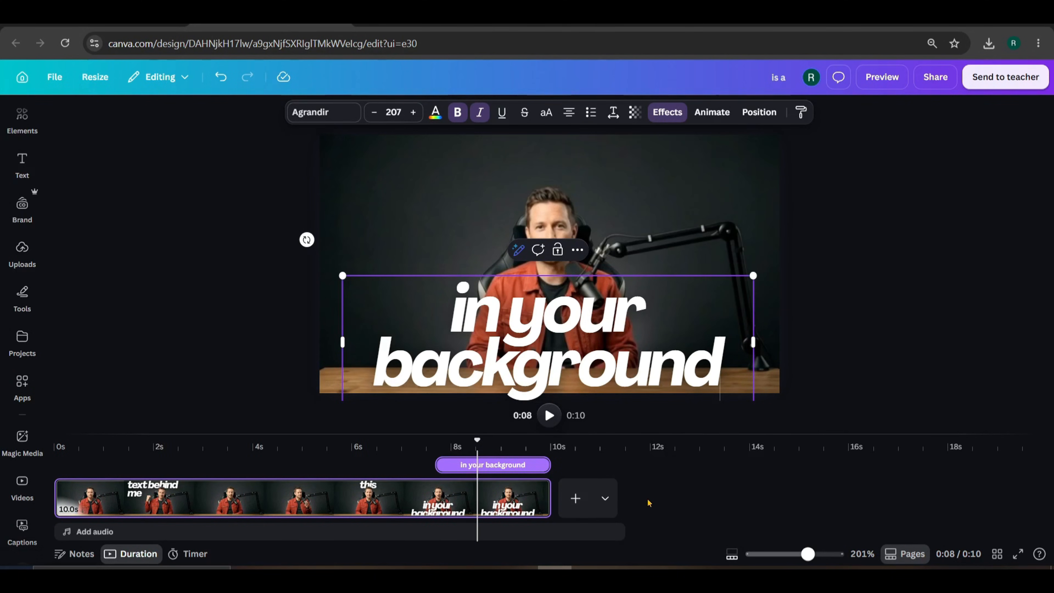
- Start the heading text clip at the 7.5-second playhead
{"action": "scroll", "coordinate": [639, 507], "scroll_direction": "up", "scroll_amount": 1}
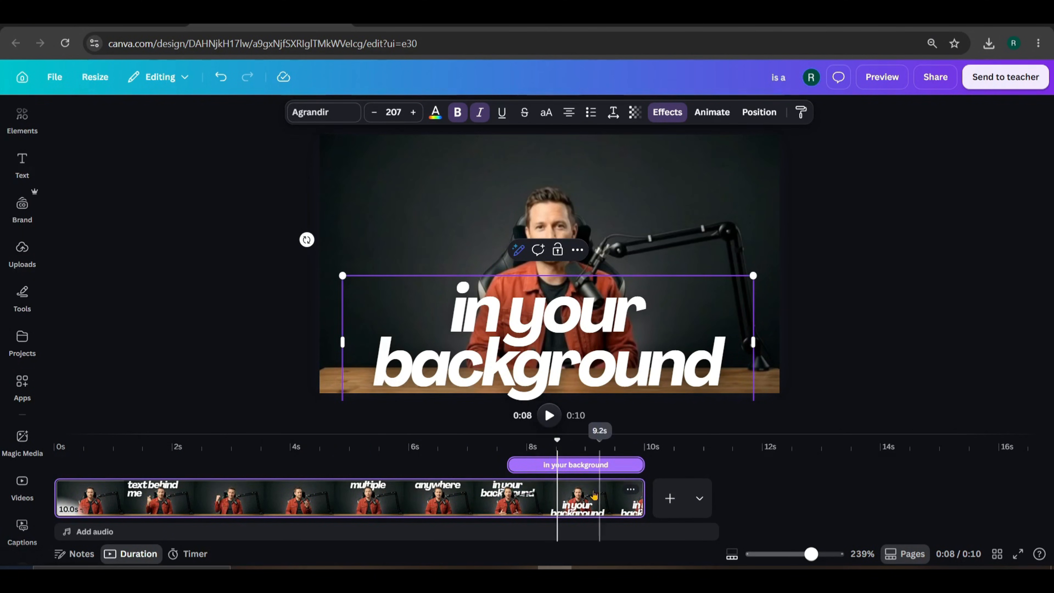
{"action": "left_click", "coordinate": [502, 449]}
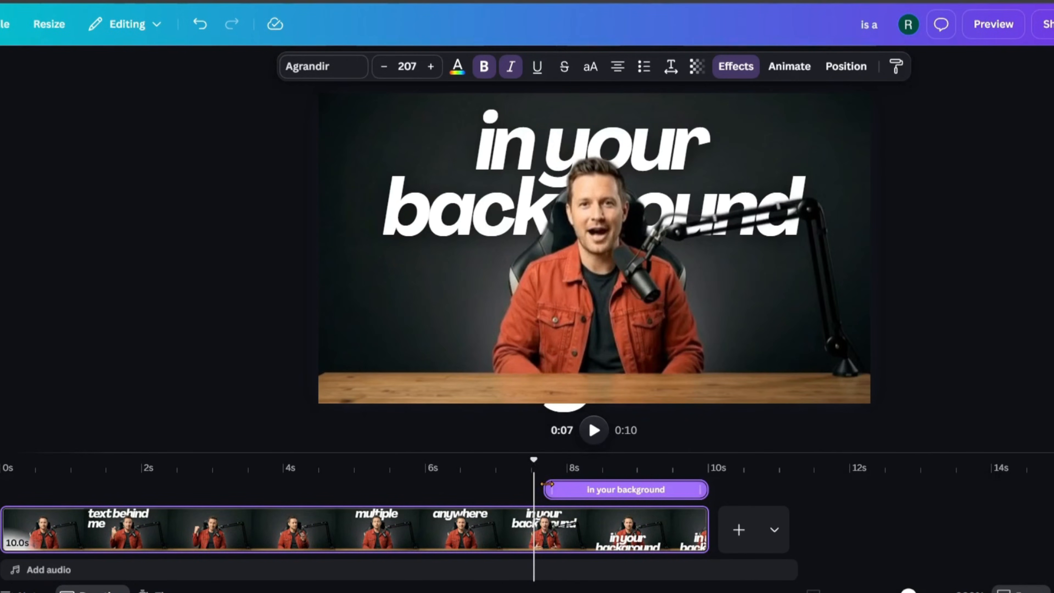
{"action": "left_click_drag", "start_coordinate": [544, 488], "coordinate": [539, 488]}
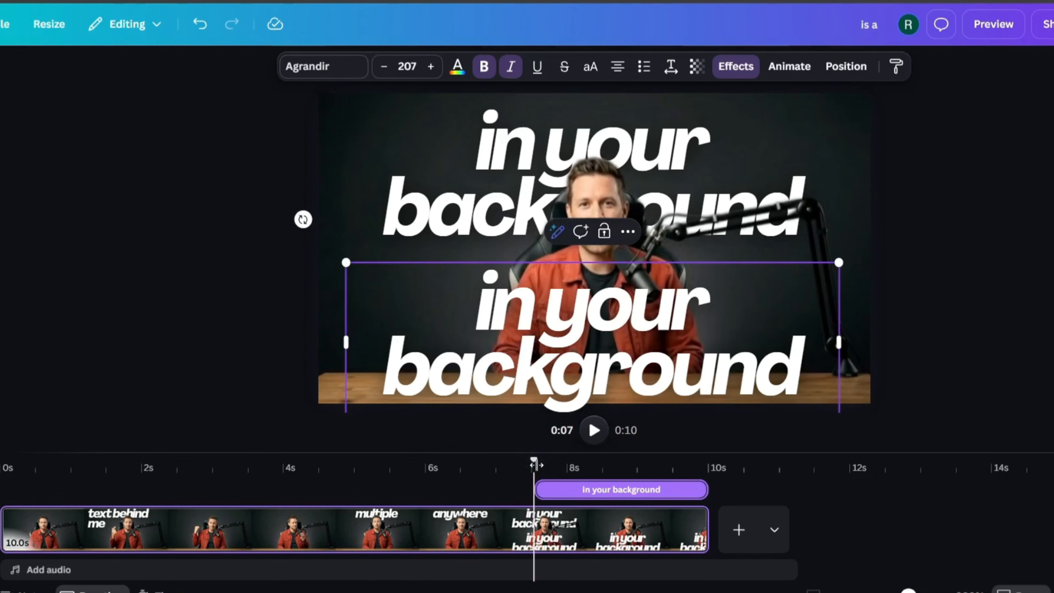
- Move the 'in your background' text up so it sits exactly over the original caption
{"action": "left_click_drag", "start_coordinate": [526, 348], "coordinate": [534, 316]}
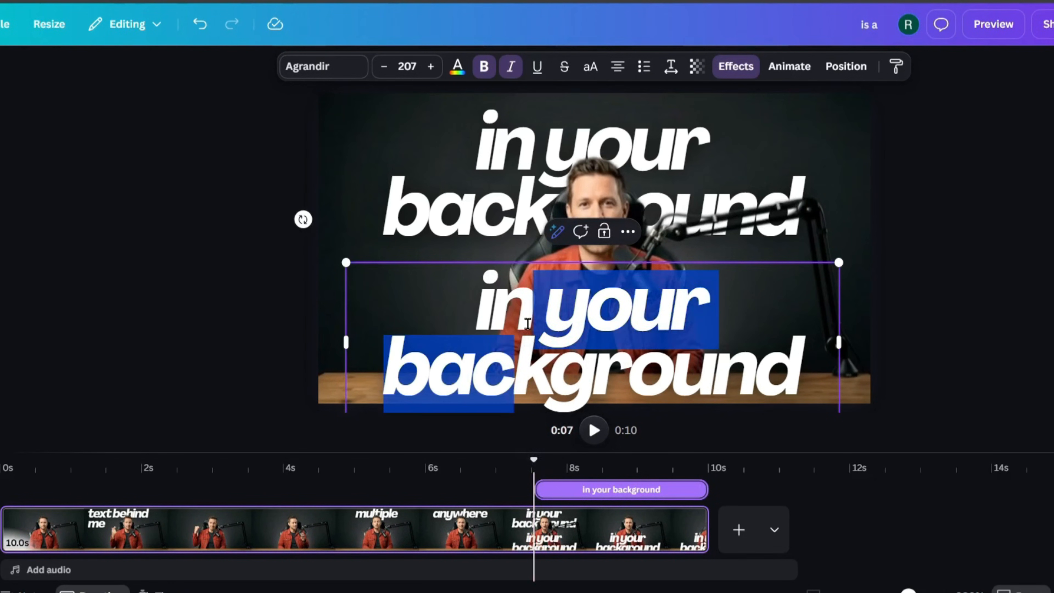
{"action": "left_click", "coordinate": [986, 316]}
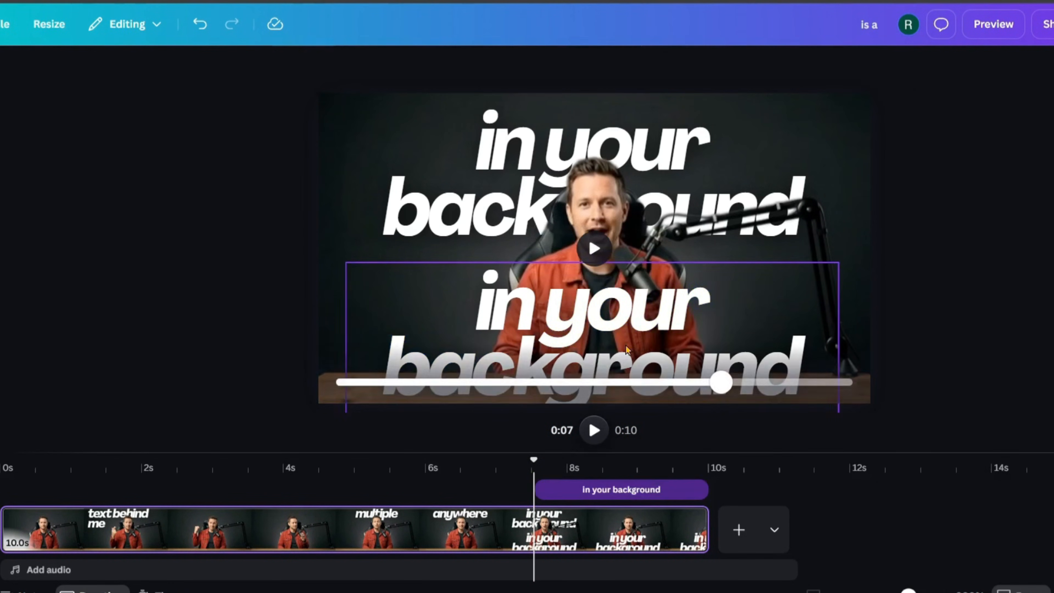
{"action": "left_click", "coordinate": [586, 346]}
{"action": "left_click_drag", "start_coordinate": [579, 341], "coordinate": [576, 186]}
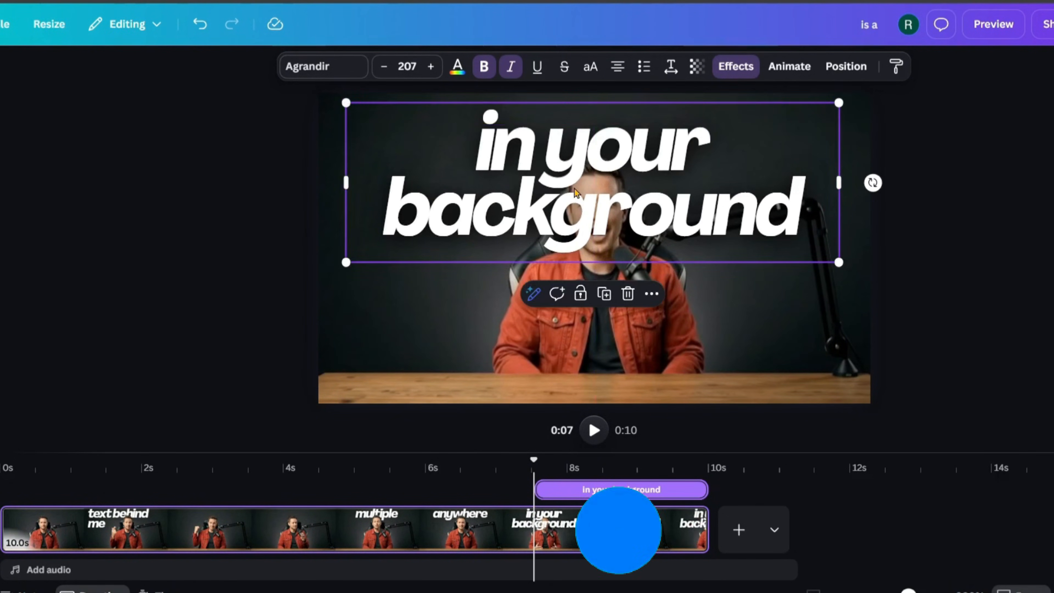
{"action": "left_click_drag", "start_coordinate": [542, 490], "coordinate": [546, 492]}
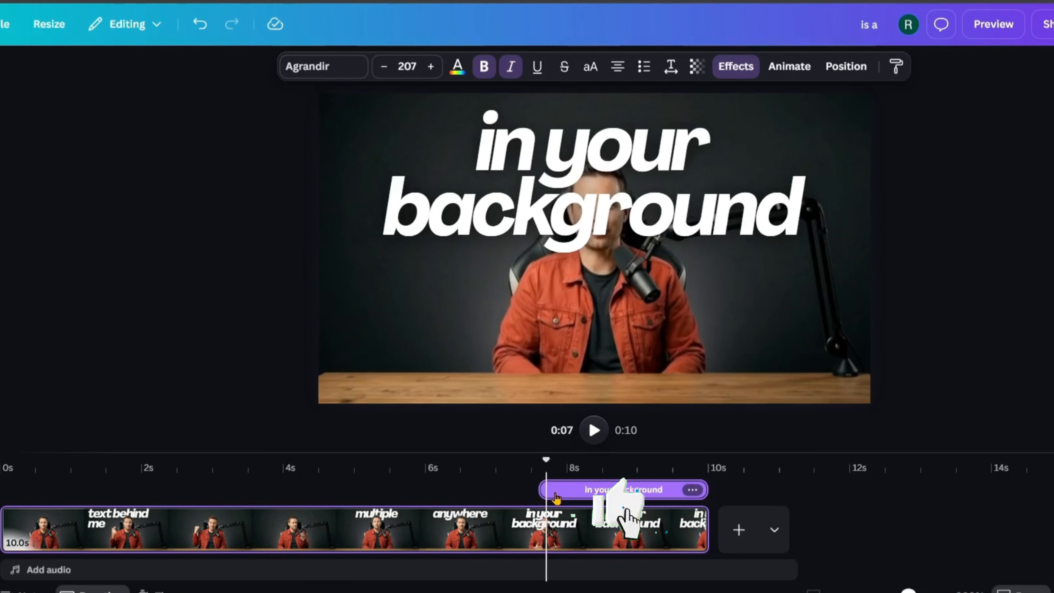
- Layer the 'in your background' text below the man, trim it to about 1.1 s, and preview
{"action": "left_click", "coordinate": [850, 65]}
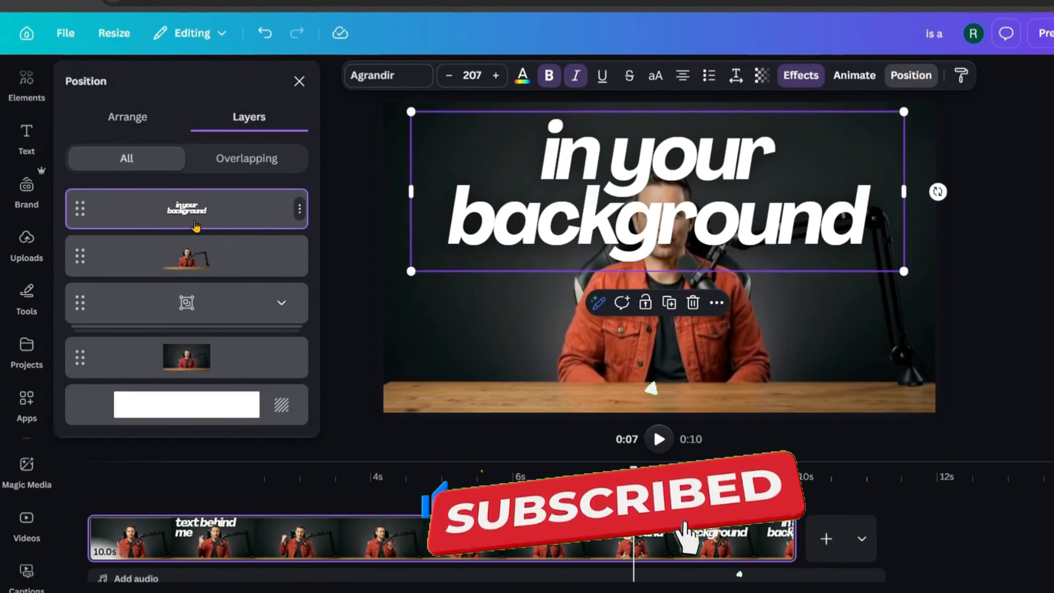
{"action": "left_click_drag", "start_coordinate": [194, 215], "coordinate": [190, 257]}
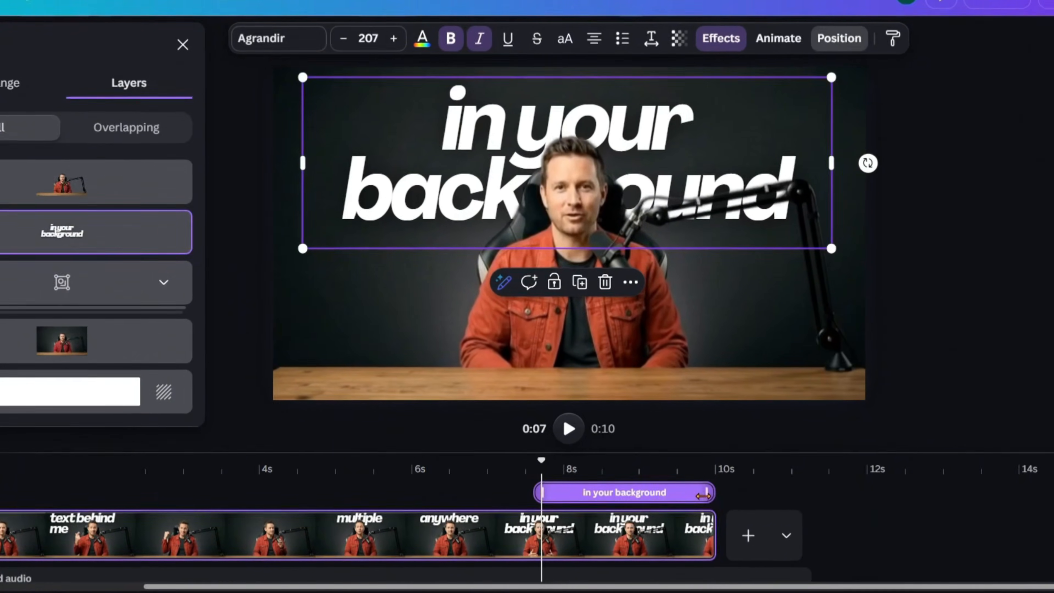
{"action": "left_click_drag", "start_coordinate": [702, 495], "coordinate": [612, 500]}
{"action": "left_click", "coordinate": [472, 485]}
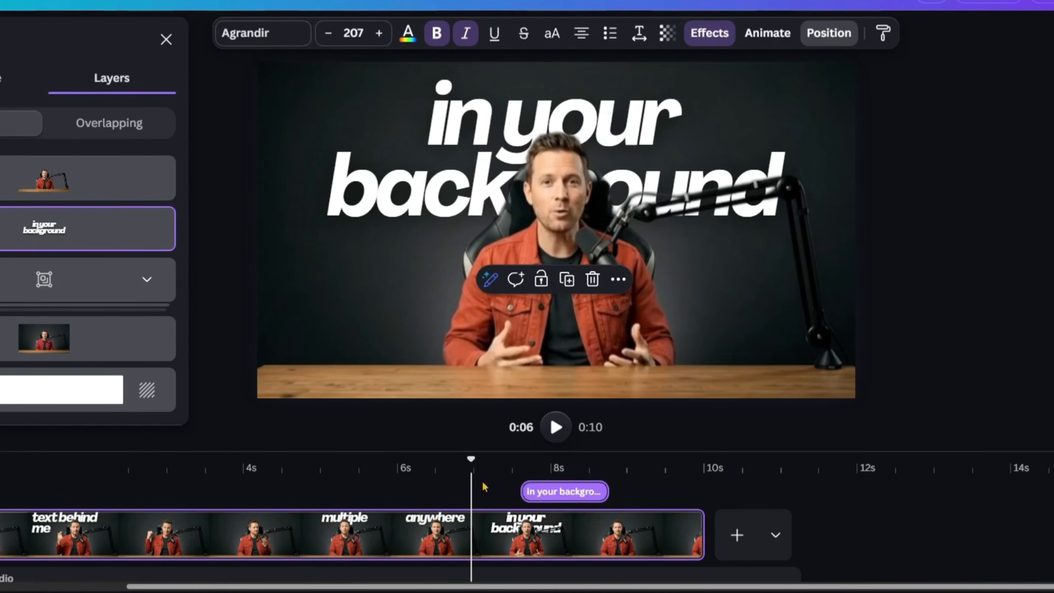
{"action": "left_click", "coordinate": [460, 490]}
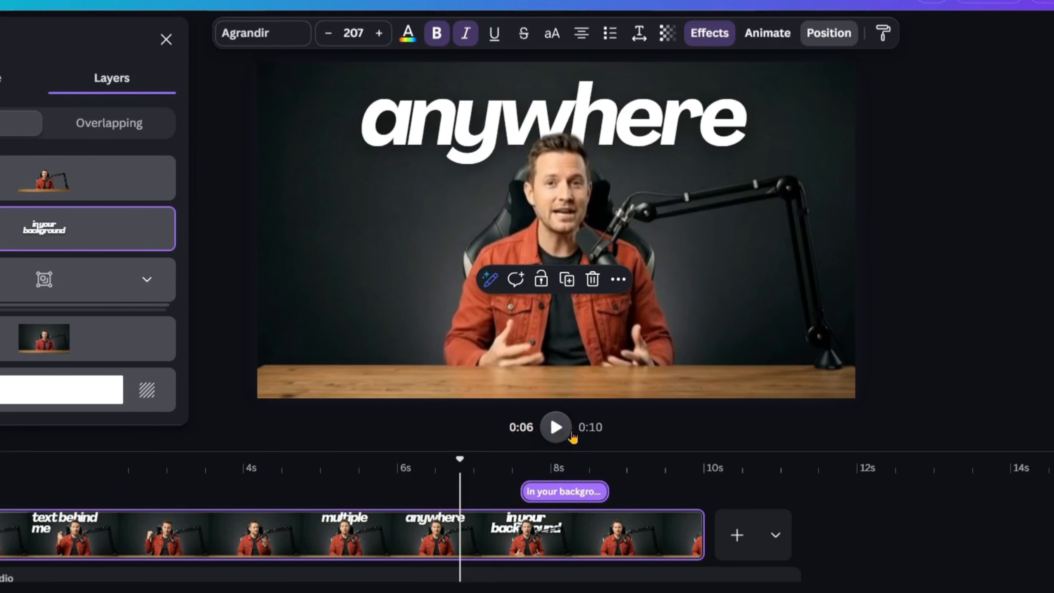
{"action": "left_click", "coordinate": [556, 427]}
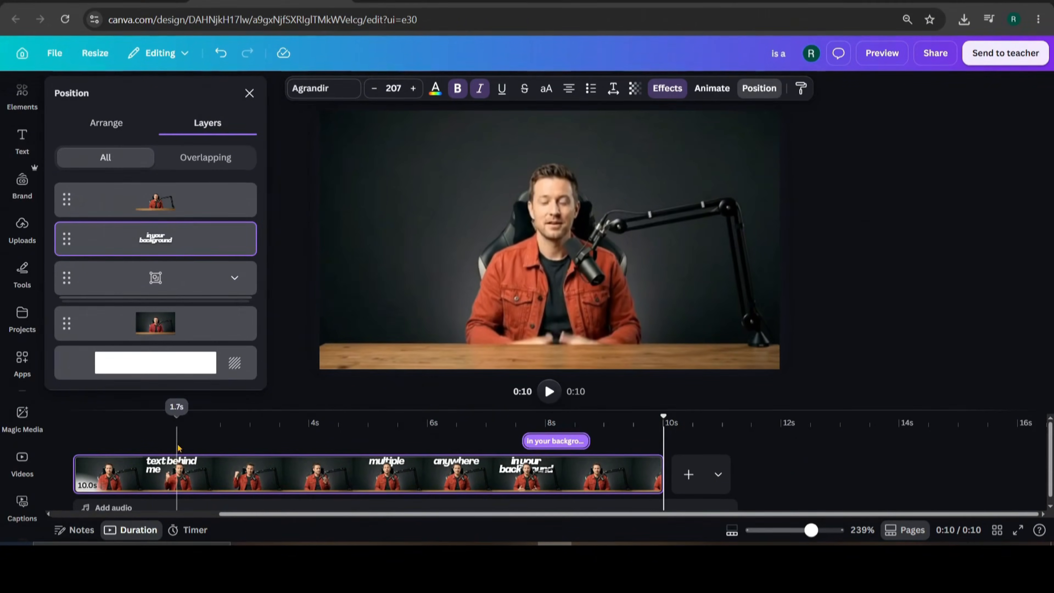
- Play the preview from the 'text behind me' moment through to 0:10 to check the captions
{"action": "left_click", "coordinate": [81, 490]}
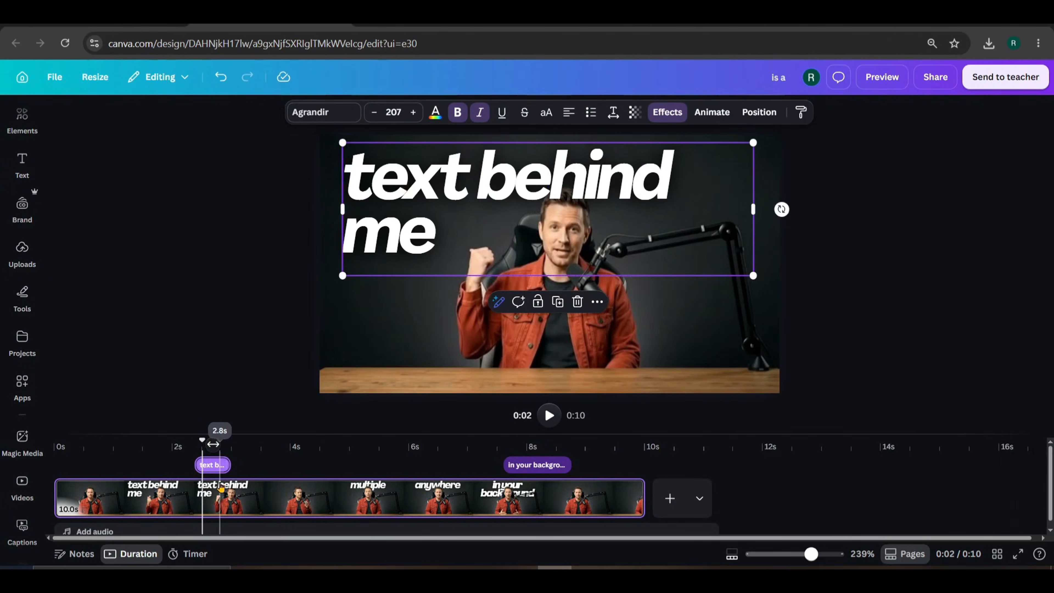
{"action": "scroll", "coordinate": [221, 487], "scroll_direction": "up", "scroll_amount": 2}
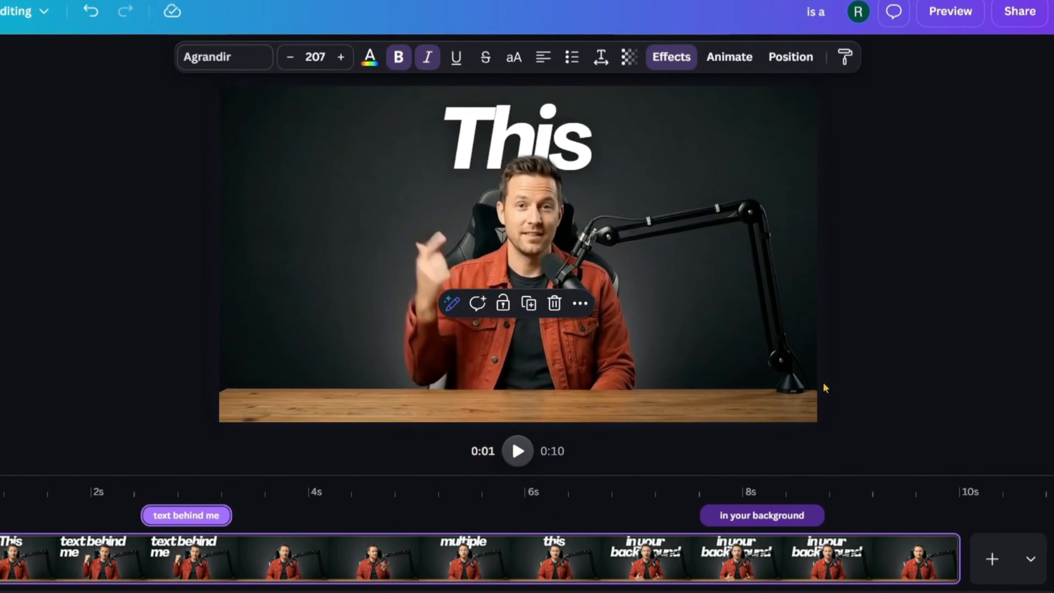
{"action": "key", "text": "space"}
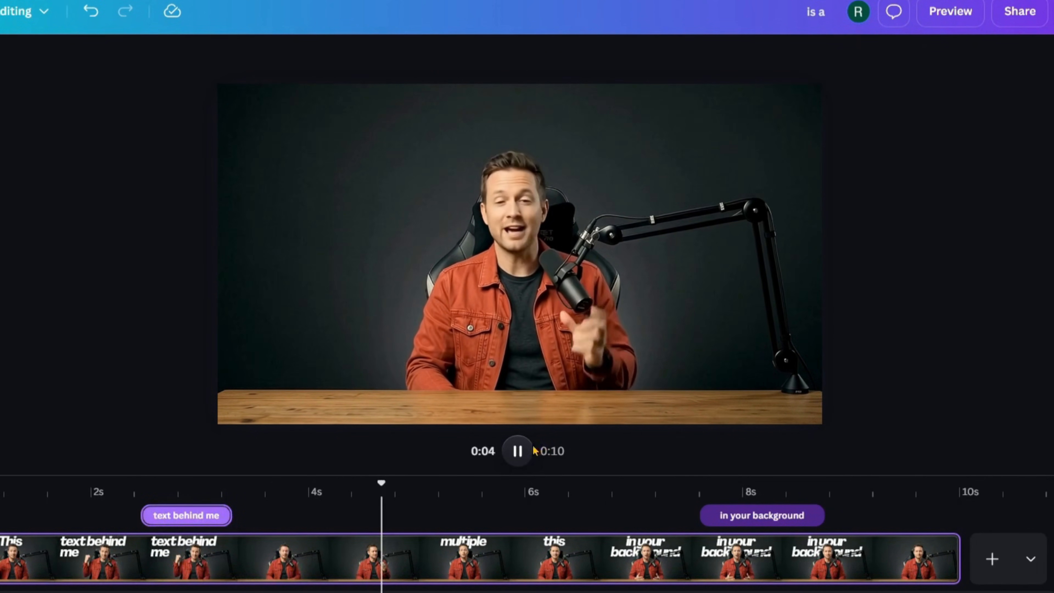
{"action": "left_click", "coordinate": [523, 452]}
{"action": "left_click", "coordinate": [522, 452]}
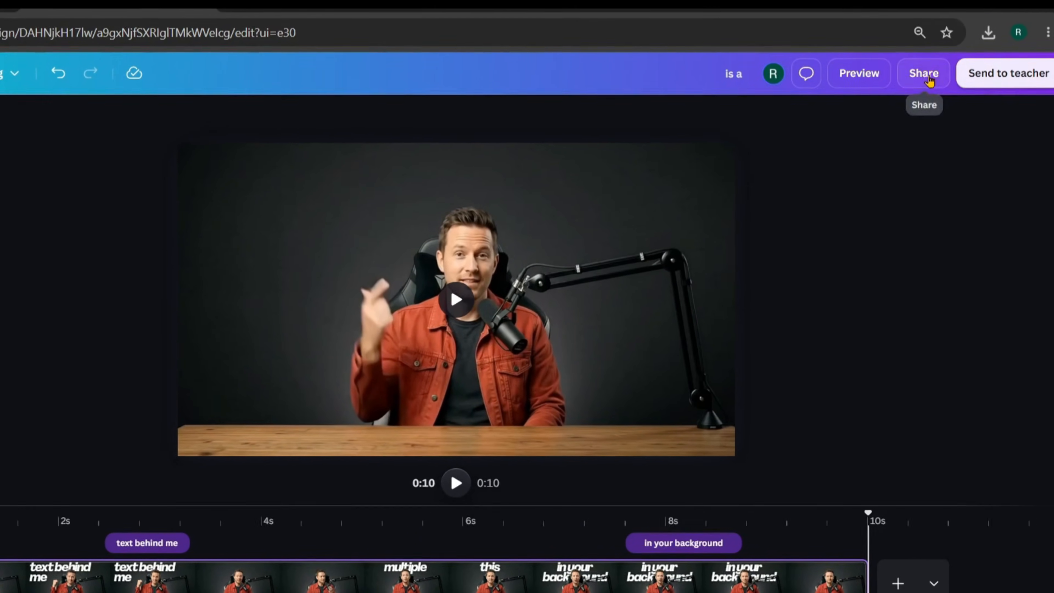
- Download the finished design as a 1080p MP4 video
{"action": "left_click", "coordinate": [1020, 11]}
{"action": "left_click", "coordinate": [791, 429]}
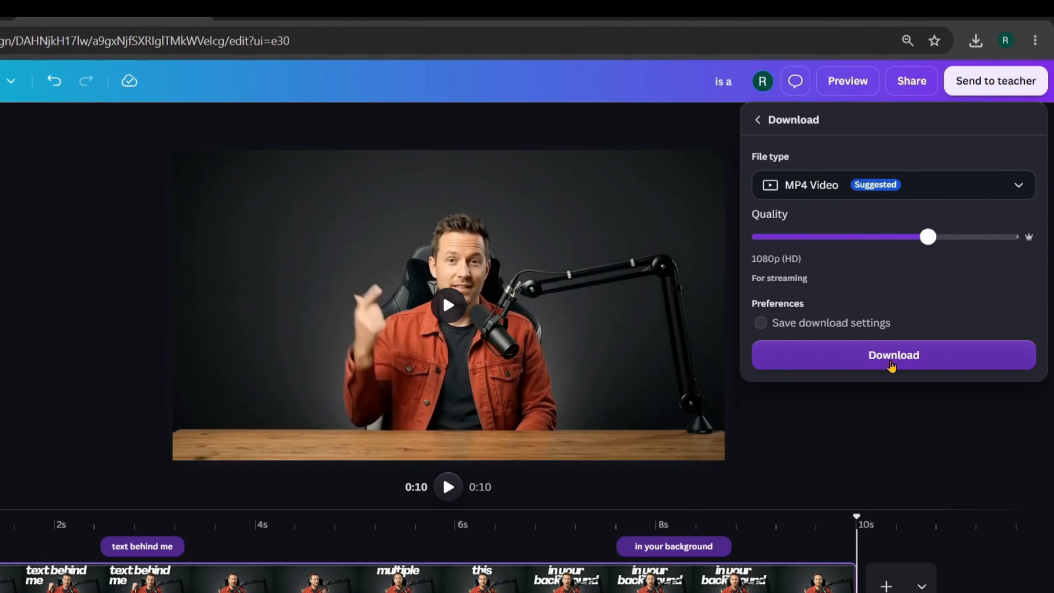
{"action": "left_click", "coordinate": [891, 358]}
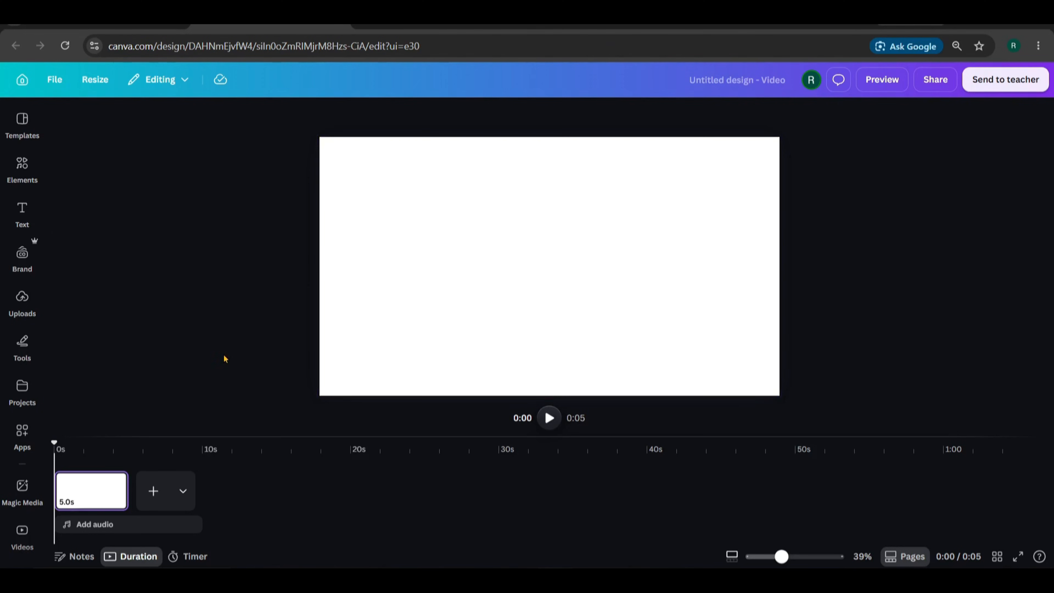
- Upload the exported 'is a.mp4' into Canva and add it to the page
{"action": "left_click", "coordinate": [22, 301]}
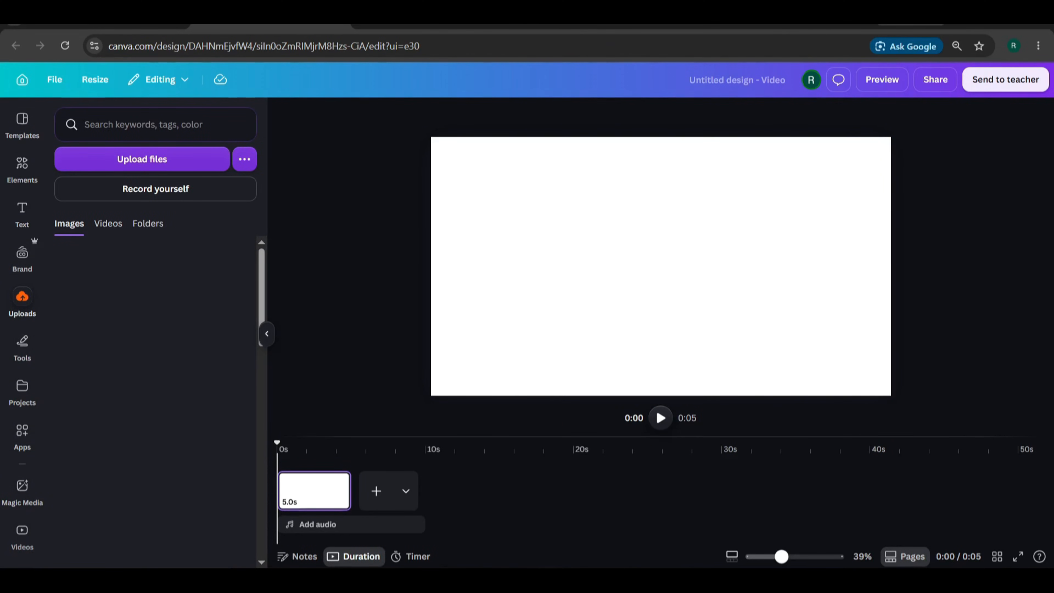
{"action": "left_click", "coordinate": [265, 582]}
{"action": "left_click_drag", "start_coordinate": [643, 159], "coordinate": [144, 386]}
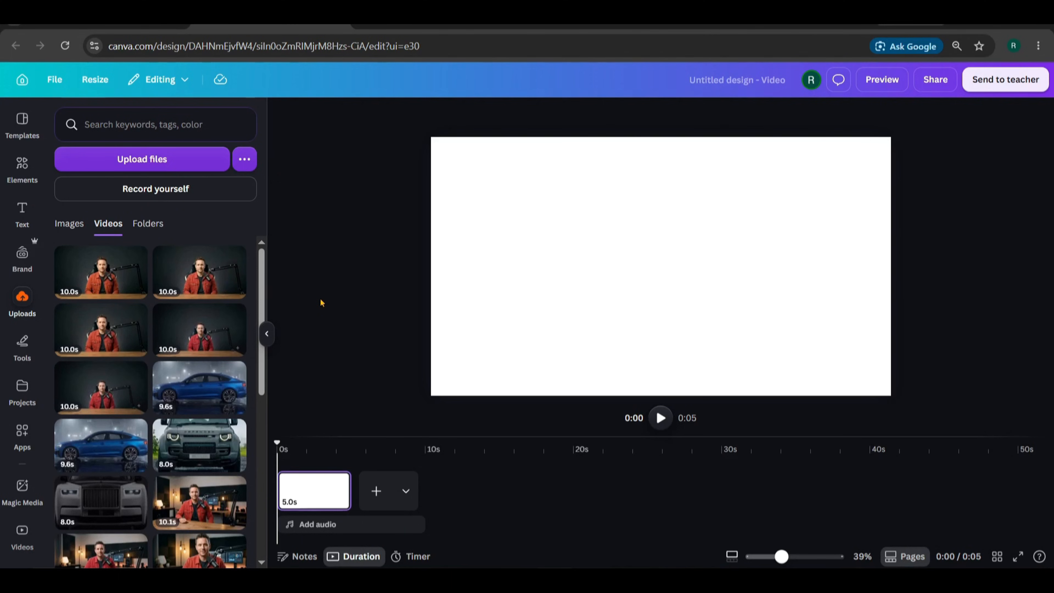
{"action": "left_click", "coordinate": [95, 269]}
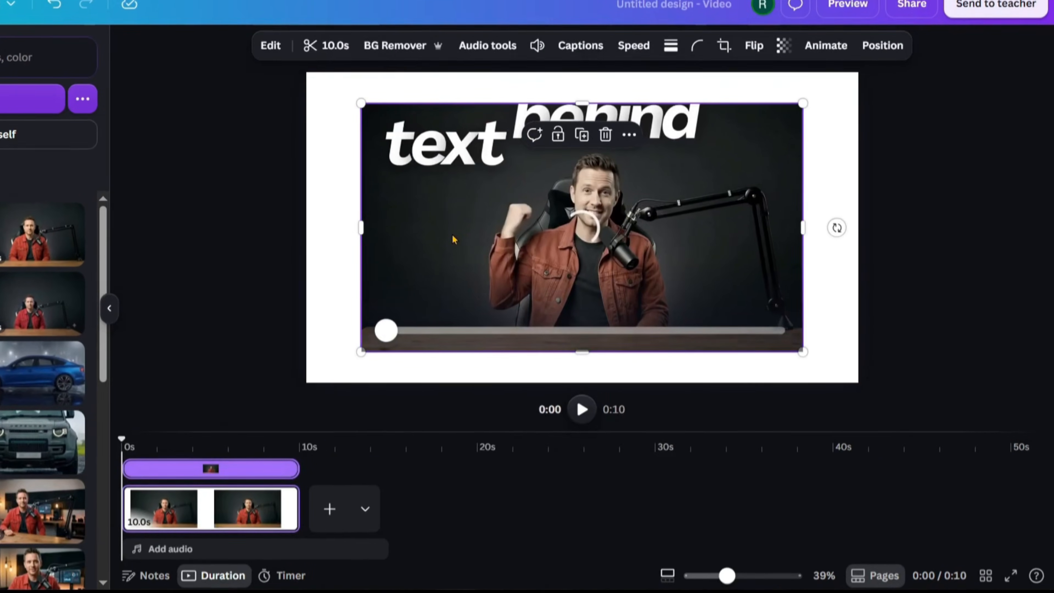
- Set the clip as the page background, then add a second page with a presenter video
{"action": "right_click", "coordinate": [553, 275]}
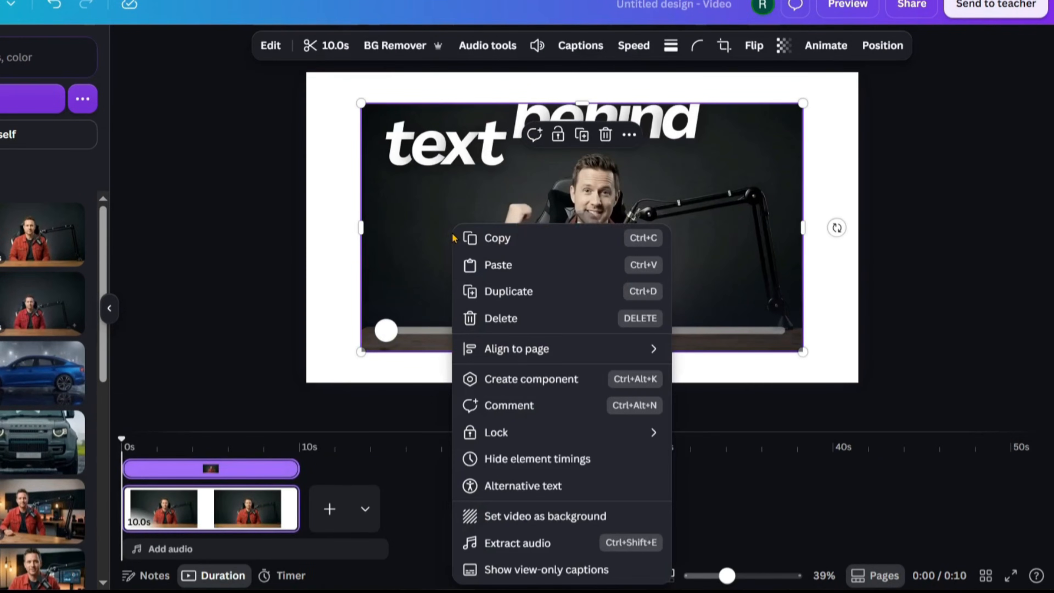
{"action": "left_click", "coordinate": [520, 517]}
{"action": "left_click", "coordinate": [329, 496]}
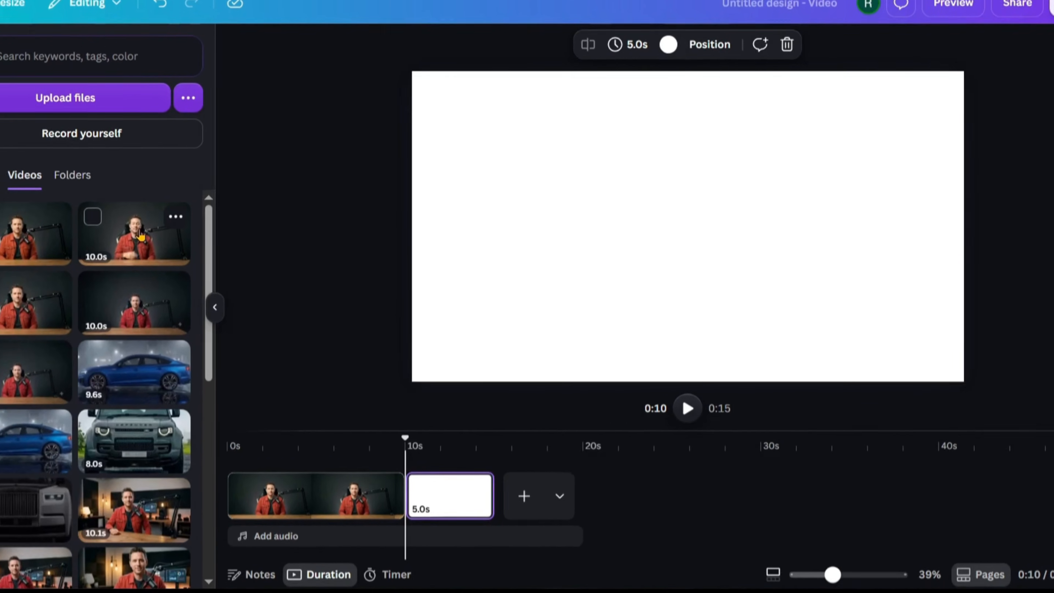
{"action": "left_click", "coordinate": [38, 253]}
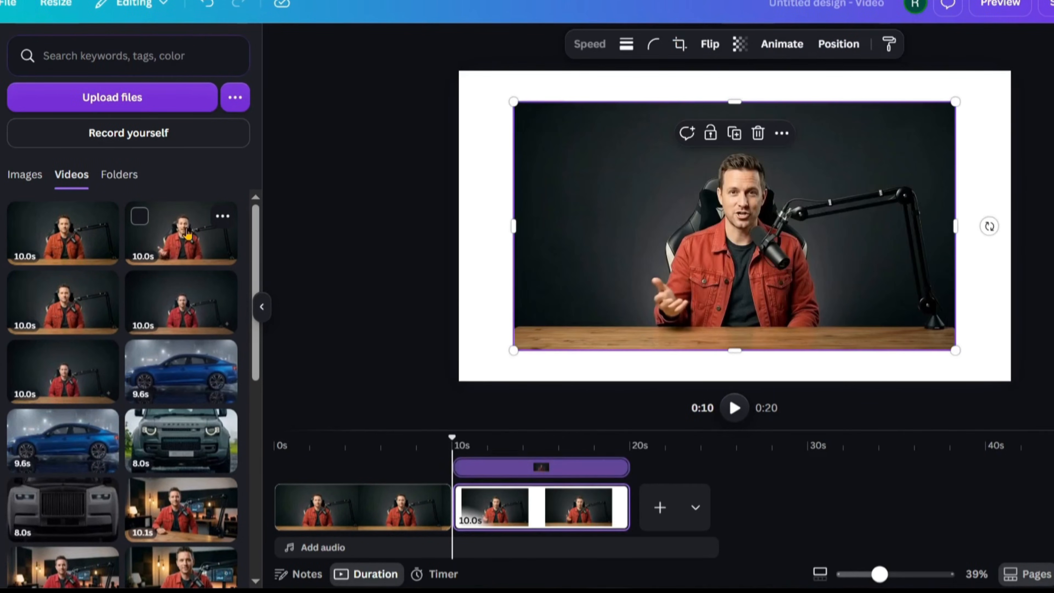
- Stretch the second page's presenter video corner to corner so it fills the 1920×1080 page
{"action": "left_click", "coordinate": [261, 307]}
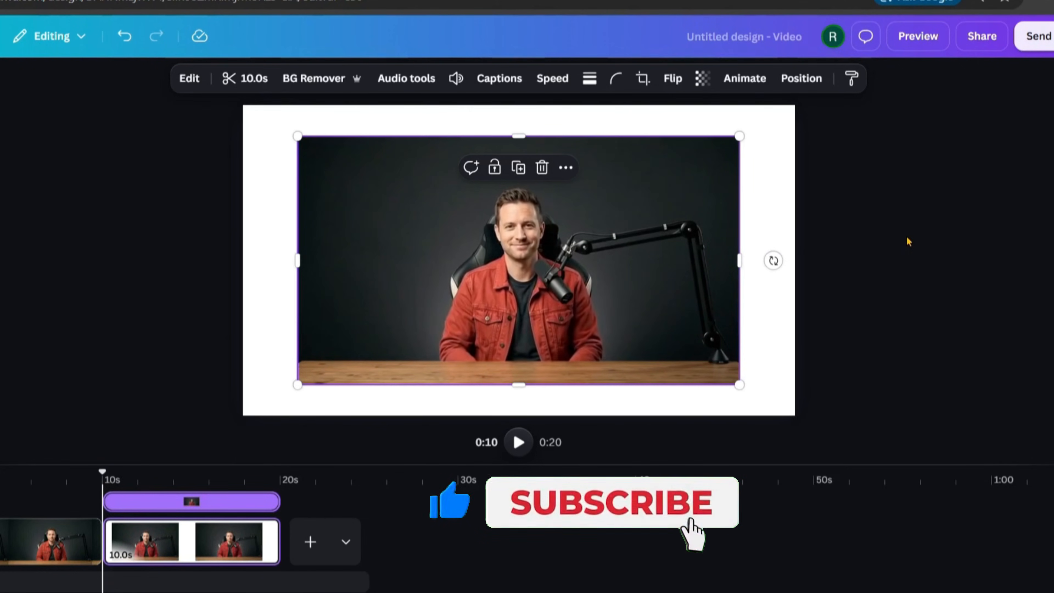
{"action": "mouse_move", "coordinate": [374, 217]}
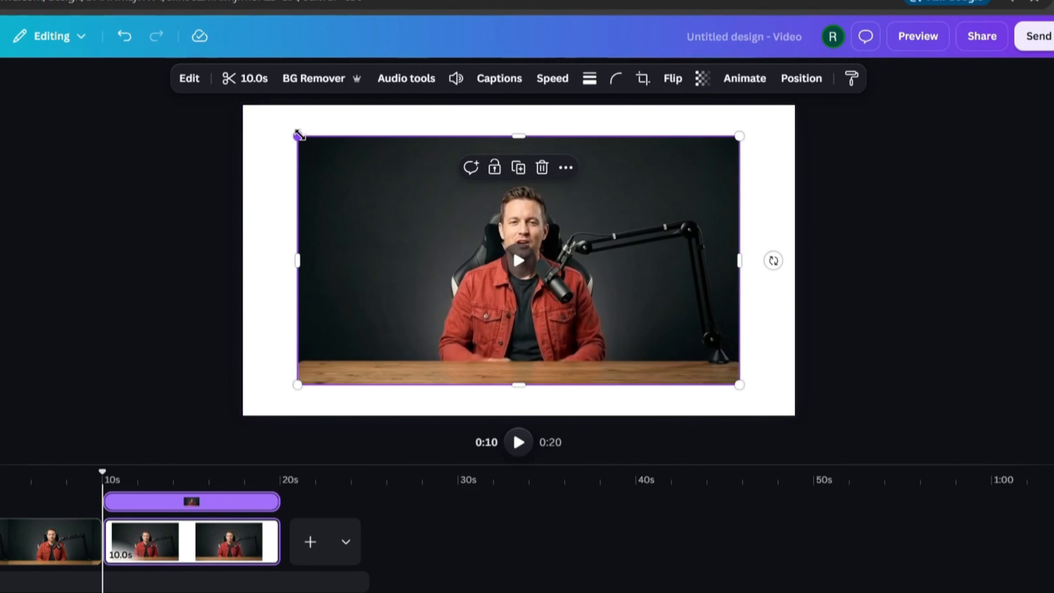
{"action": "left_click_drag", "start_coordinate": [298, 135], "coordinate": [239, 104]}
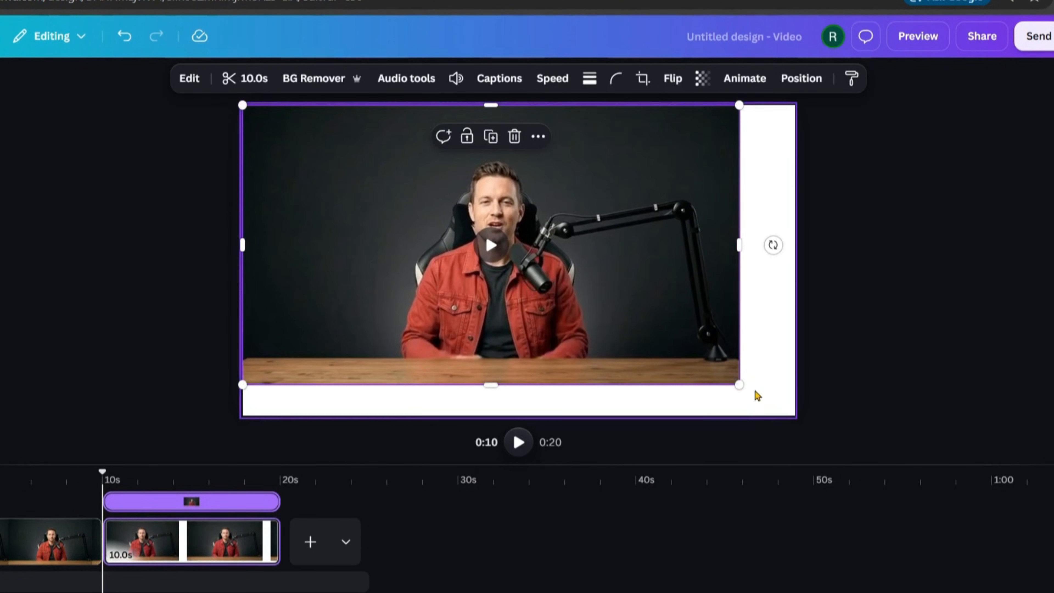
{"action": "left_click_drag", "start_coordinate": [739, 384], "coordinate": [797, 416]}
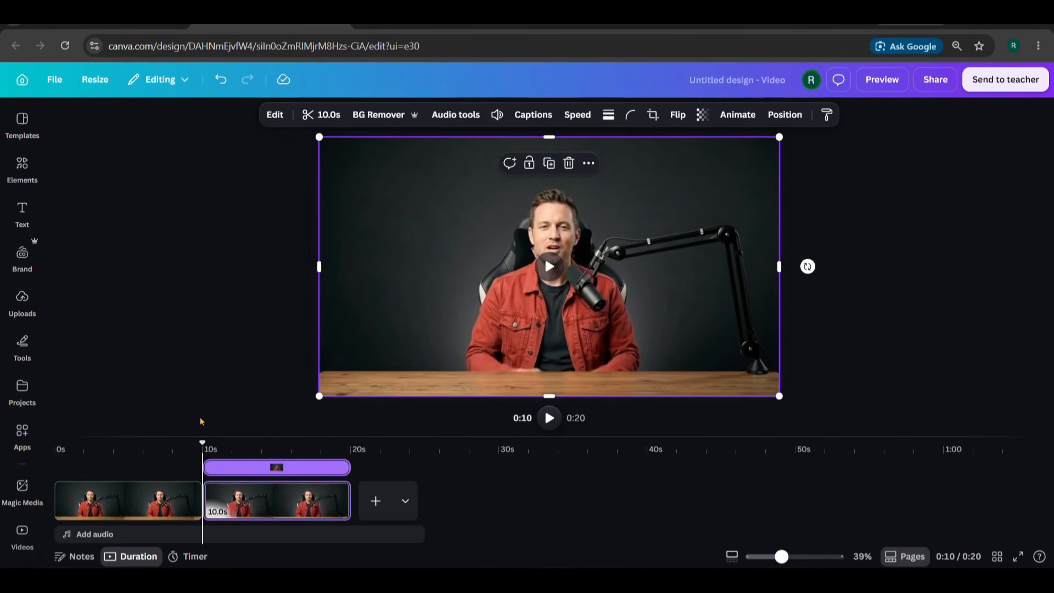
{"action": "left_click", "coordinate": [103, 454]}
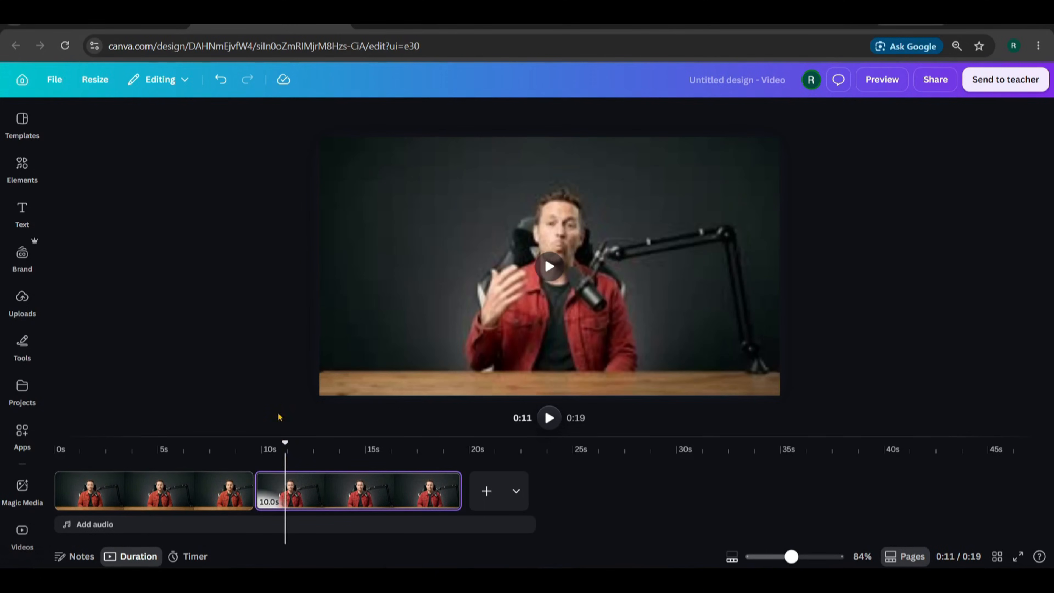
- Trim the first clip to 9.6 seconds and insert a blank page after it
{"action": "left_click_drag", "start_coordinate": [274, 501], "coordinate": [254, 508]}
{"action": "left_click", "coordinate": [279, 479]}
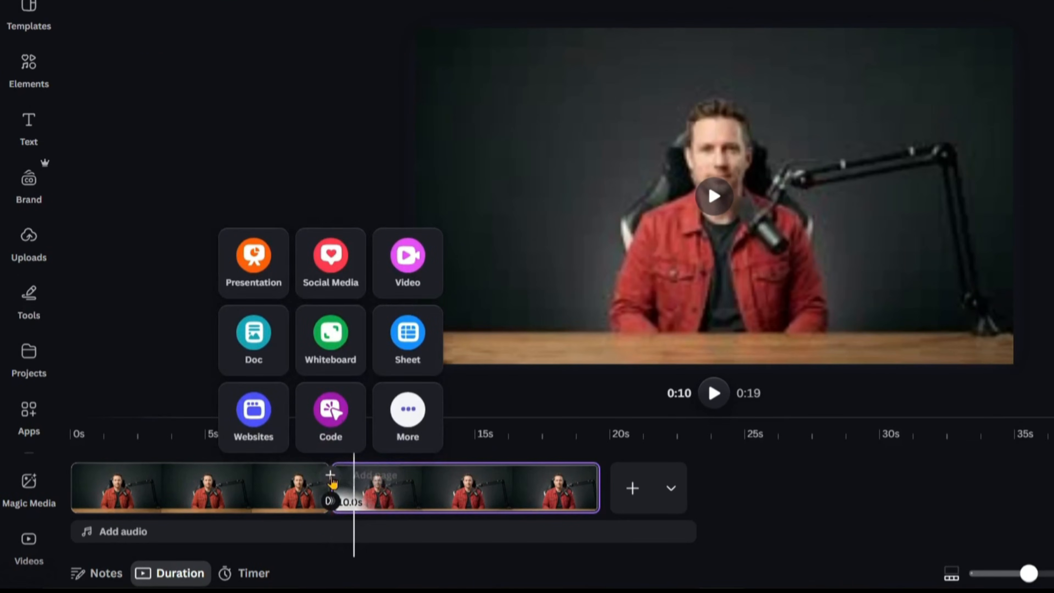
{"action": "left_click", "coordinate": [330, 476]}
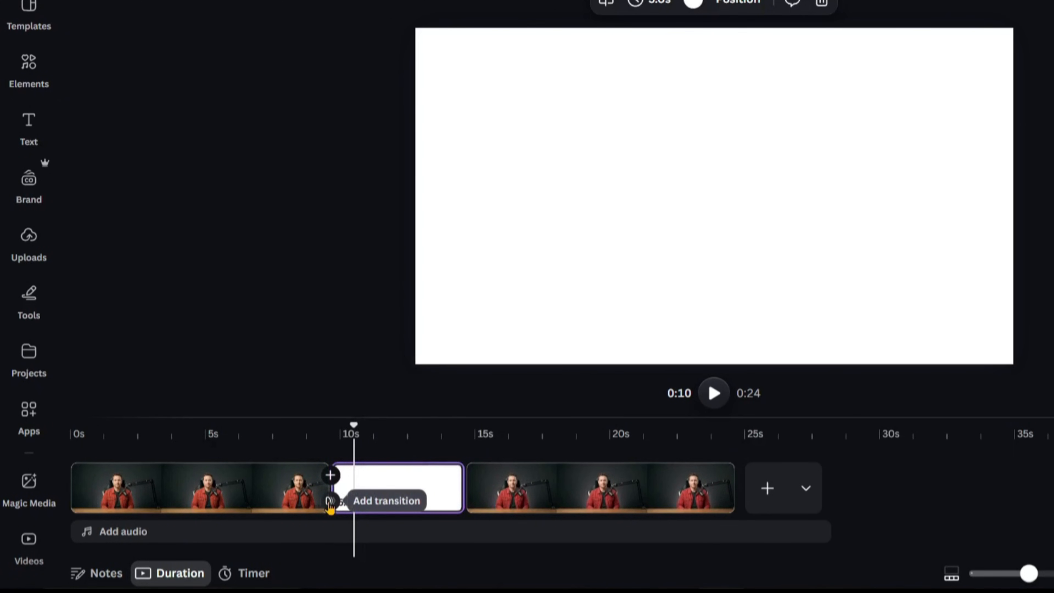
- Link the clips and the blank page with 0.5-second Match & Move transitions
{"action": "left_click", "coordinate": [329, 503]}
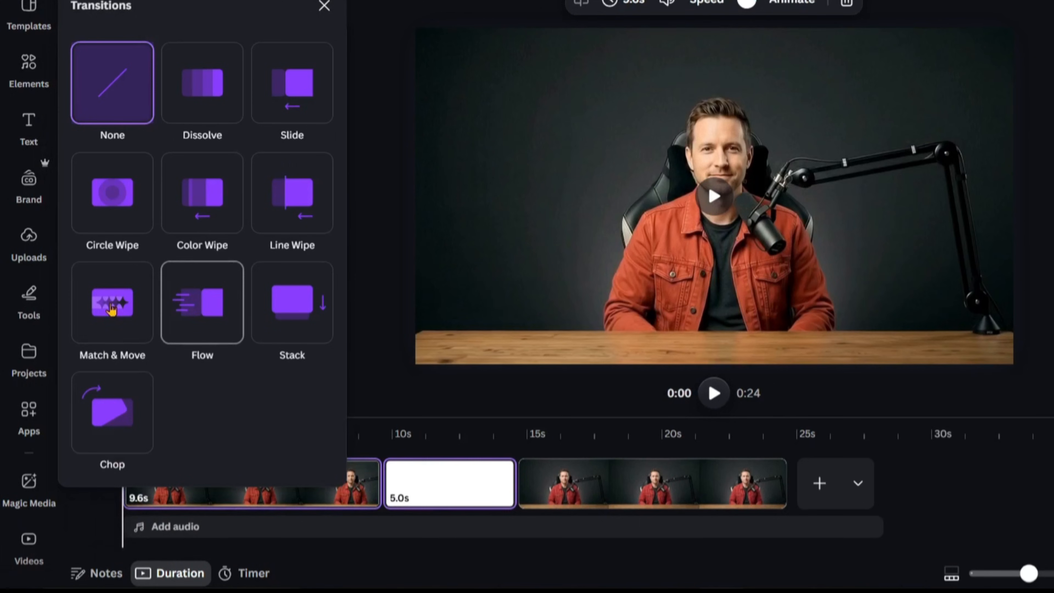
{"action": "left_click", "coordinate": [97, 305]}
{"action": "scroll", "coordinate": [236, 358], "scroll_direction": "down", "scroll_amount": 1}
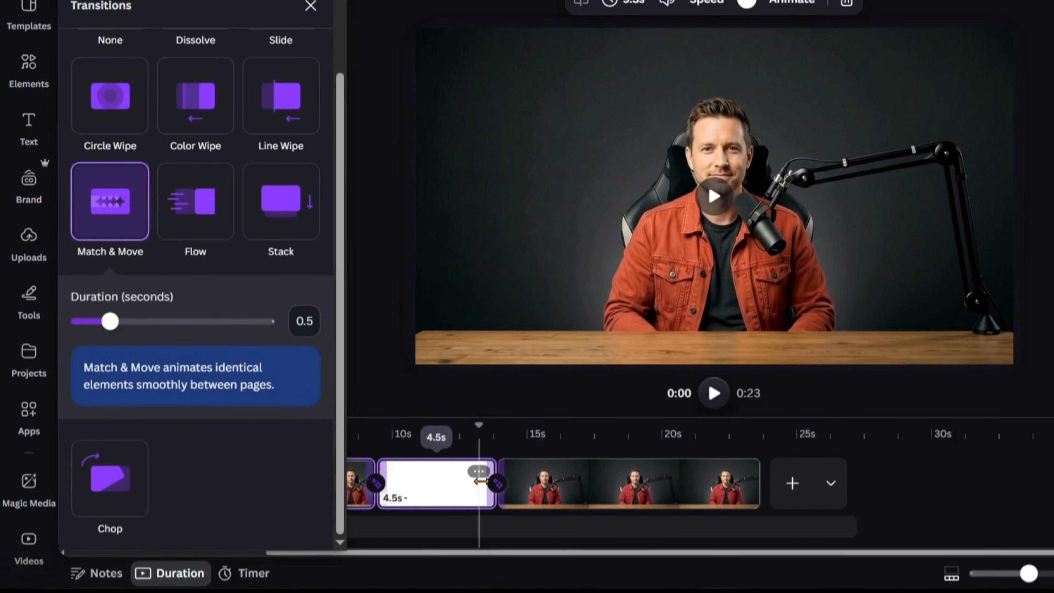
{"action": "left_click", "coordinate": [375, 358]}
{"action": "scroll", "coordinate": [387, 496], "scroll_direction": "up", "scroll_amount": 1}
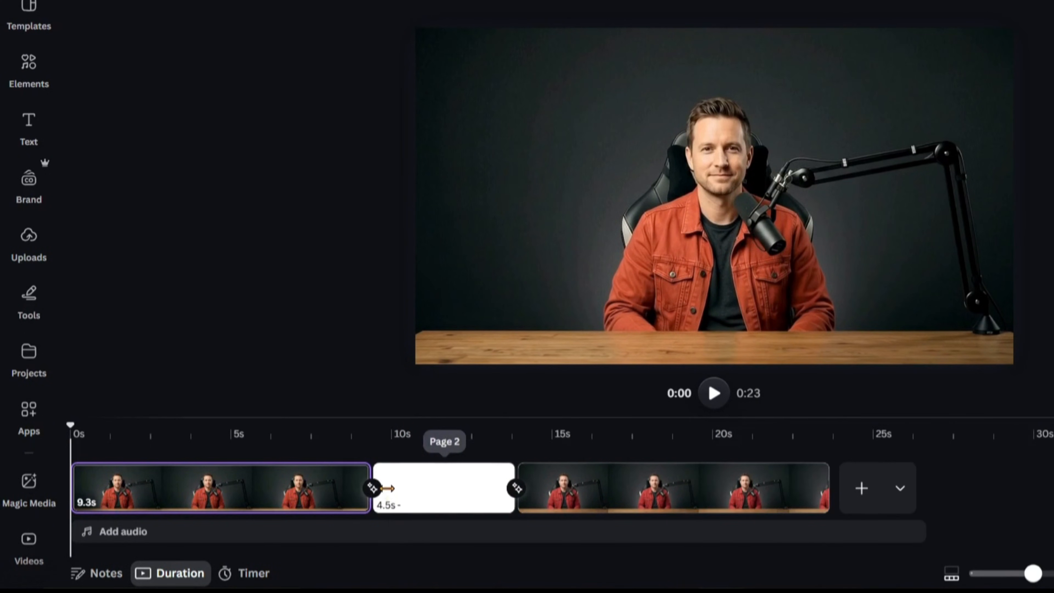
{"action": "scroll", "coordinate": [442, 495], "scroll_direction": "up", "scroll_amount": 1}
{"action": "scroll", "coordinate": [537, 495], "scroll_direction": "up", "scroll_amount": 1}
{"action": "scroll", "coordinate": [537, 494], "scroll_direction": "up", "scroll_amount": 2}
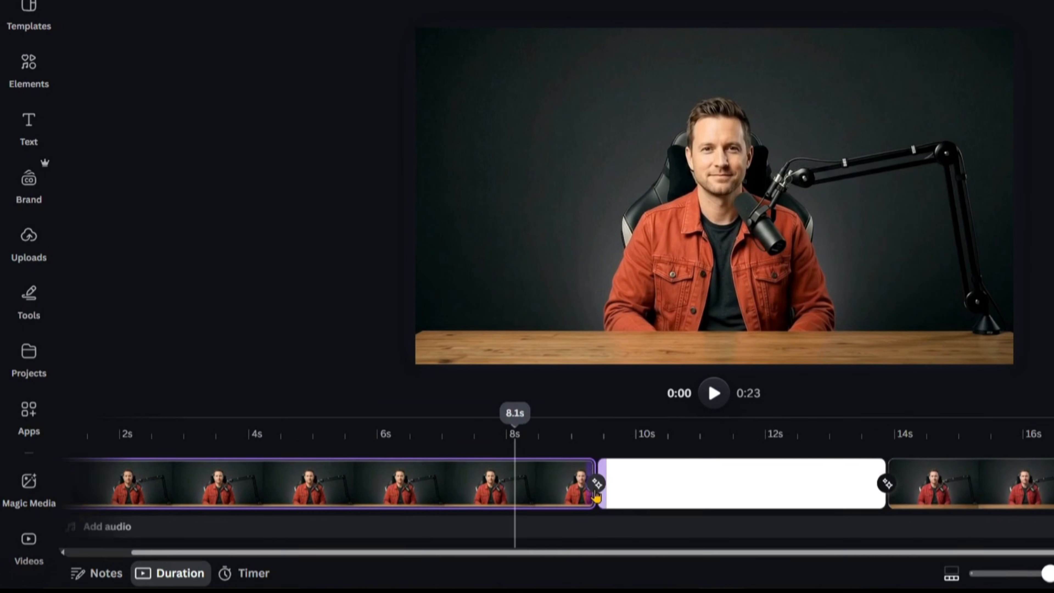
{"action": "scroll", "coordinate": [736, 496], "scroll_direction": "up", "scroll_amount": 1}
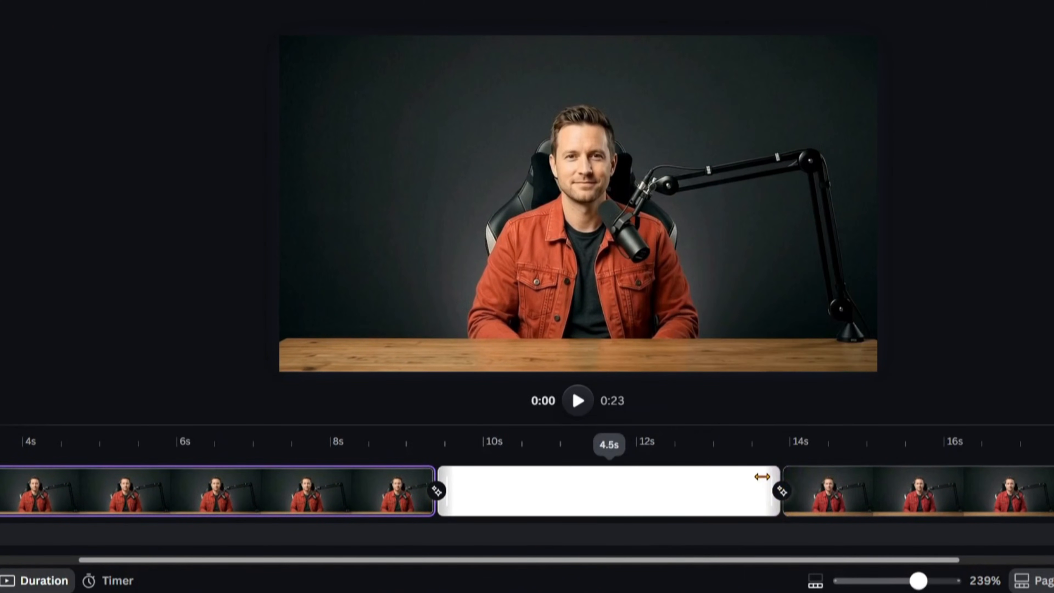
- Trim the blank white page from 4.5 seconds down to about 0.4 seconds
{"action": "left_click_drag", "start_coordinate": [761, 476], "coordinate": [454, 478]}
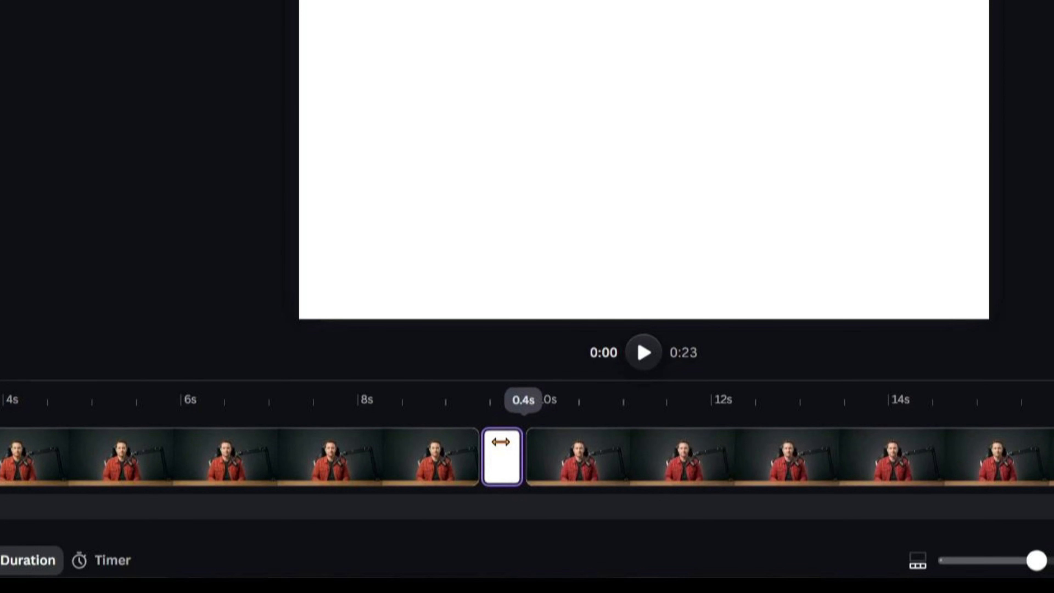
{"action": "left_click_drag", "start_coordinate": [501, 441], "coordinate": [505, 443]}
{"action": "scroll", "coordinate": [507, 483], "scroll_direction": "up", "scroll_amount": 3}
{"action": "scroll", "coordinate": [506, 480], "scroll_direction": "up", "scroll_amount": 2}
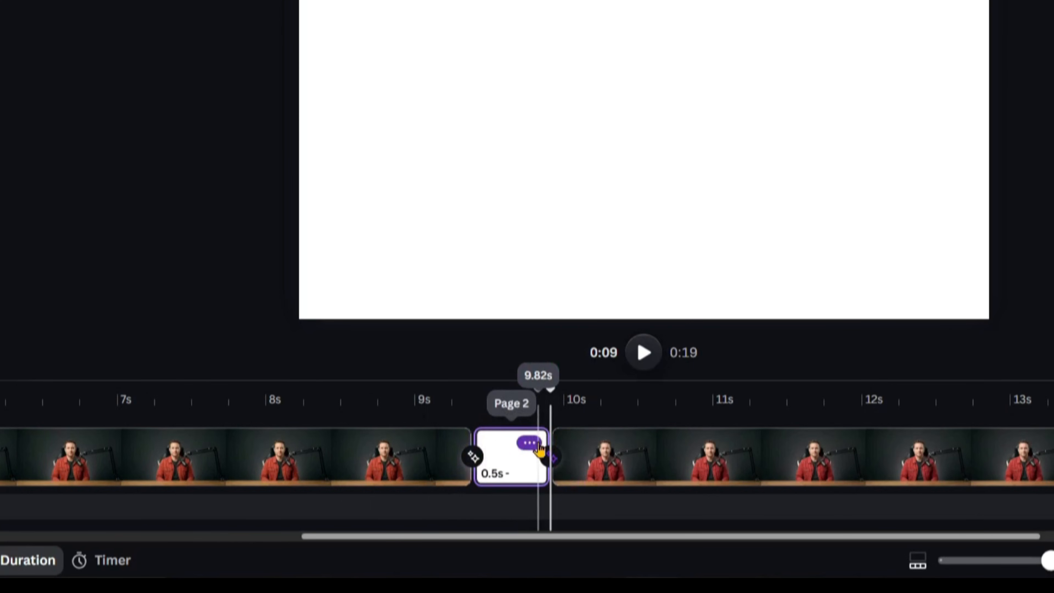
{"action": "left_click_drag", "start_coordinate": [529, 455], "coordinate": [510, 454]}
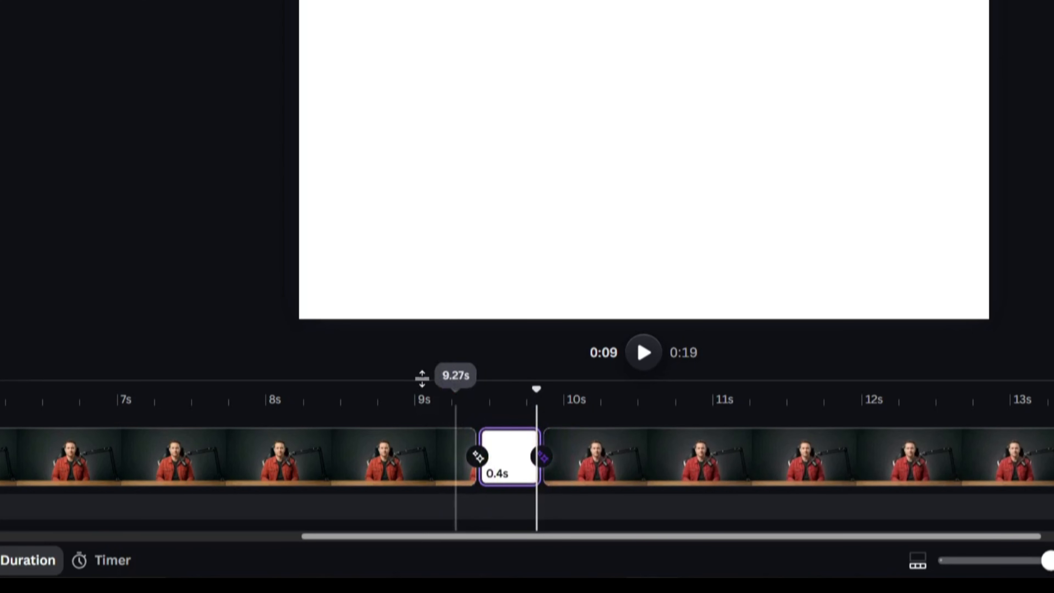
{"action": "left_click", "coordinate": [421, 402]}
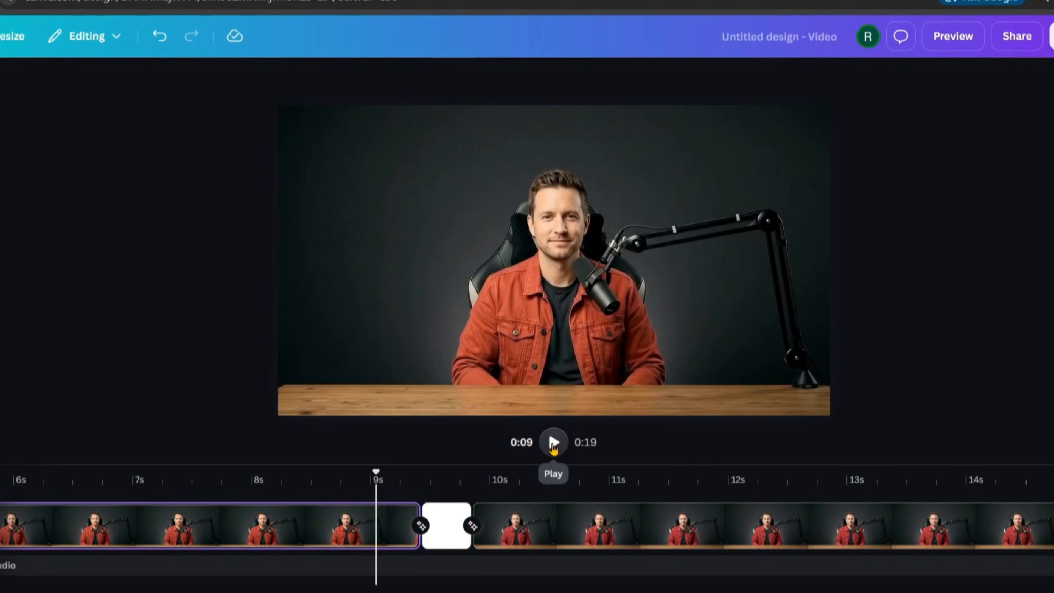
{"action": "left_click", "coordinate": [322, 477]}
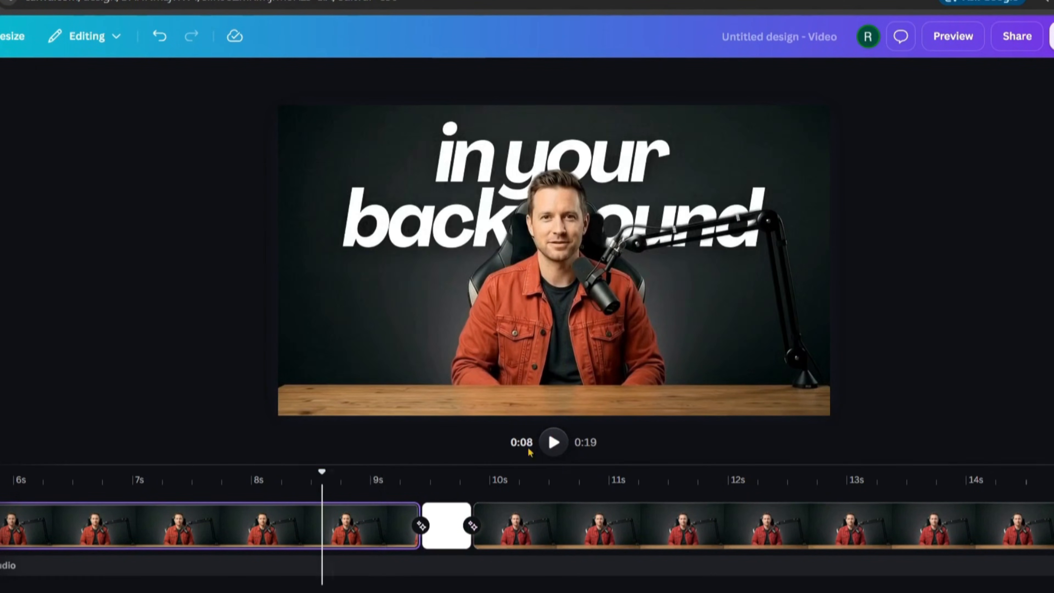
{"action": "left_click", "coordinate": [553, 442]}
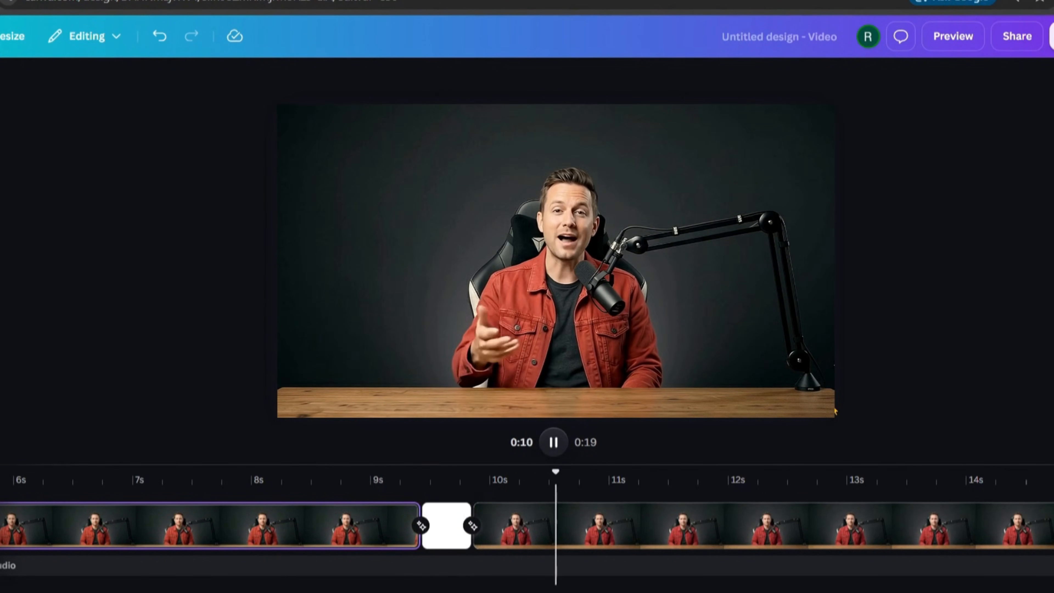
{"action": "left_click", "coordinate": [291, 478]}
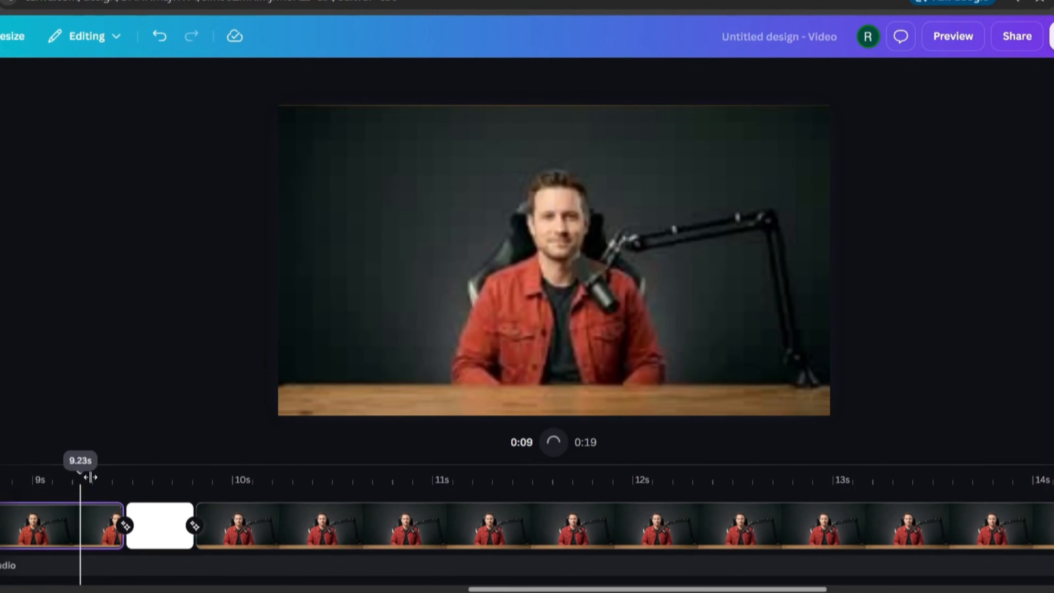
{"action": "left_click_drag", "start_coordinate": [89, 479], "coordinate": [409, 503]}
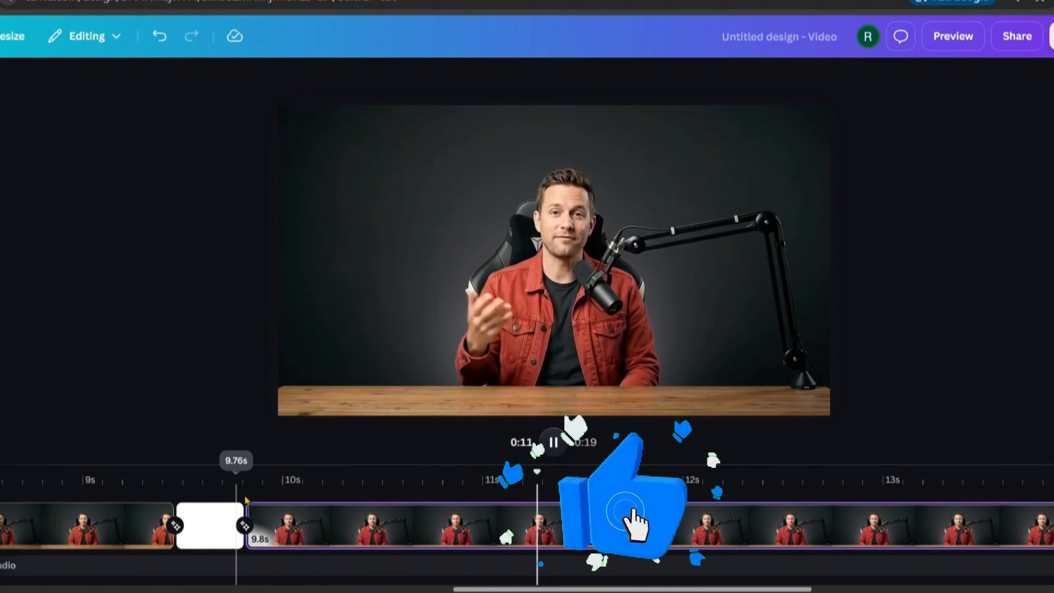
{"action": "key", "text": "space"}
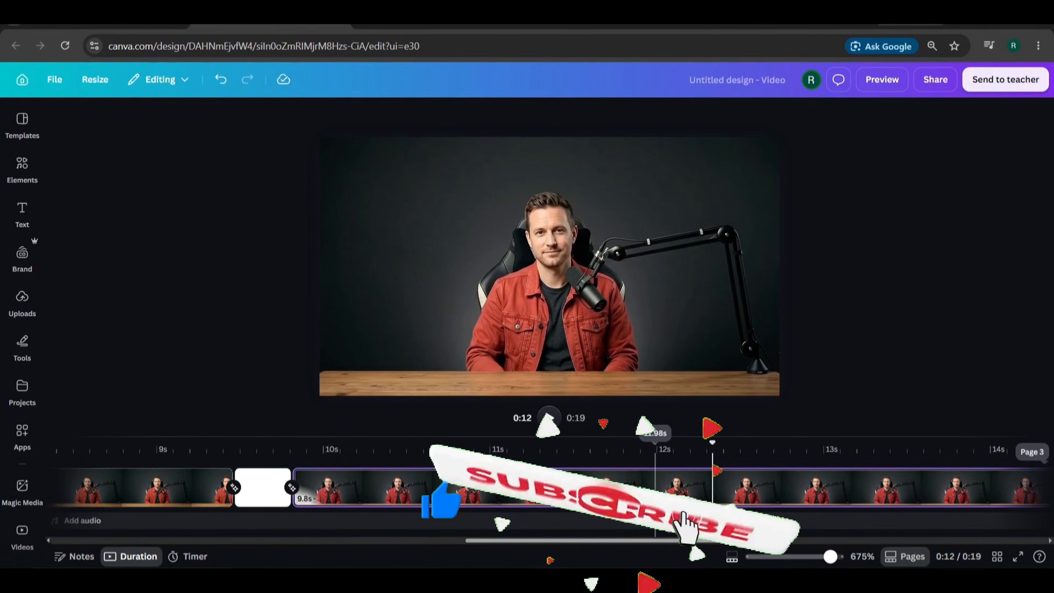
{"action": "scroll", "coordinate": [655, 494], "scroll_direction": "right", "scroll_amount": 5}
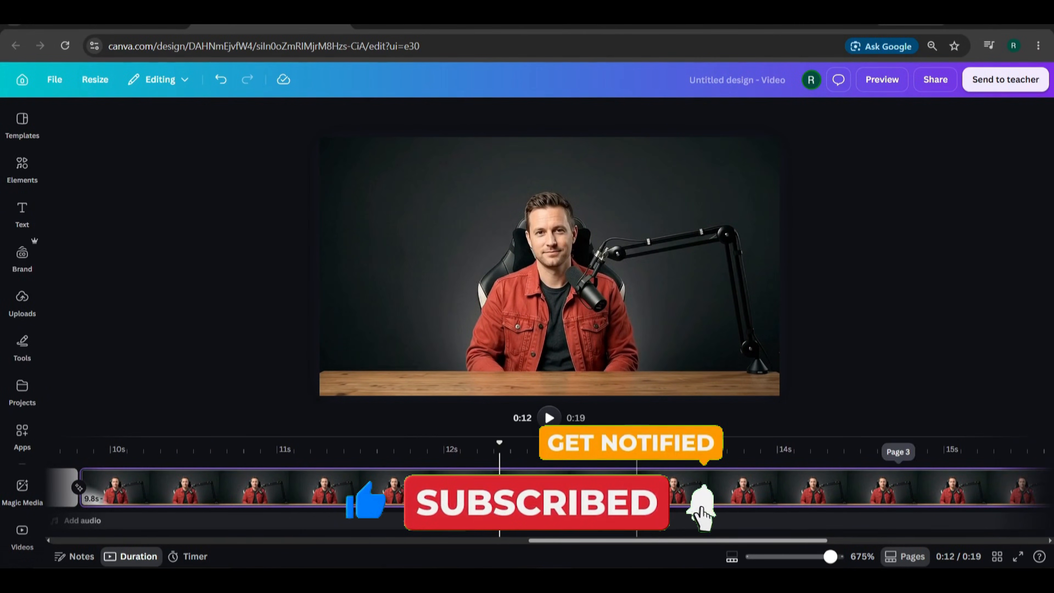
{"action": "scroll", "coordinate": [636, 483], "scroll_direction": "down", "scroll_amount": 5}
{"action": "key", "text": "space"}
{"action": "scroll", "coordinate": [539, 482], "scroll_direction": "right", "scroll_amount": 3}
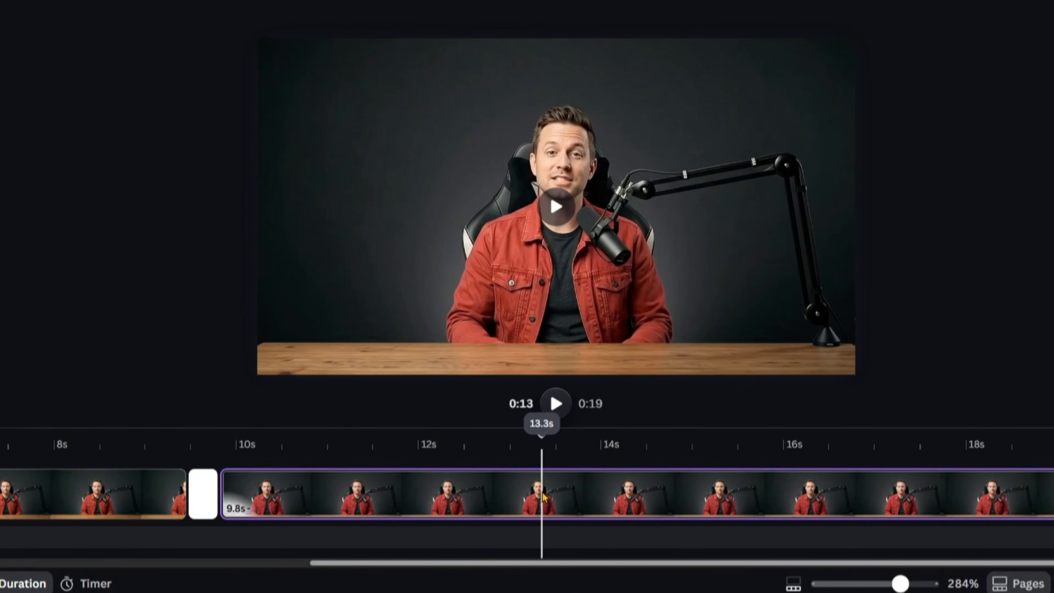
- Split the clip at 13.3 seconds, then enlarge and re-centre the new clip's presenter video
{"action": "key", "text": "s"}
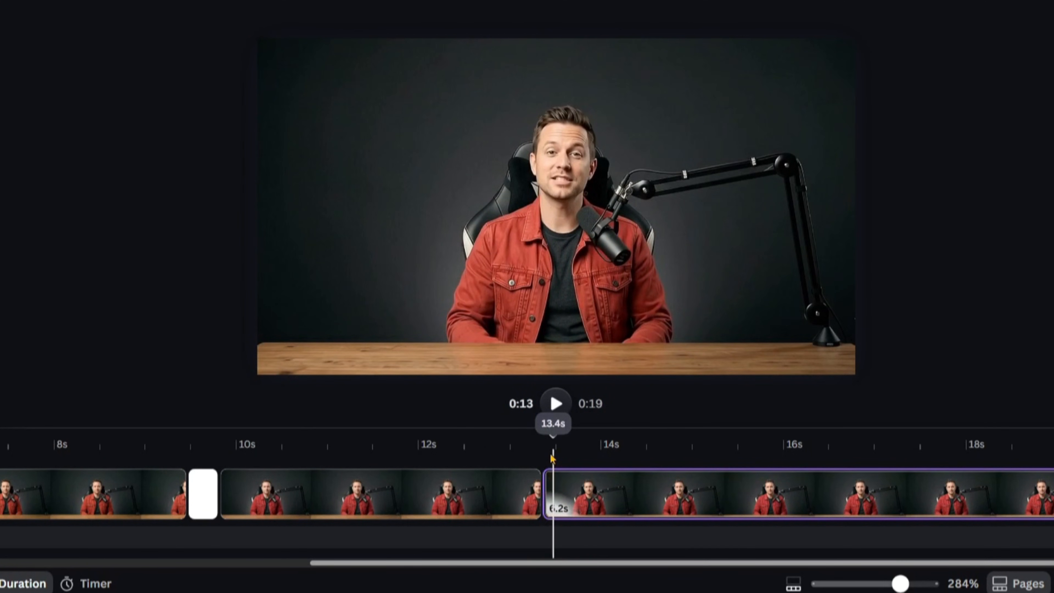
{"action": "left_click_drag", "start_coordinate": [547, 449], "coordinate": [560, 447]}
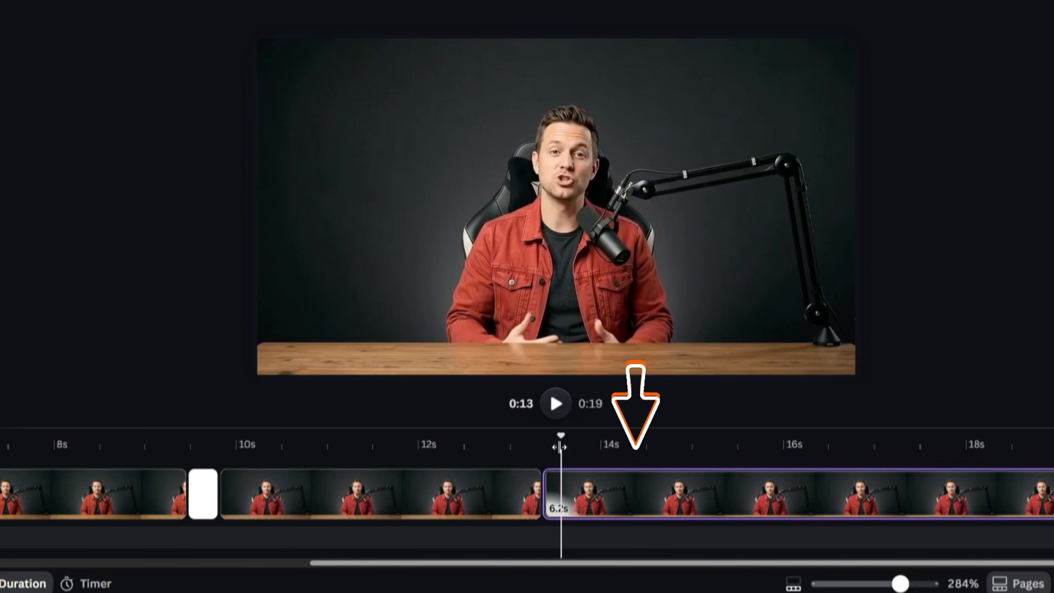
{"action": "left_click", "coordinate": [611, 332]}
{"action": "left_click_drag", "start_coordinate": [253, 373], "coordinate": [198, 415]}
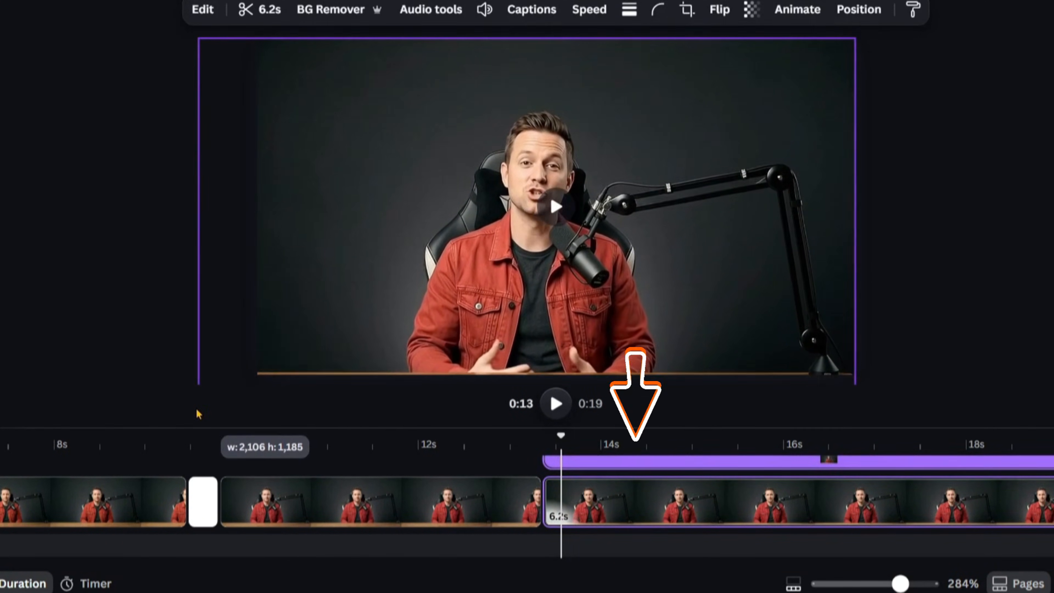
{"action": "left_click_drag", "start_coordinate": [449, 258], "coordinate": [467, 241]}
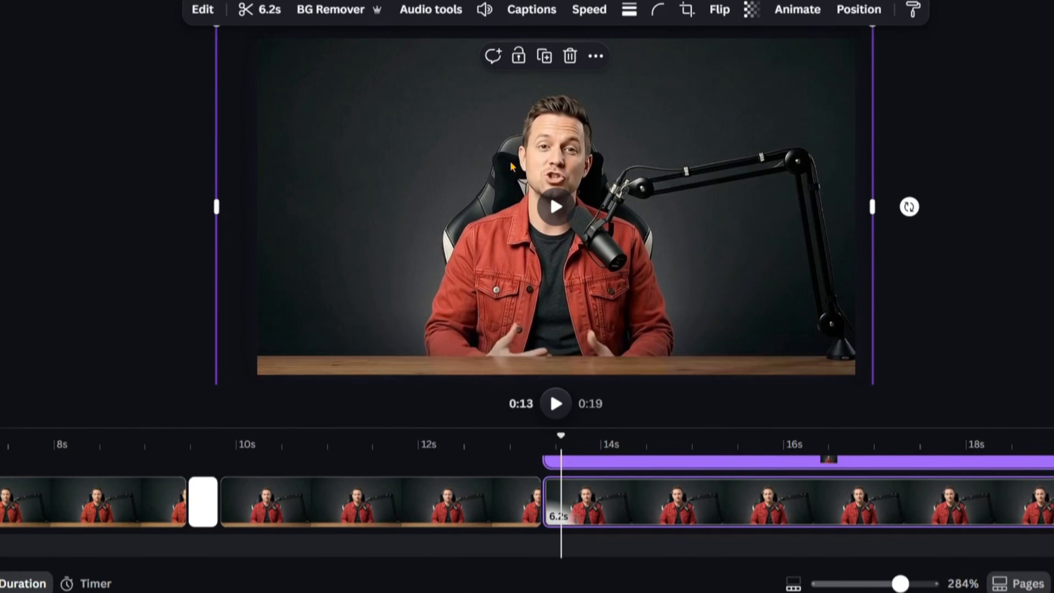
- Enlarge the presenter video further from its corners and centre it for a tighter zoom
{"action": "scroll", "coordinate": [1004, 210], "scroll_direction": "down", "scroll_amount": 3}
{"action": "left_click_drag", "start_coordinate": [352, 314], "coordinate": [310, 340]}
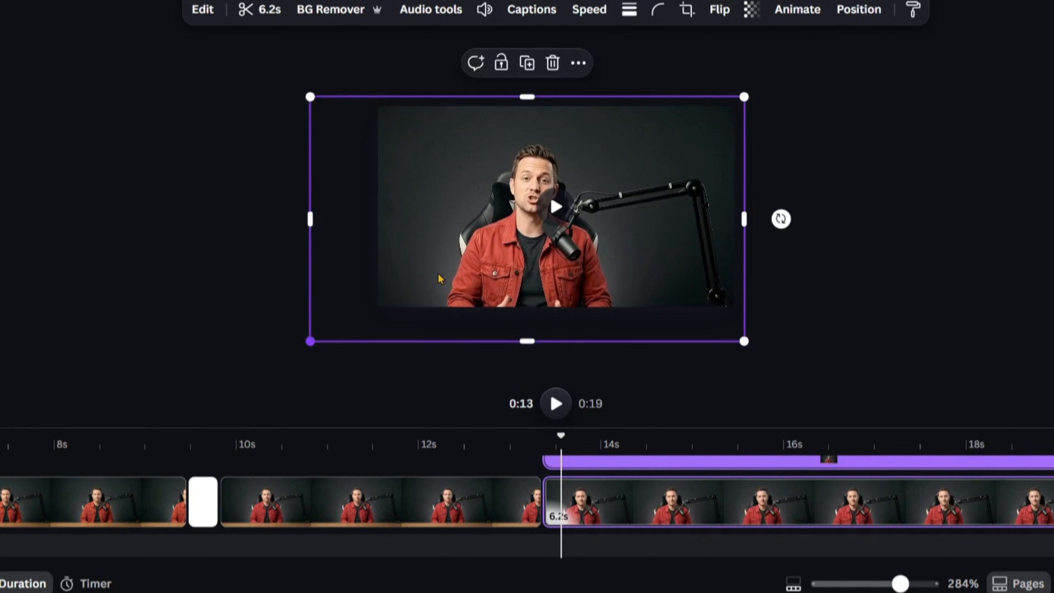
{"action": "left_click_drag", "start_coordinate": [440, 281], "coordinate": [476, 258]}
{"action": "left_click_drag", "start_coordinate": [435, 216], "coordinate": [464, 189]}
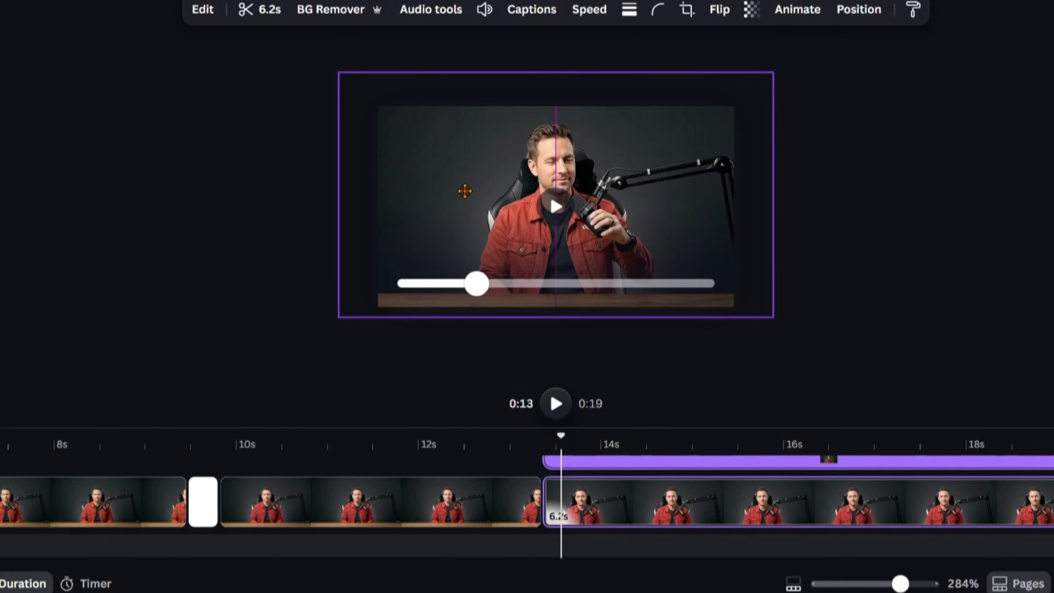
{"action": "left_click_drag", "start_coordinate": [343, 88], "coordinate": [359, 98]}
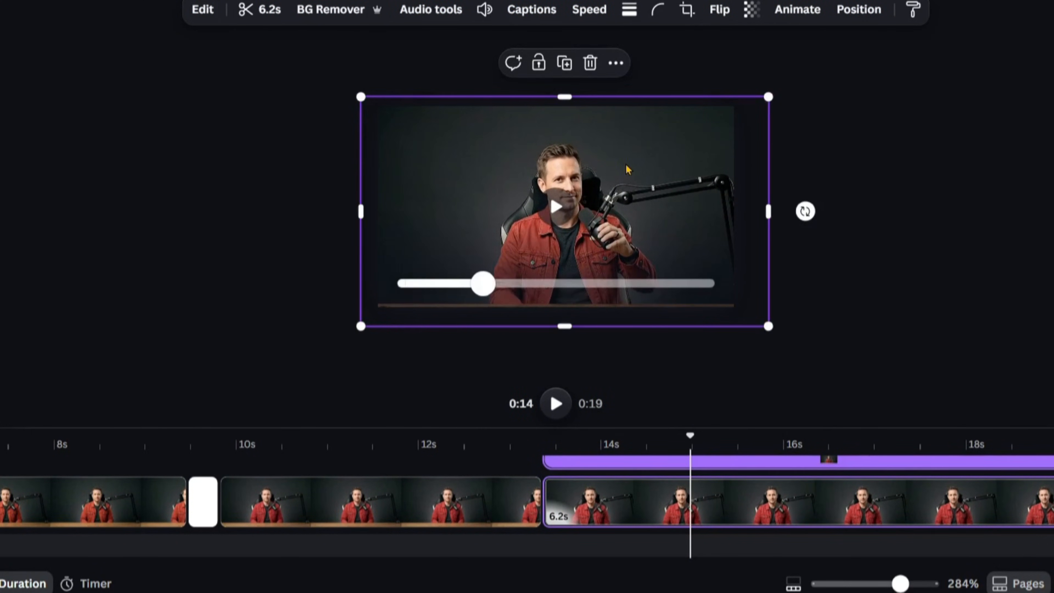
{"action": "left_click_drag", "start_coordinate": [621, 167], "coordinate": [613, 161]}
{"action": "left_click", "coordinate": [880, 250]}
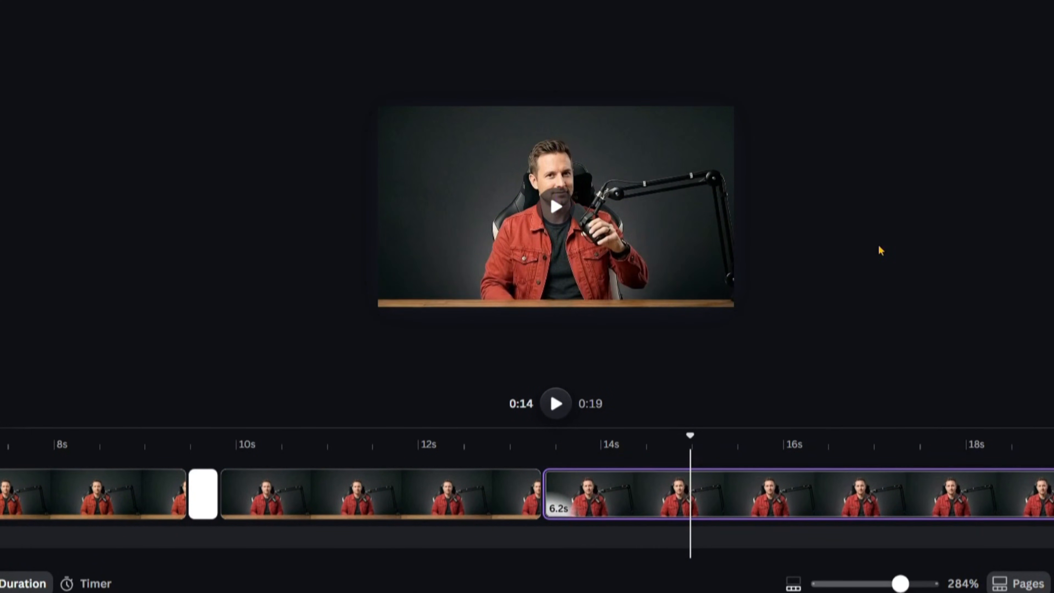
{"action": "left_click", "coordinate": [446, 455]}
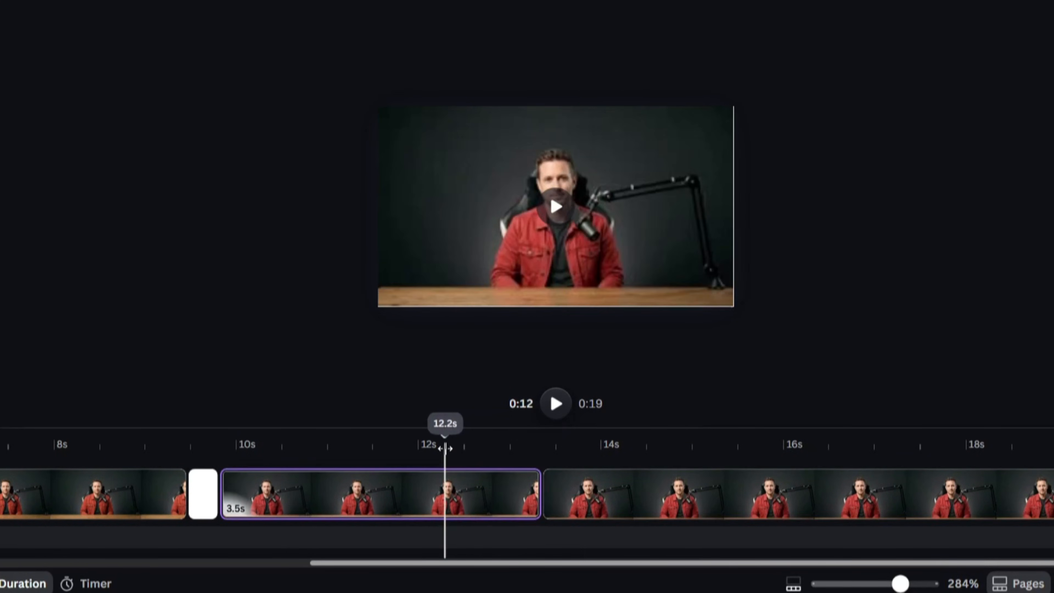
{"action": "key", "text": "space"}
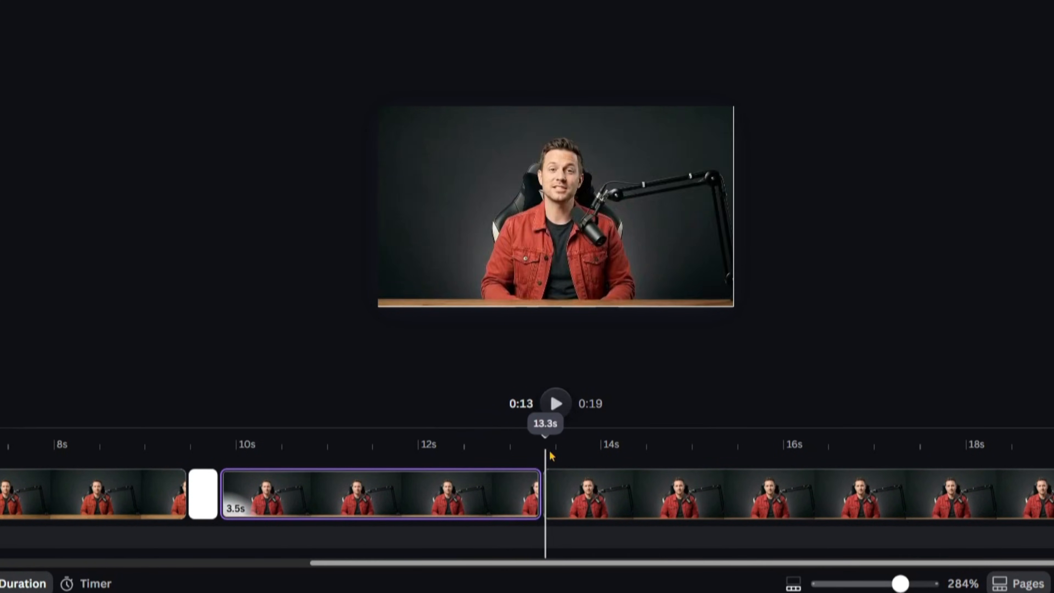
{"action": "left_click_drag", "start_coordinate": [577, 456], "coordinate": [724, 451]}
{"action": "scroll", "coordinate": [878, 212], "scroll_direction": "up", "scroll_amount": 5}
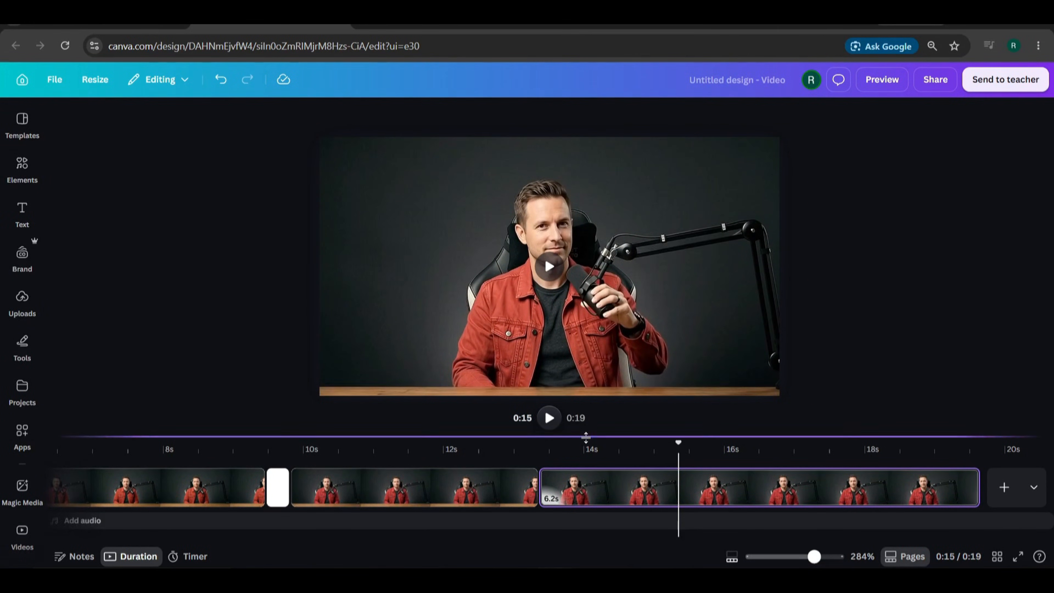
{"action": "left_click", "coordinate": [664, 461]}
{"action": "key", "text": "space"}
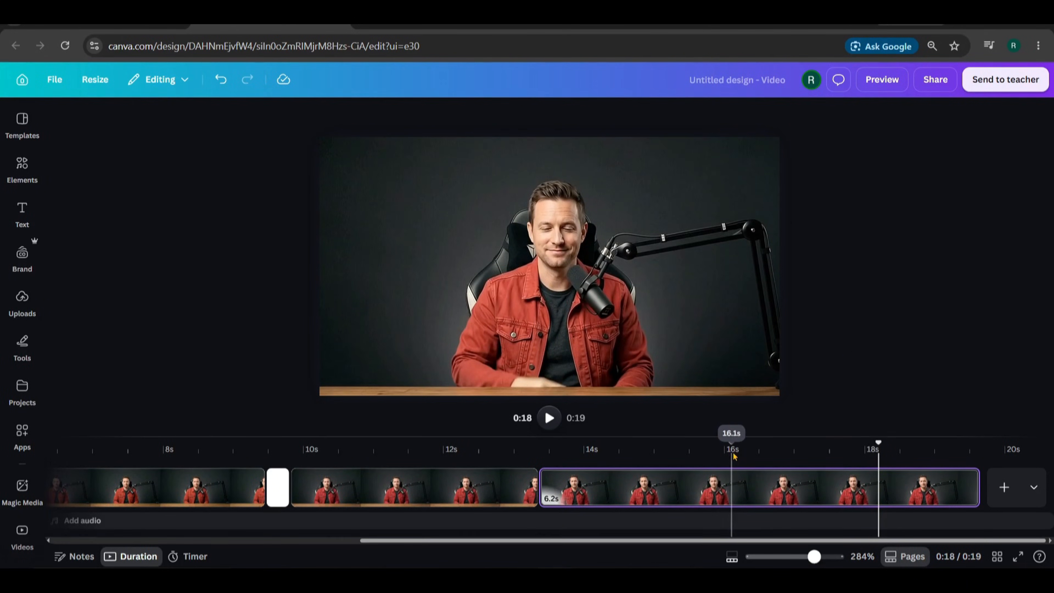
{"action": "left_click", "coordinate": [699, 457]}
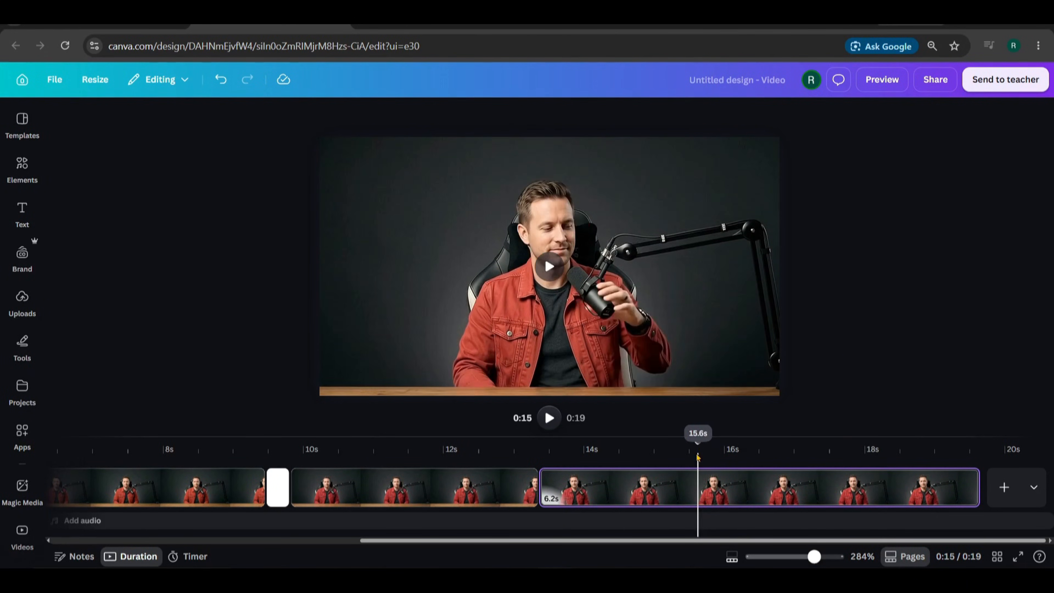
{"action": "left_click_drag", "start_coordinate": [696, 447], "coordinate": [776, 448]}
{"action": "key", "text": "space"}
{"action": "key", "text": "space"}
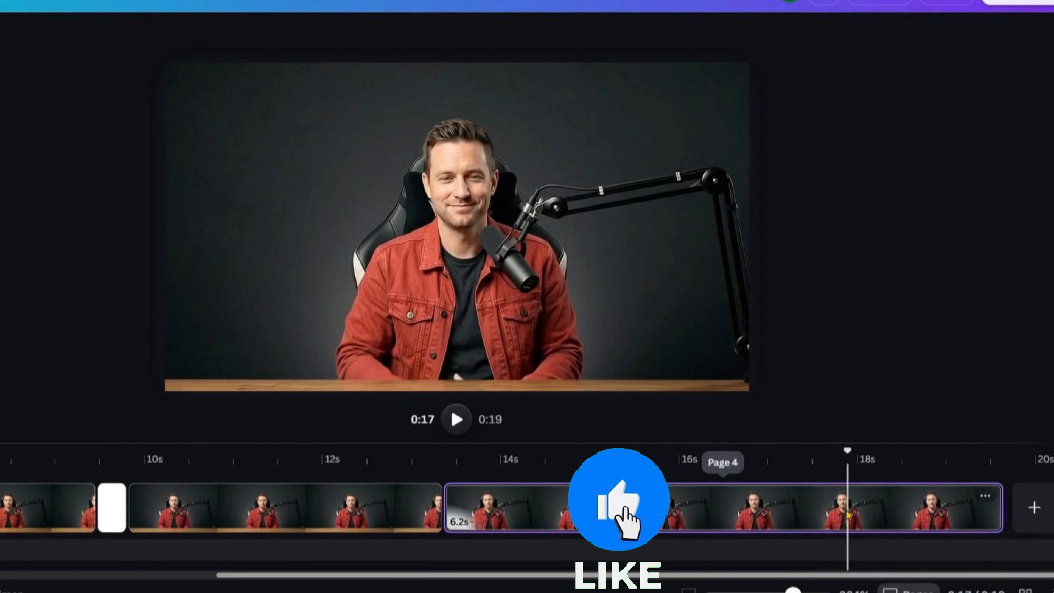
- Split the zoomed clip at about 18.1 seconds, isolating a 1.7-second end clip
{"action": "key", "text": "s"}
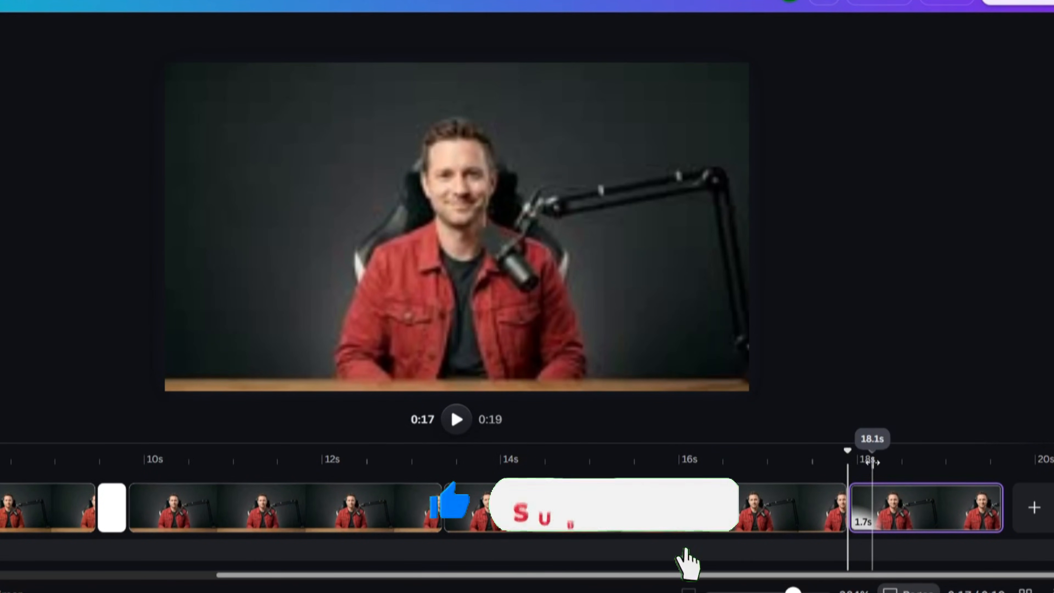
{"action": "left_click", "coordinate": [871, 462]}
{"action": "left_click", "coordinate": [887, 517]}
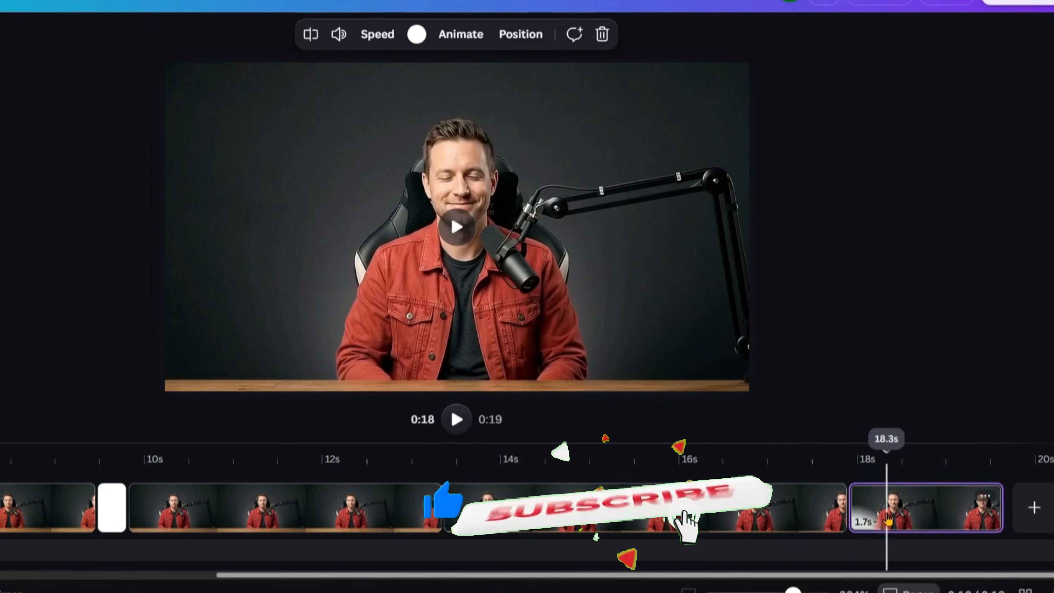
{"action": "left_click", "coordinate": [579, 370]}
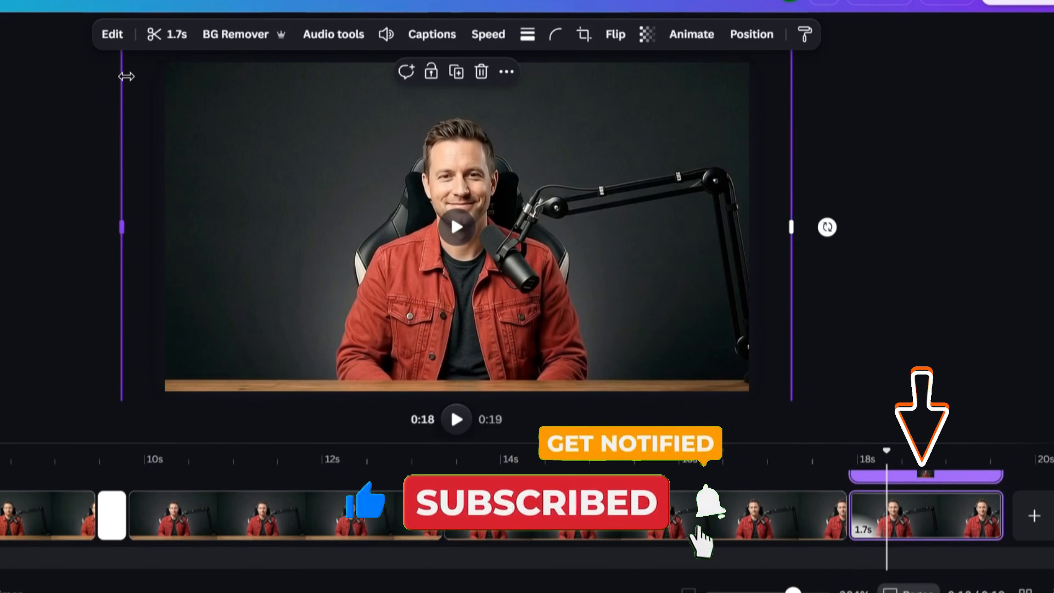
- Shrink that clip's video back to 1920×1080 and move it down to fill the page
{"action": "scroll", "coordinate": [882, 170], "scroll_direction": "down", "scroll_amount": 2}
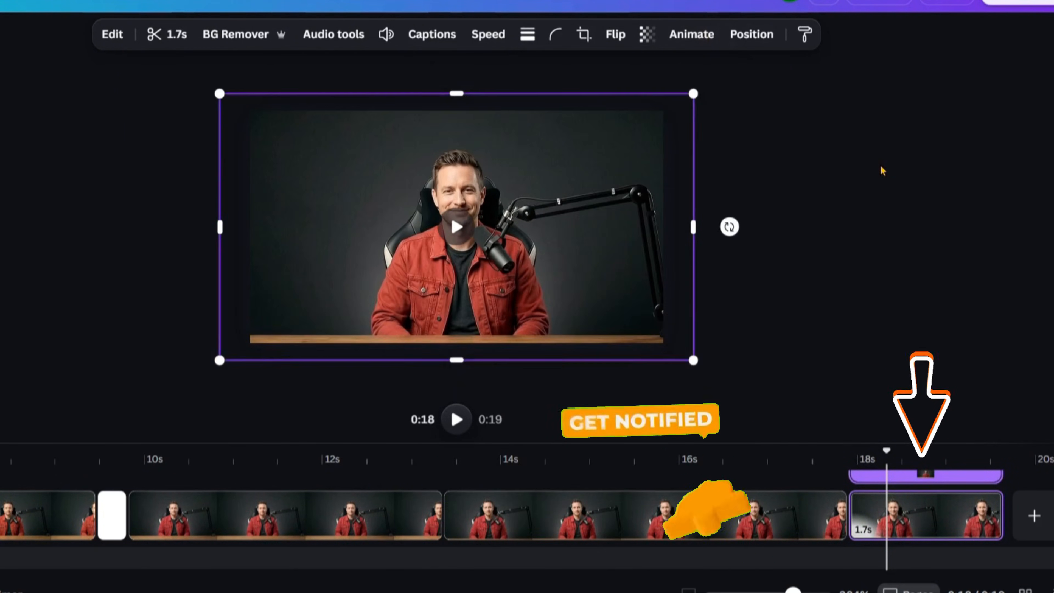
{"action": "left_click_drag", "start_coordinate": [221, 361], "coordinate": [250, 343]}
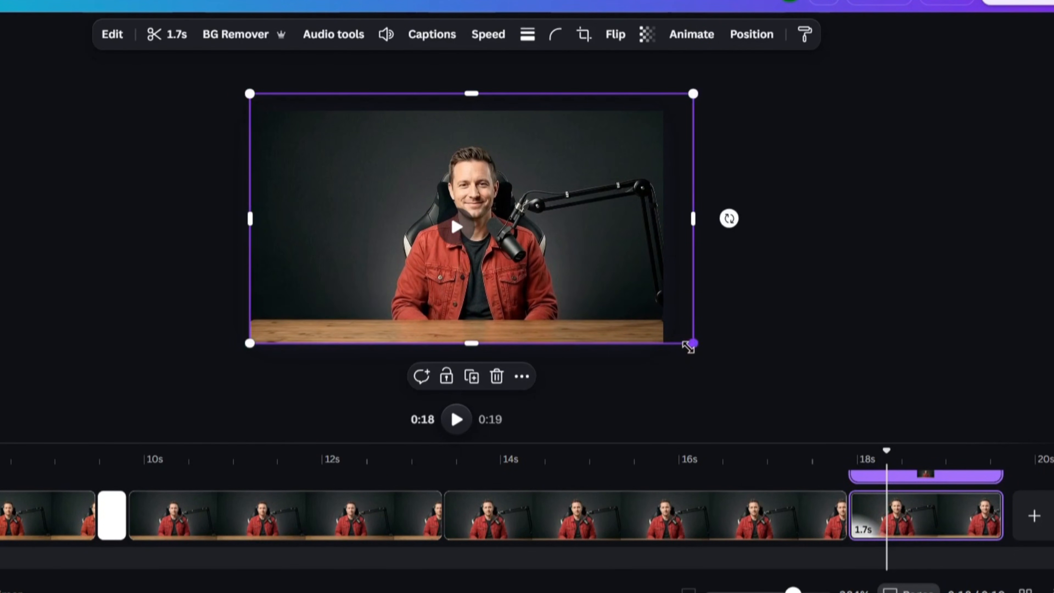
{"action": "left_click_drag", "start_coordinate": [688, 346], "coordinate": [662, 343]}
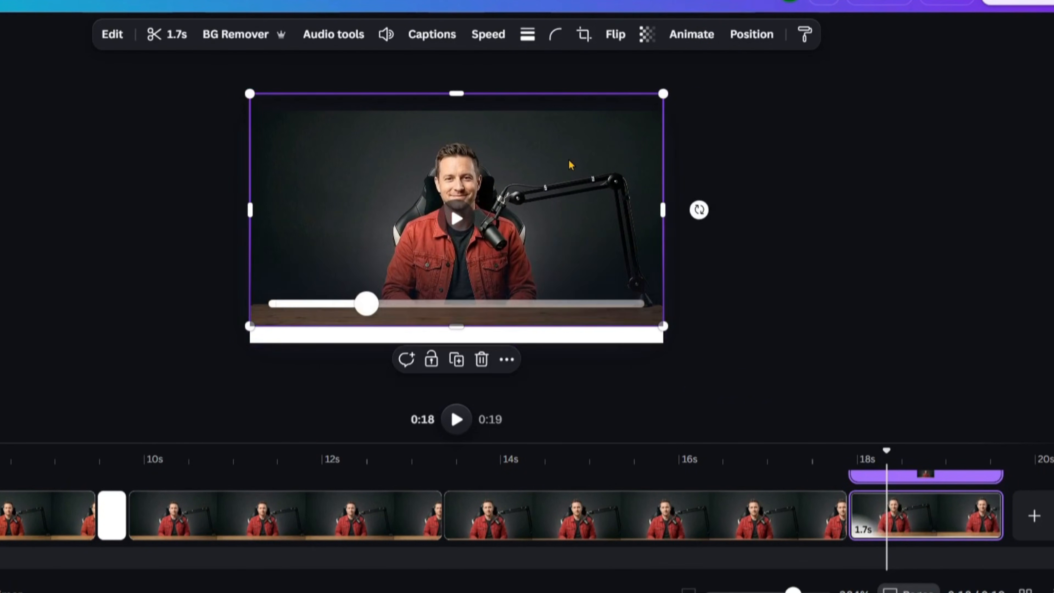
{"action": "left_click_drag", "start_coordinate": [571, 159], "coordinate": [574, 183]}
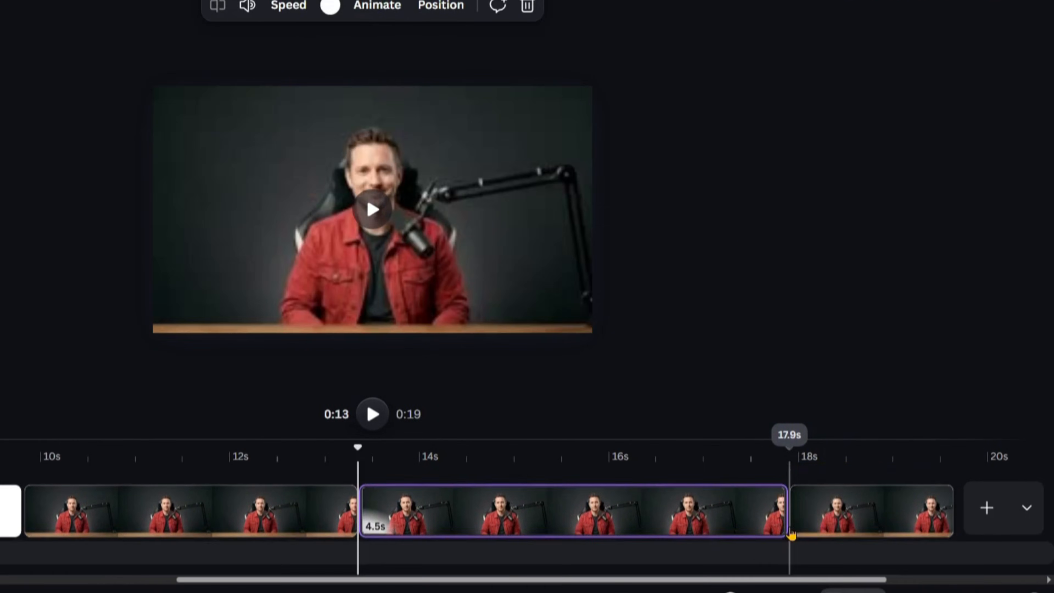
- Join the 4.2-second zoomed clip to the final clip with a 0.5-second Match & Move, previewing it
{"action": "left_click", "coordinate": [892, 517]}
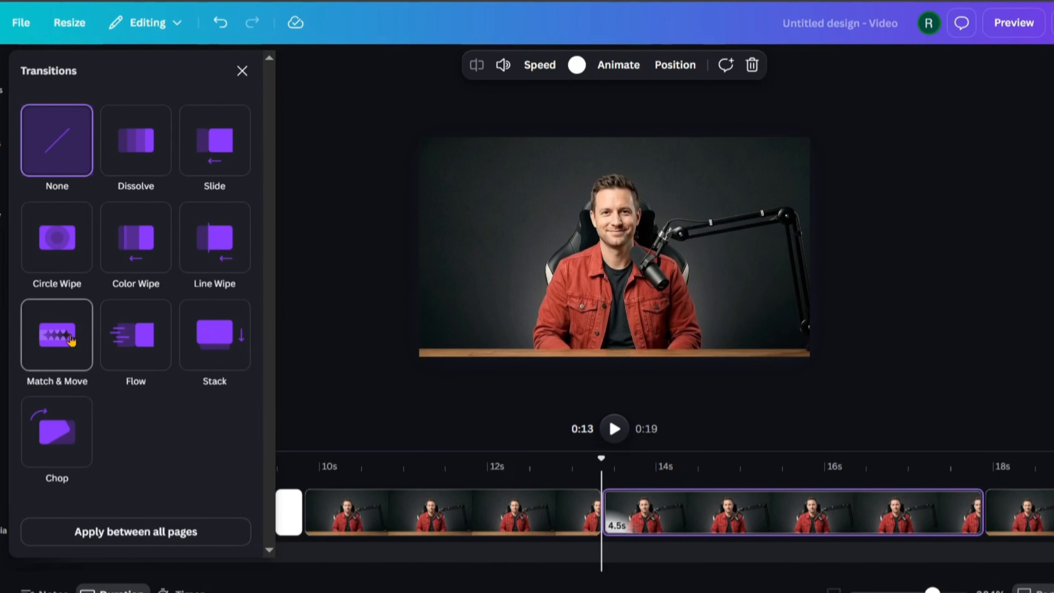
{"action": "left_click", "coordinate": [63, 341]}
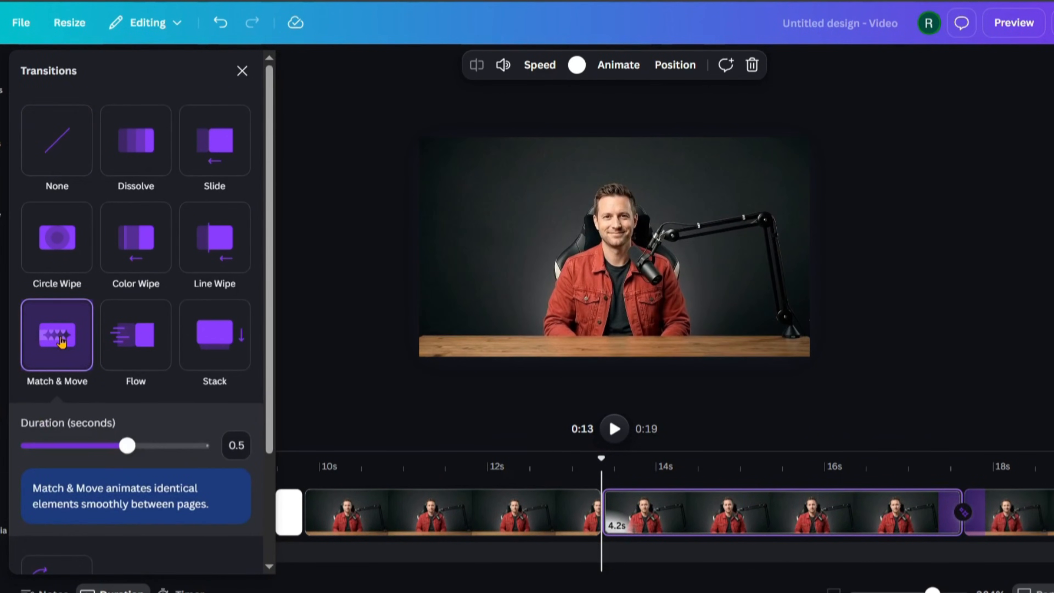
{"action": "left_click", "coordinate": [806, 468]}
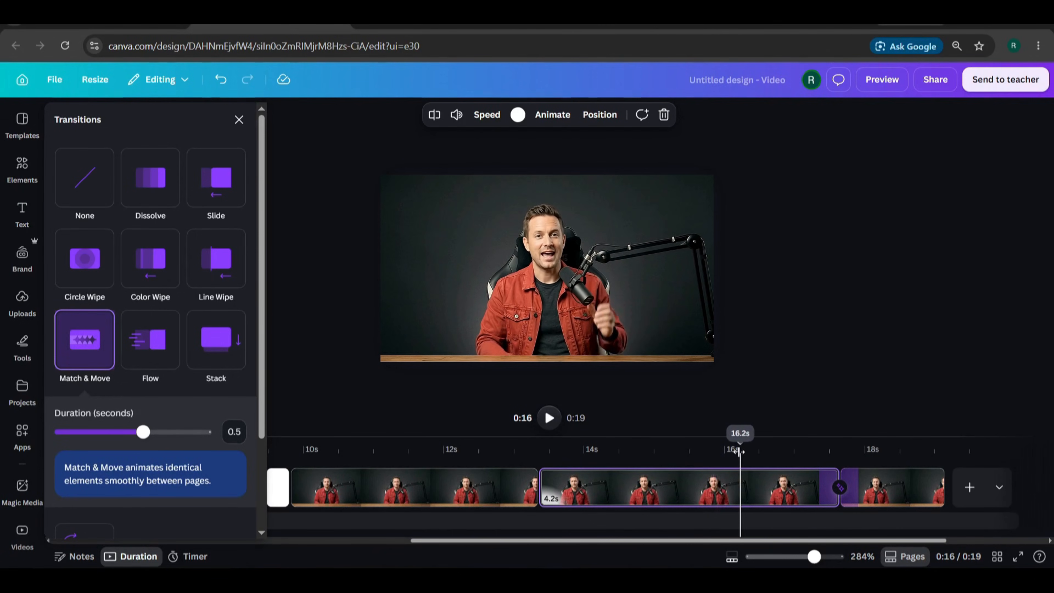
{"action": "left_click_drag", "start_coordinate": [740, 452], "coordinate": [704, 442]}
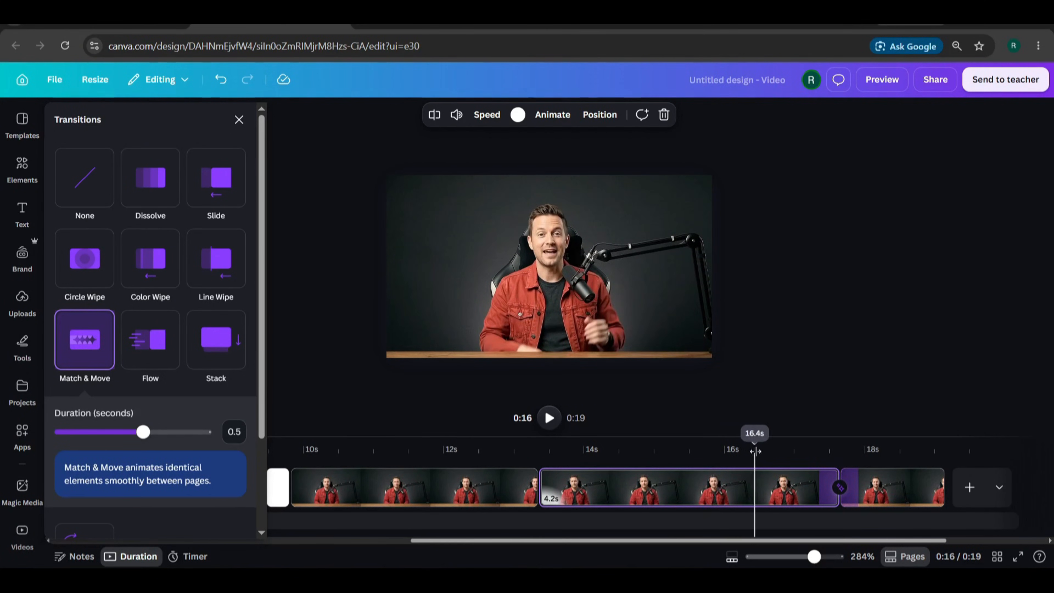
{"action": "left_click_drag", "start_coordinate": [821, 463], "coordinate": [751, 449]}
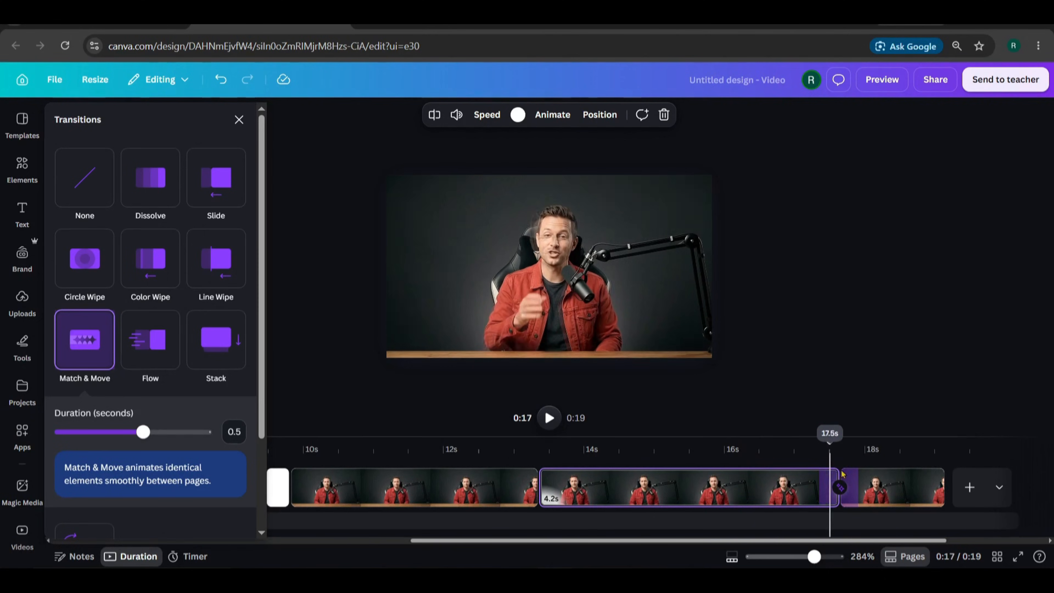
{"action": "left_click", "coordinate": [894, 486]}
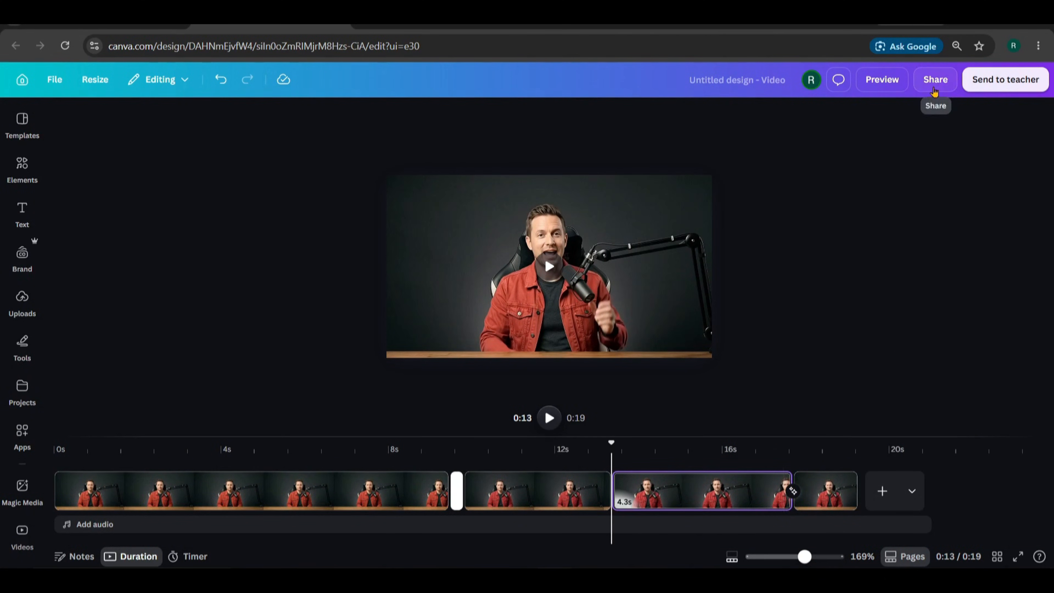
- Download the 19-second video from Share as a 1080p MP4
{"action": "left_click", "coordinate": [933, 88]}
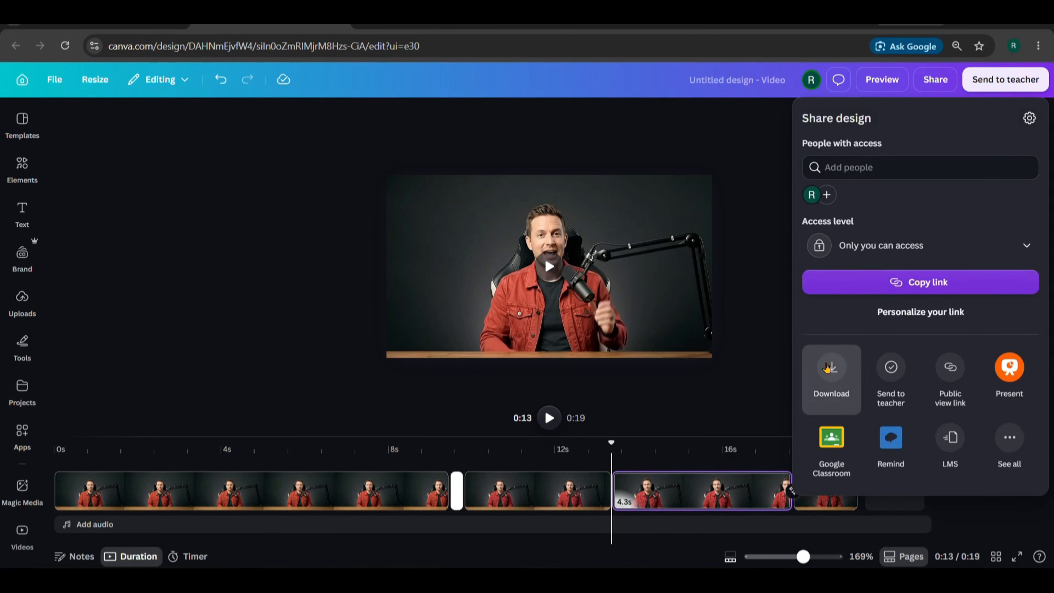
{"action": "left_click", "coordinate": [826, 367]}
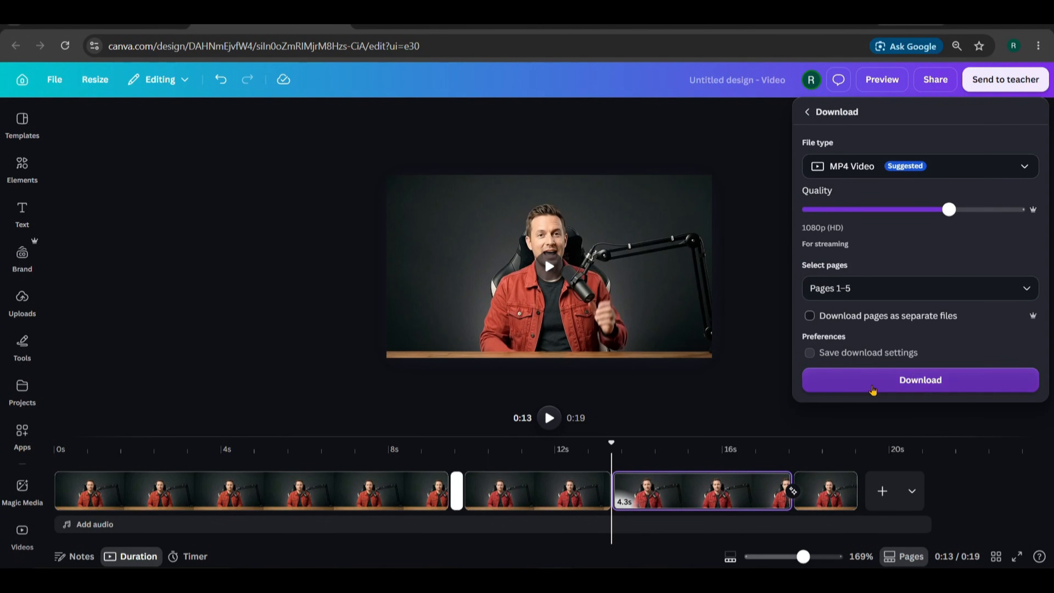
{"action": "left_click", "coordinate": [872, 379]}
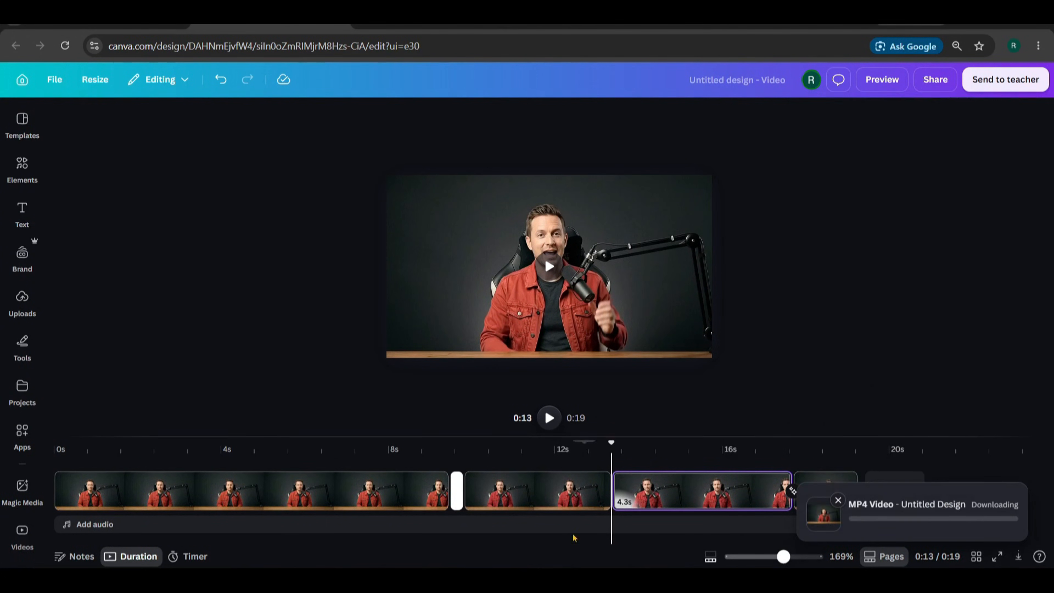